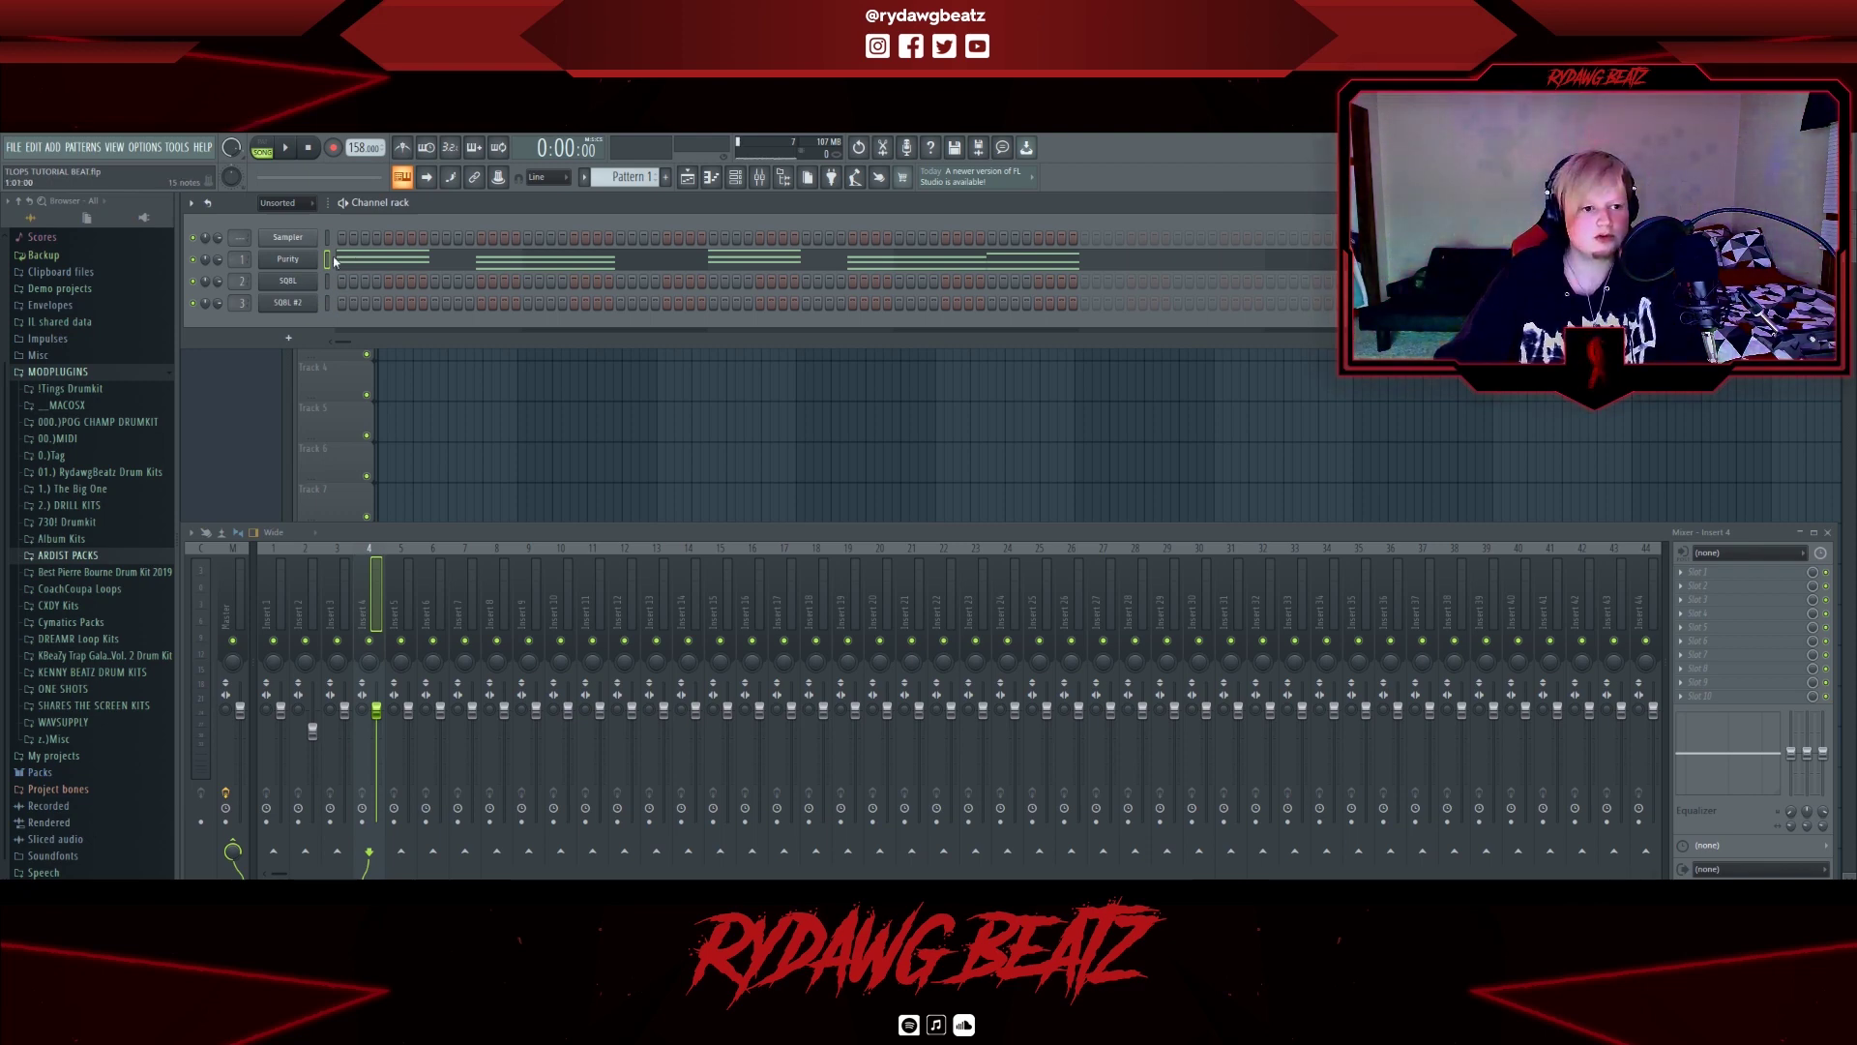
Check the Purity channel's Synth Key preset, and play back its chord progression in the piano roll.
left_click(311, 261)
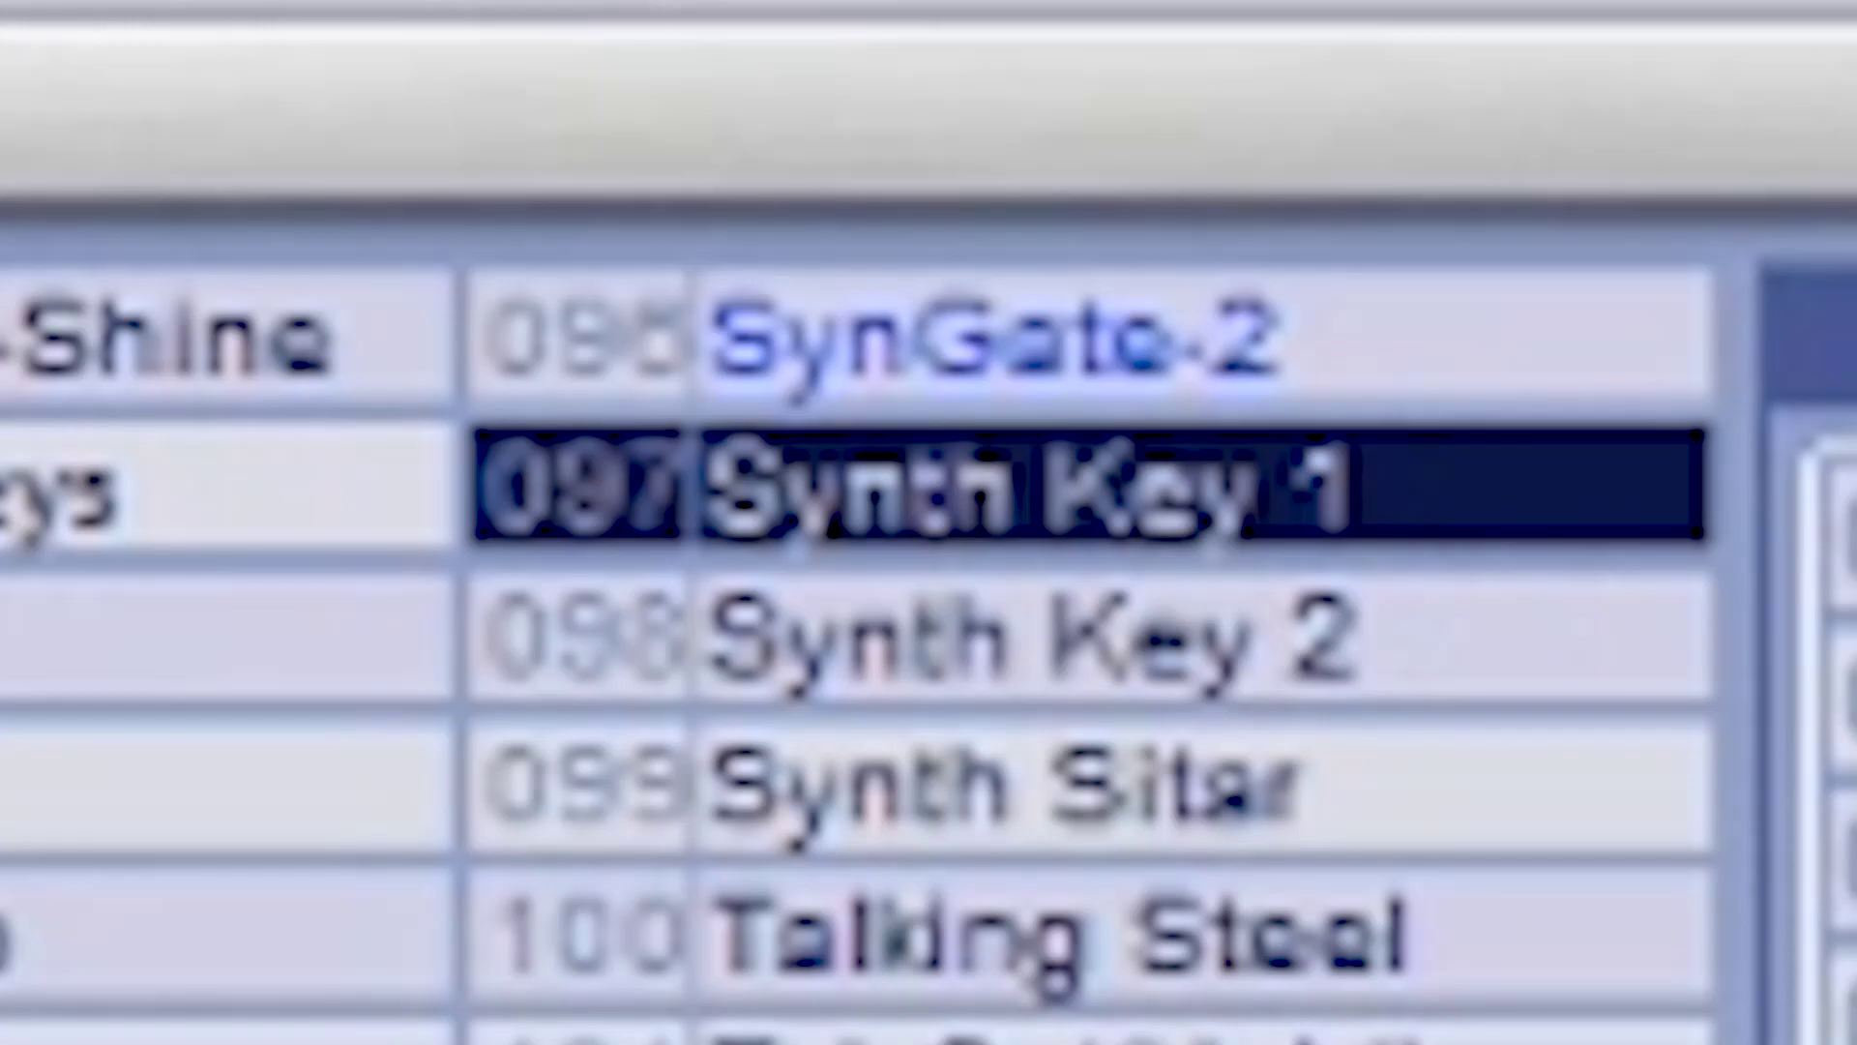
left_click(789, 365)
right_click(310, 259)
left_click(585, 262)
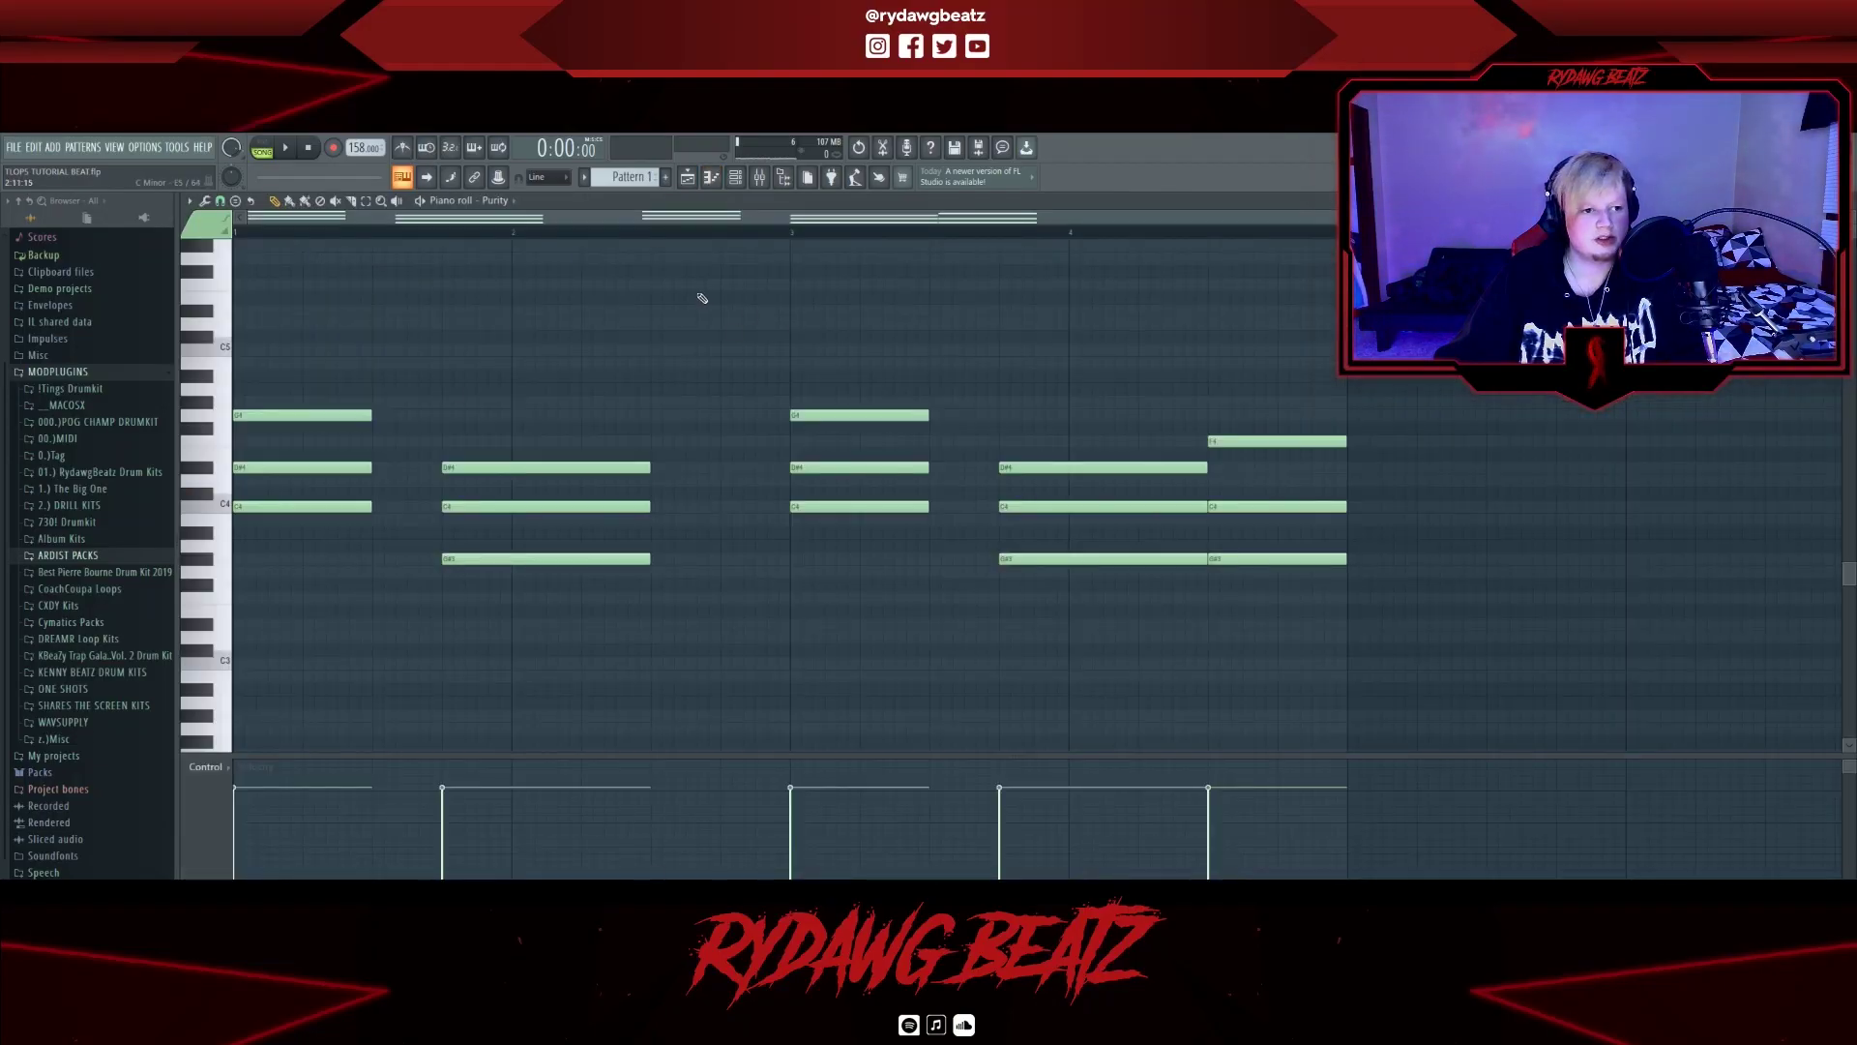
key("space")
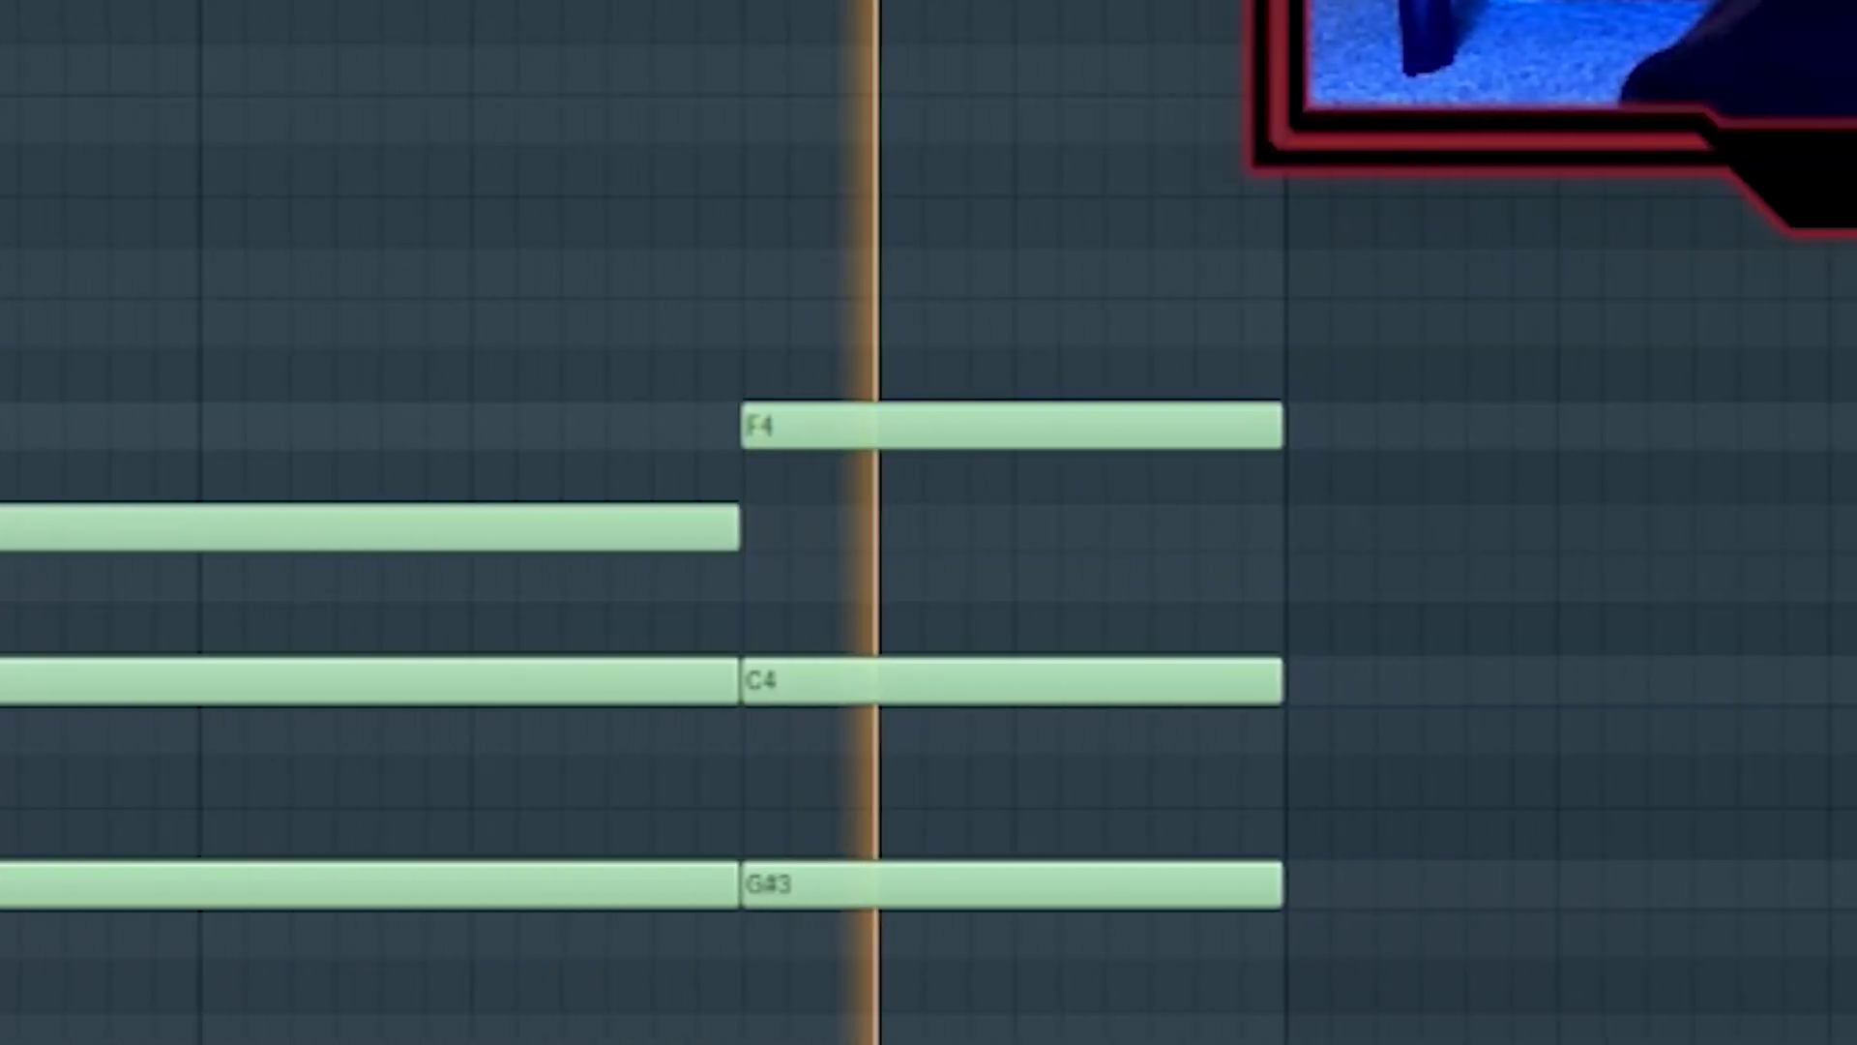
key("space")
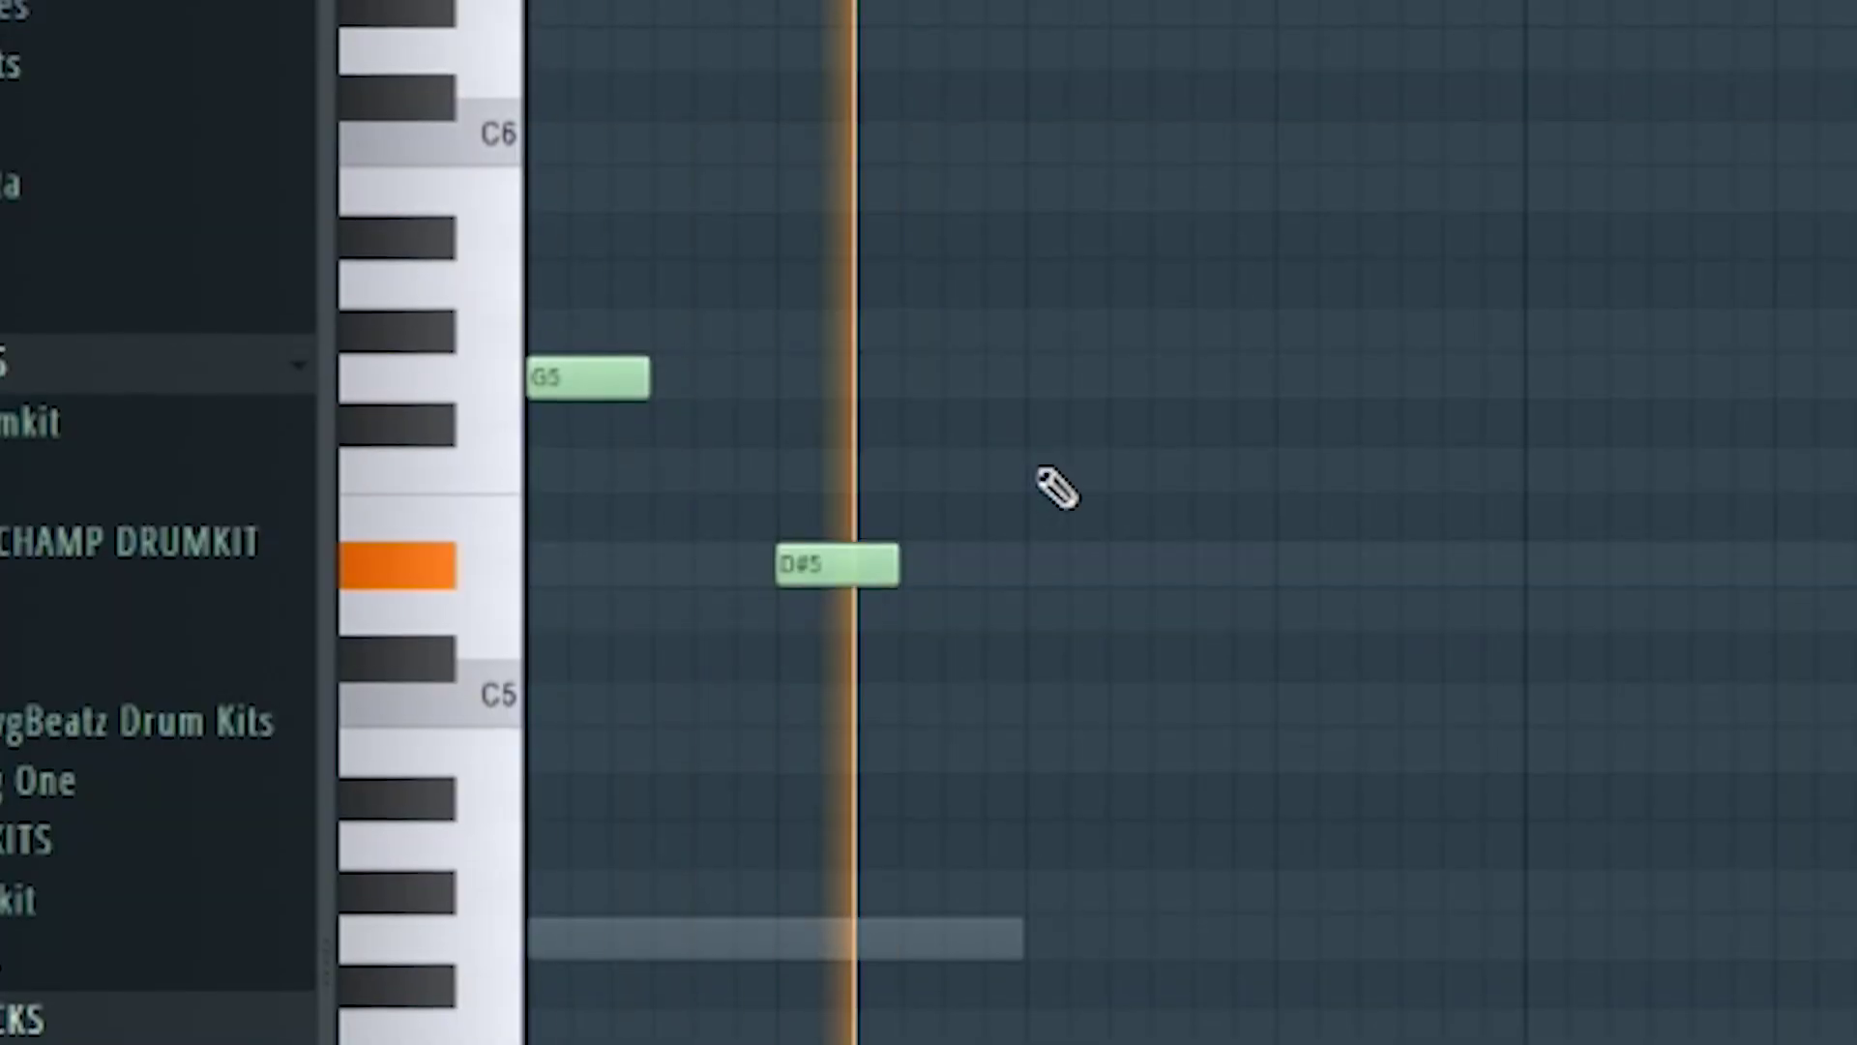
Draw a one-bar SQ8L melody of G5, D#5, F5 and C5 notes and duplicate it into the second bar.
left_click(1023, 479)
right_click(1019, 482)
left_click(792, 561)
left_click(1035, 476)
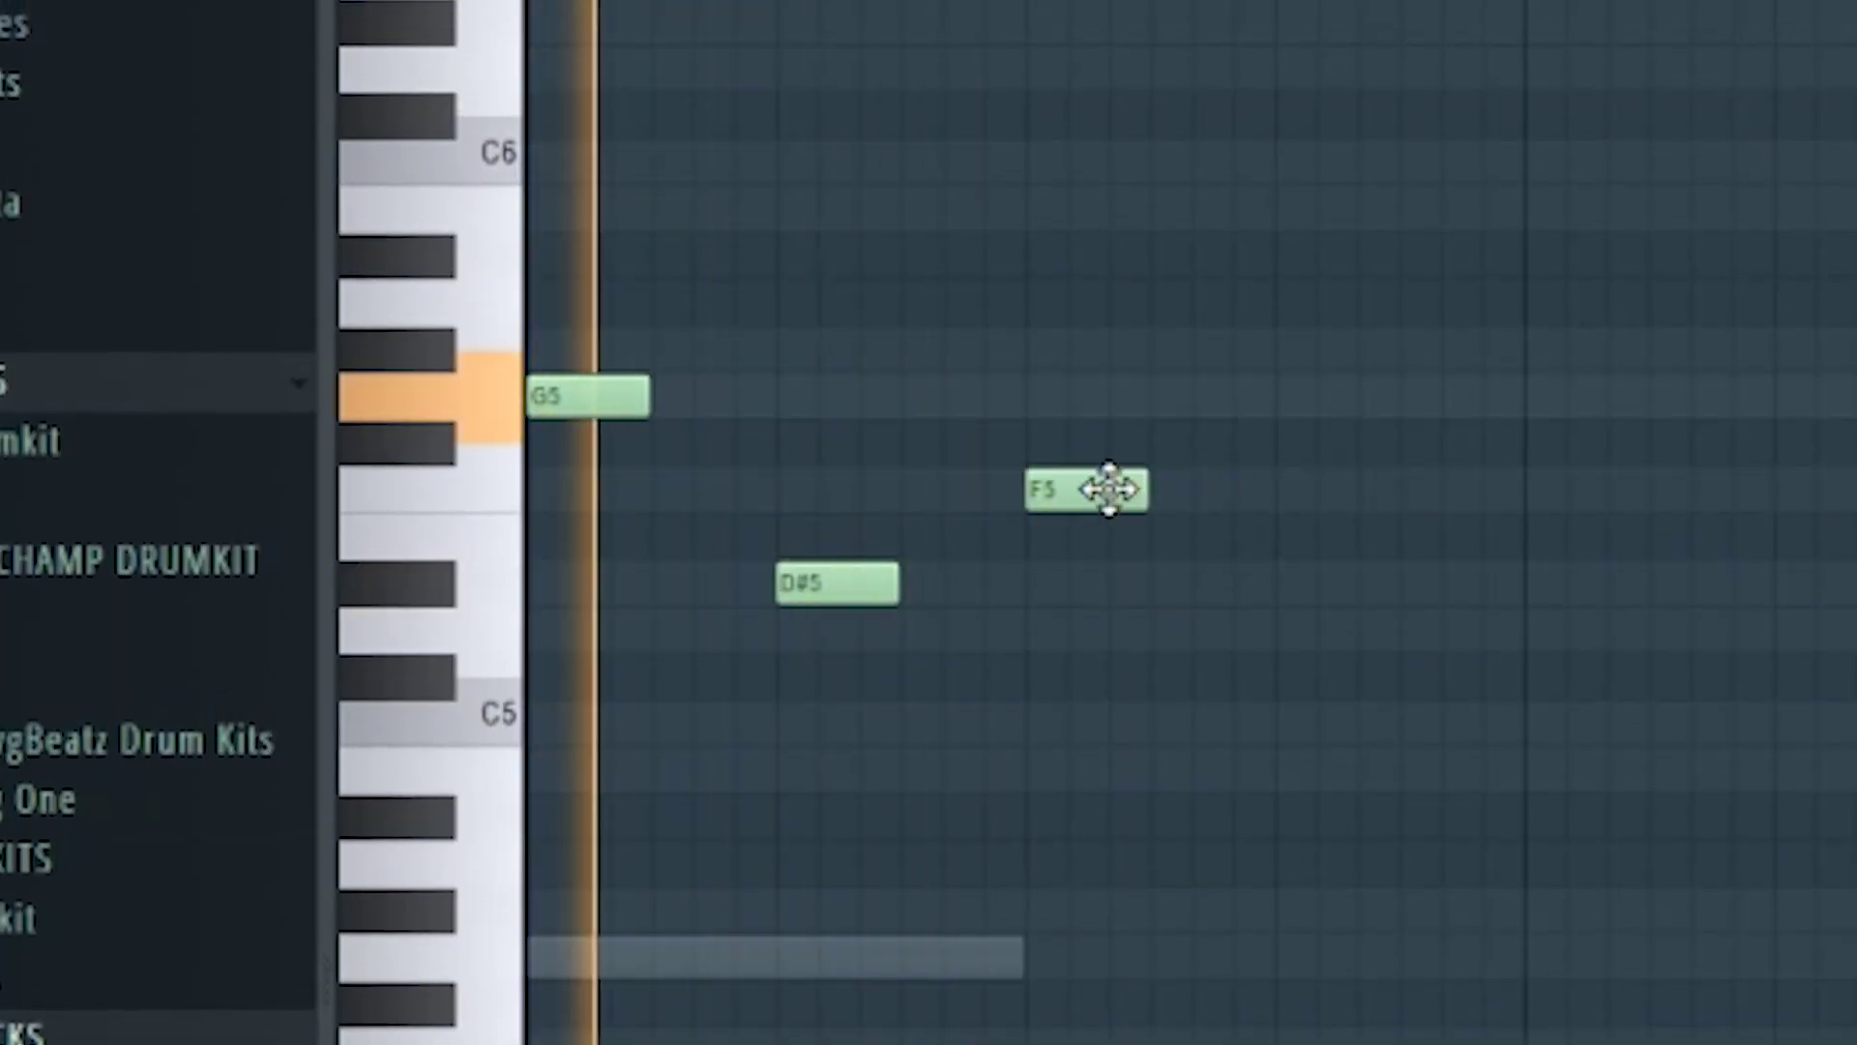
left_click(1296, 628)
right_click(1298, 629)
left_click(1296, 723)
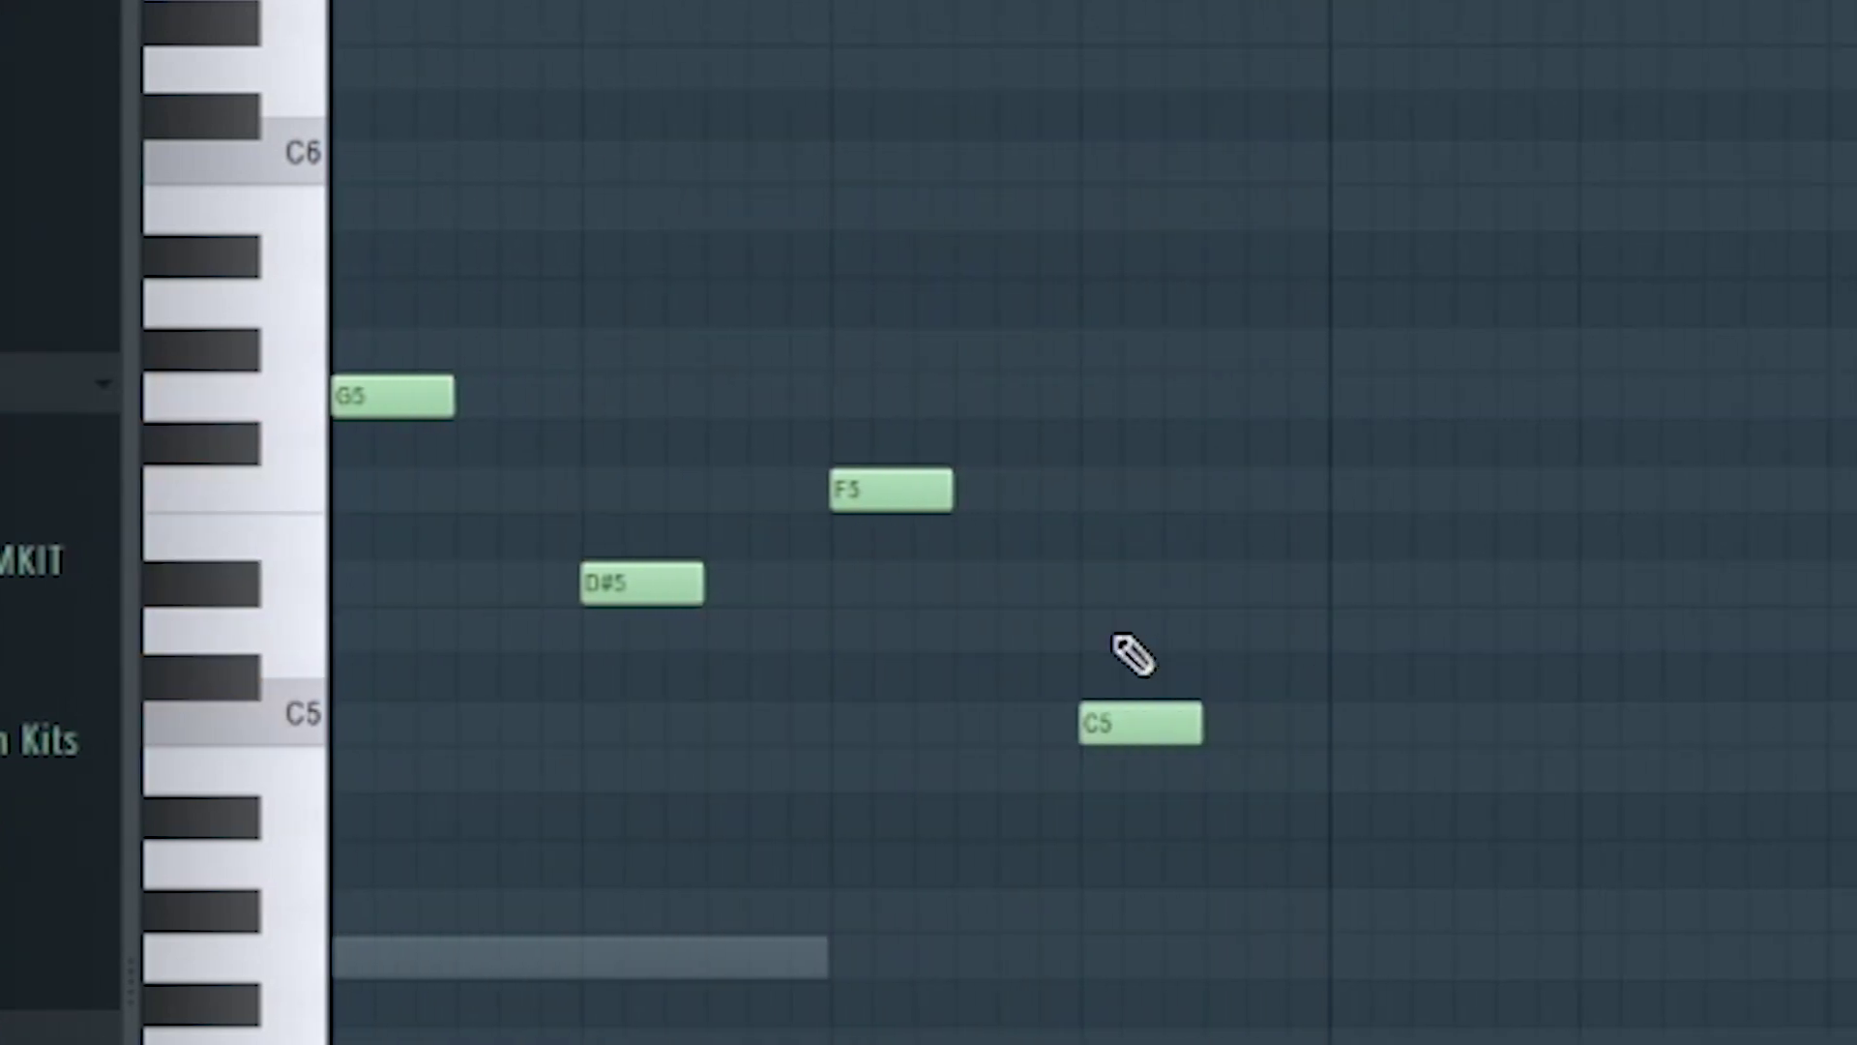
key("ctrl+b")
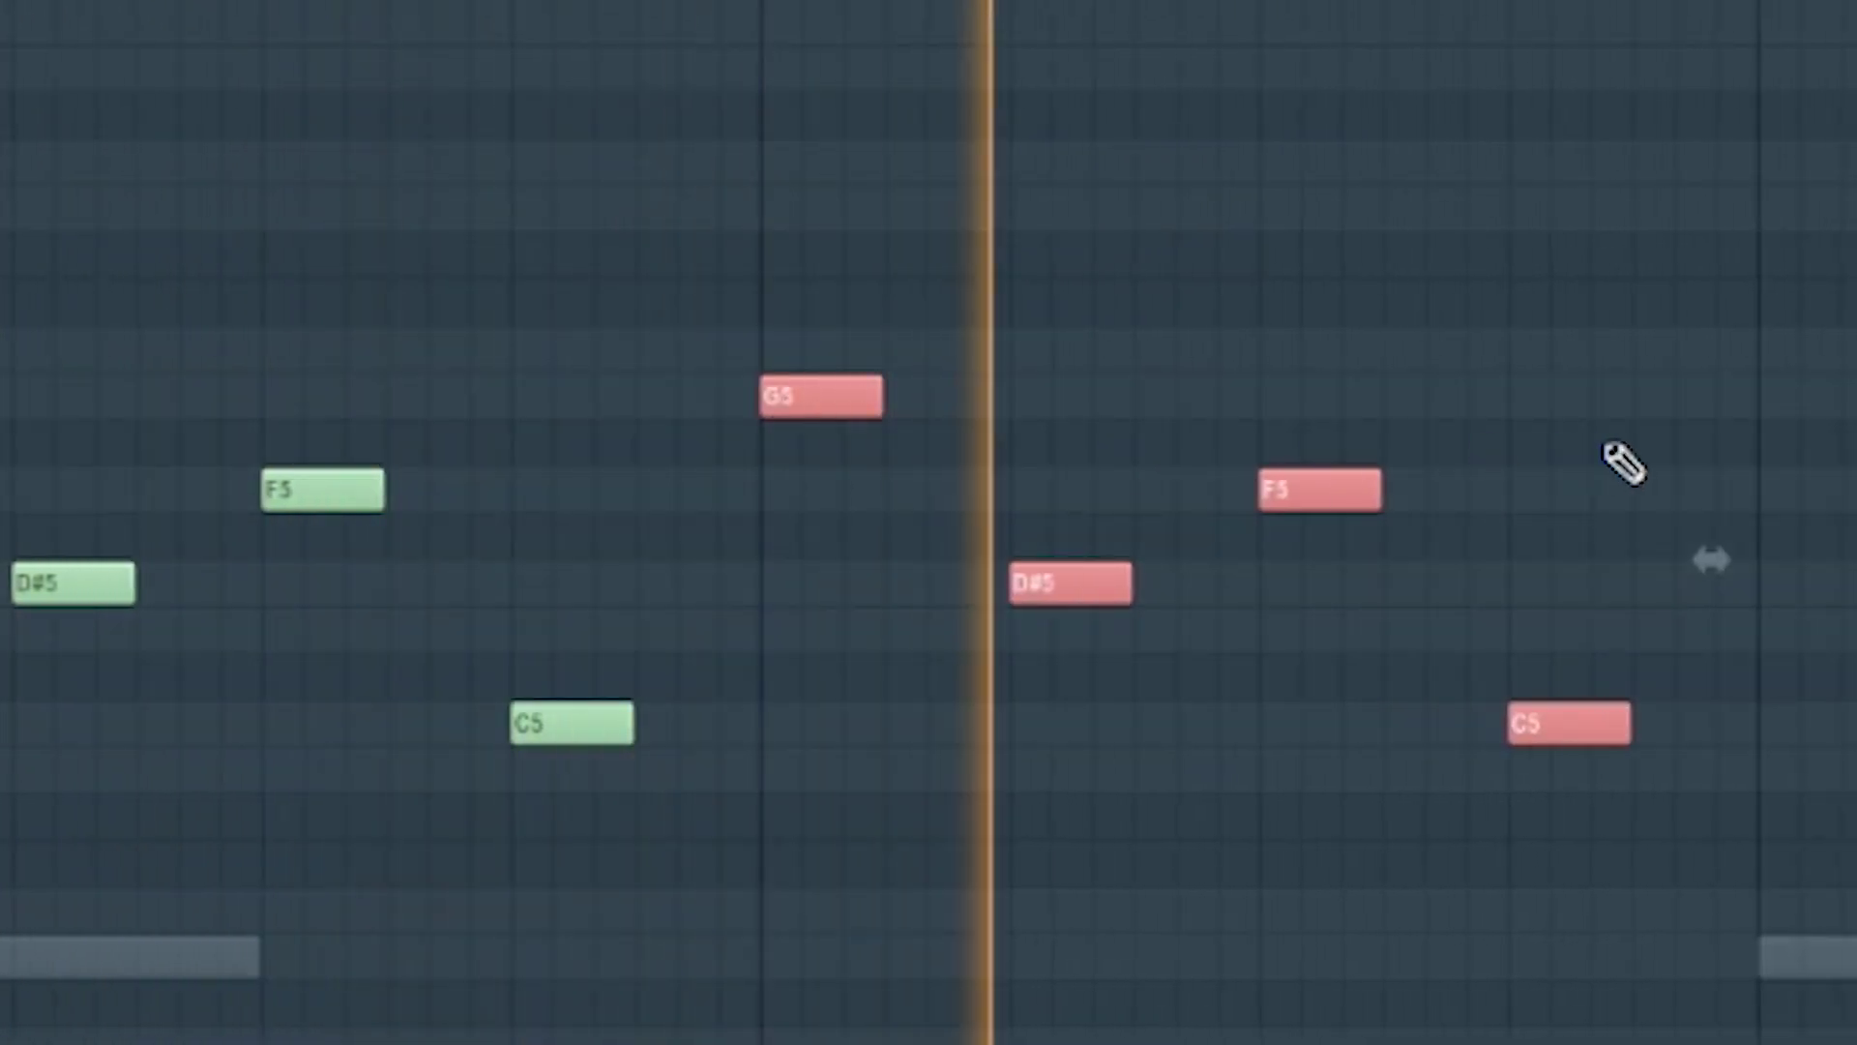
key("ctrl+d")
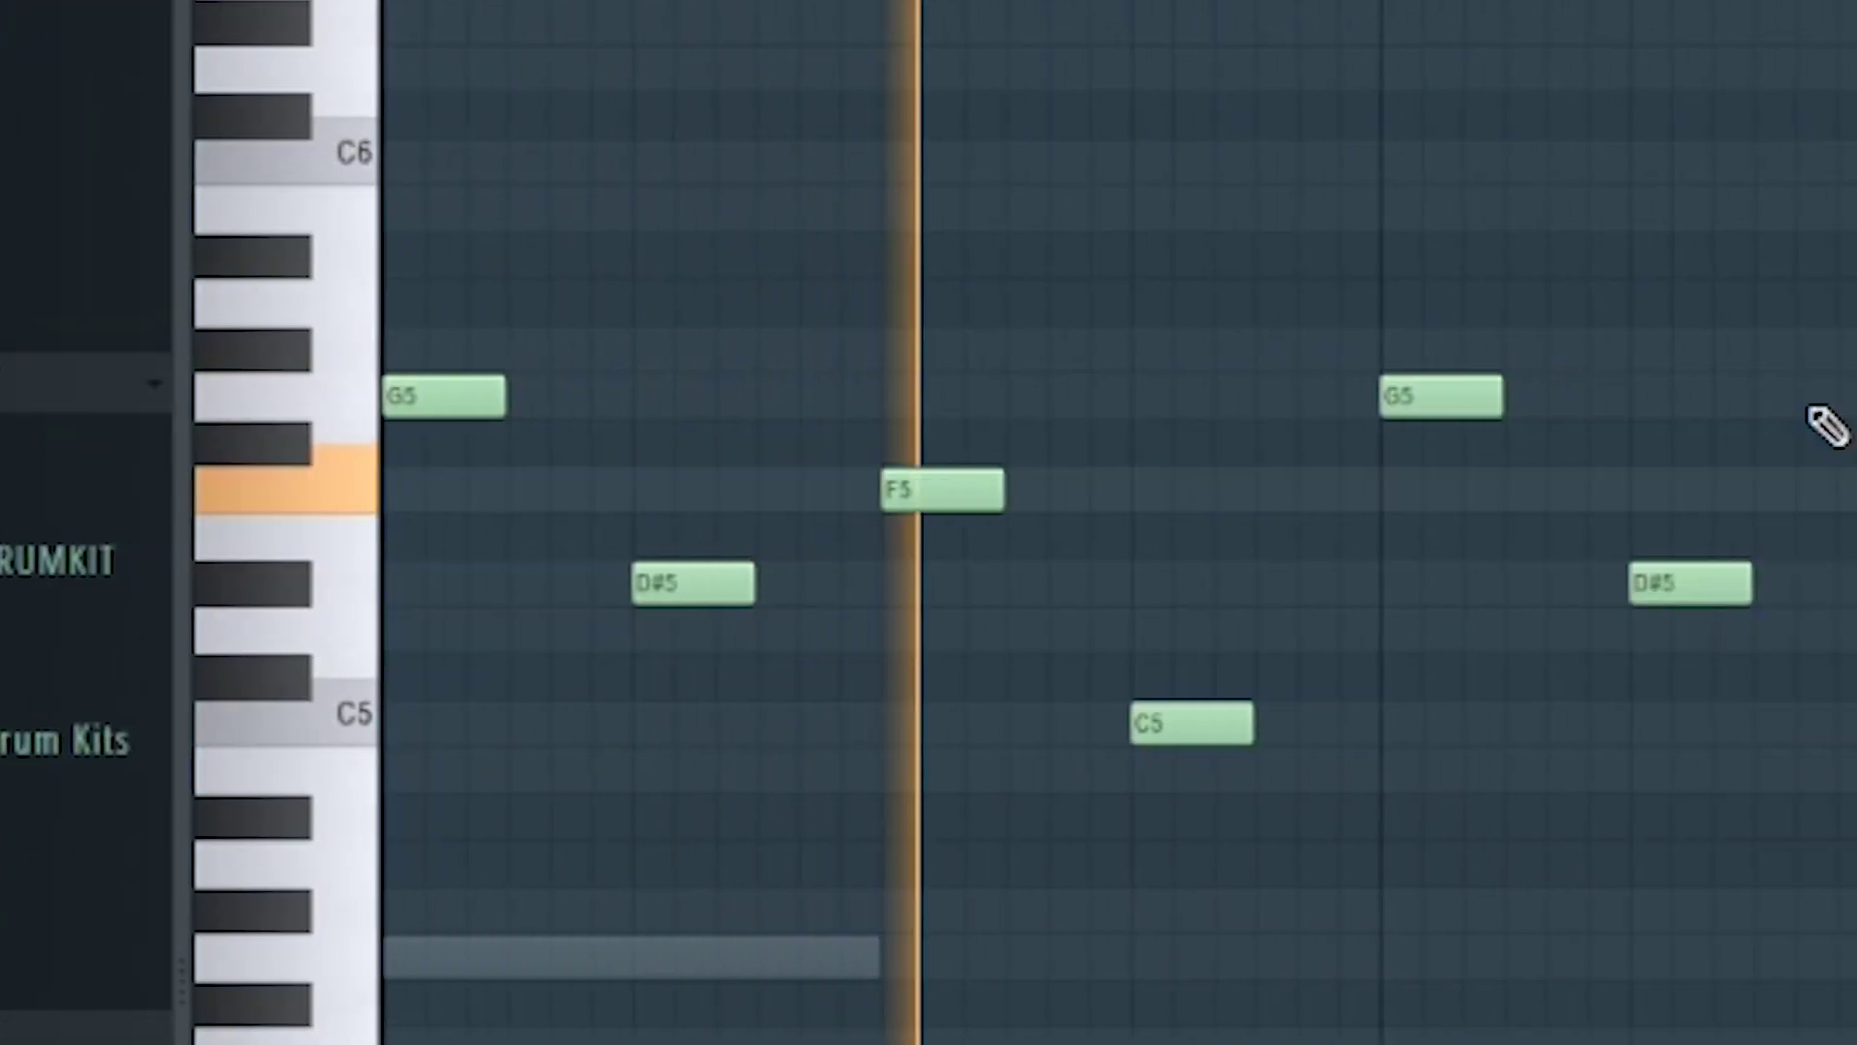
Add a short repeated note right behind each SQ8L melody note, duplicate the two-bar phrase into bars 3 and 4, and play it.
left_click(1601, 256)
right_click(1601, 257)
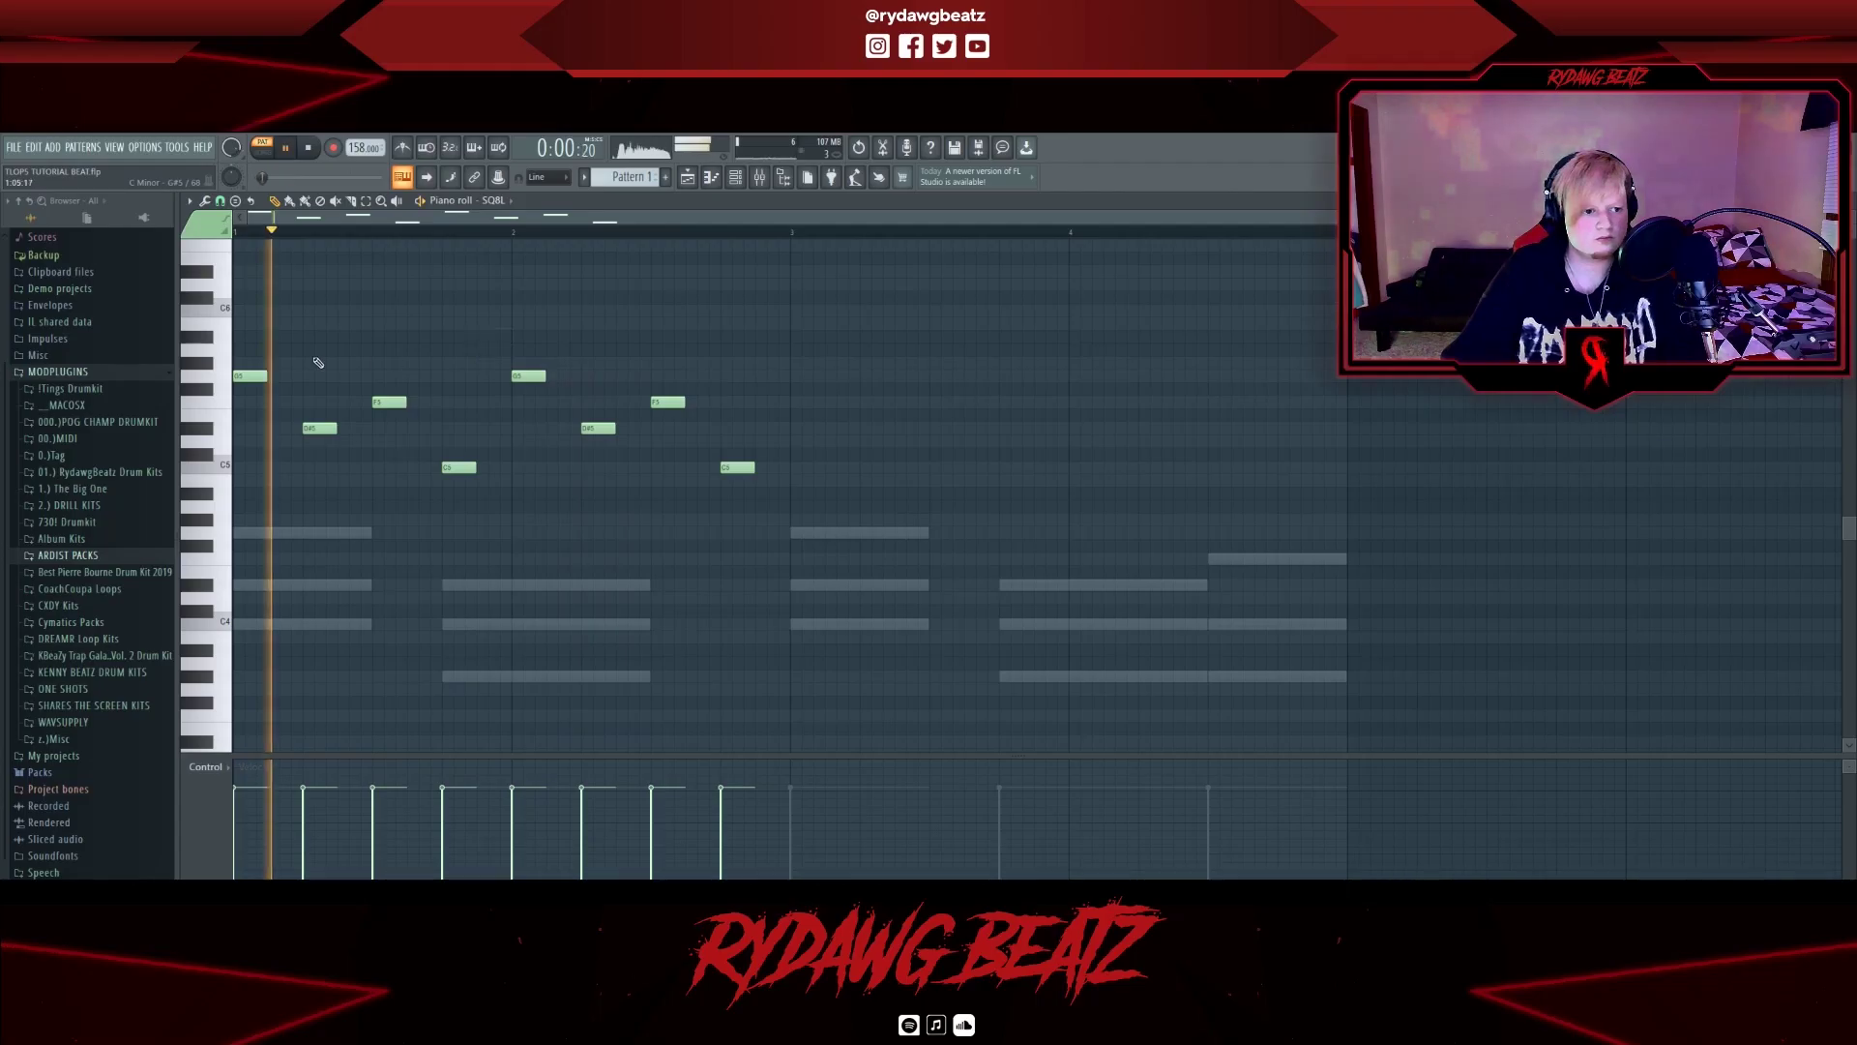
key("space")
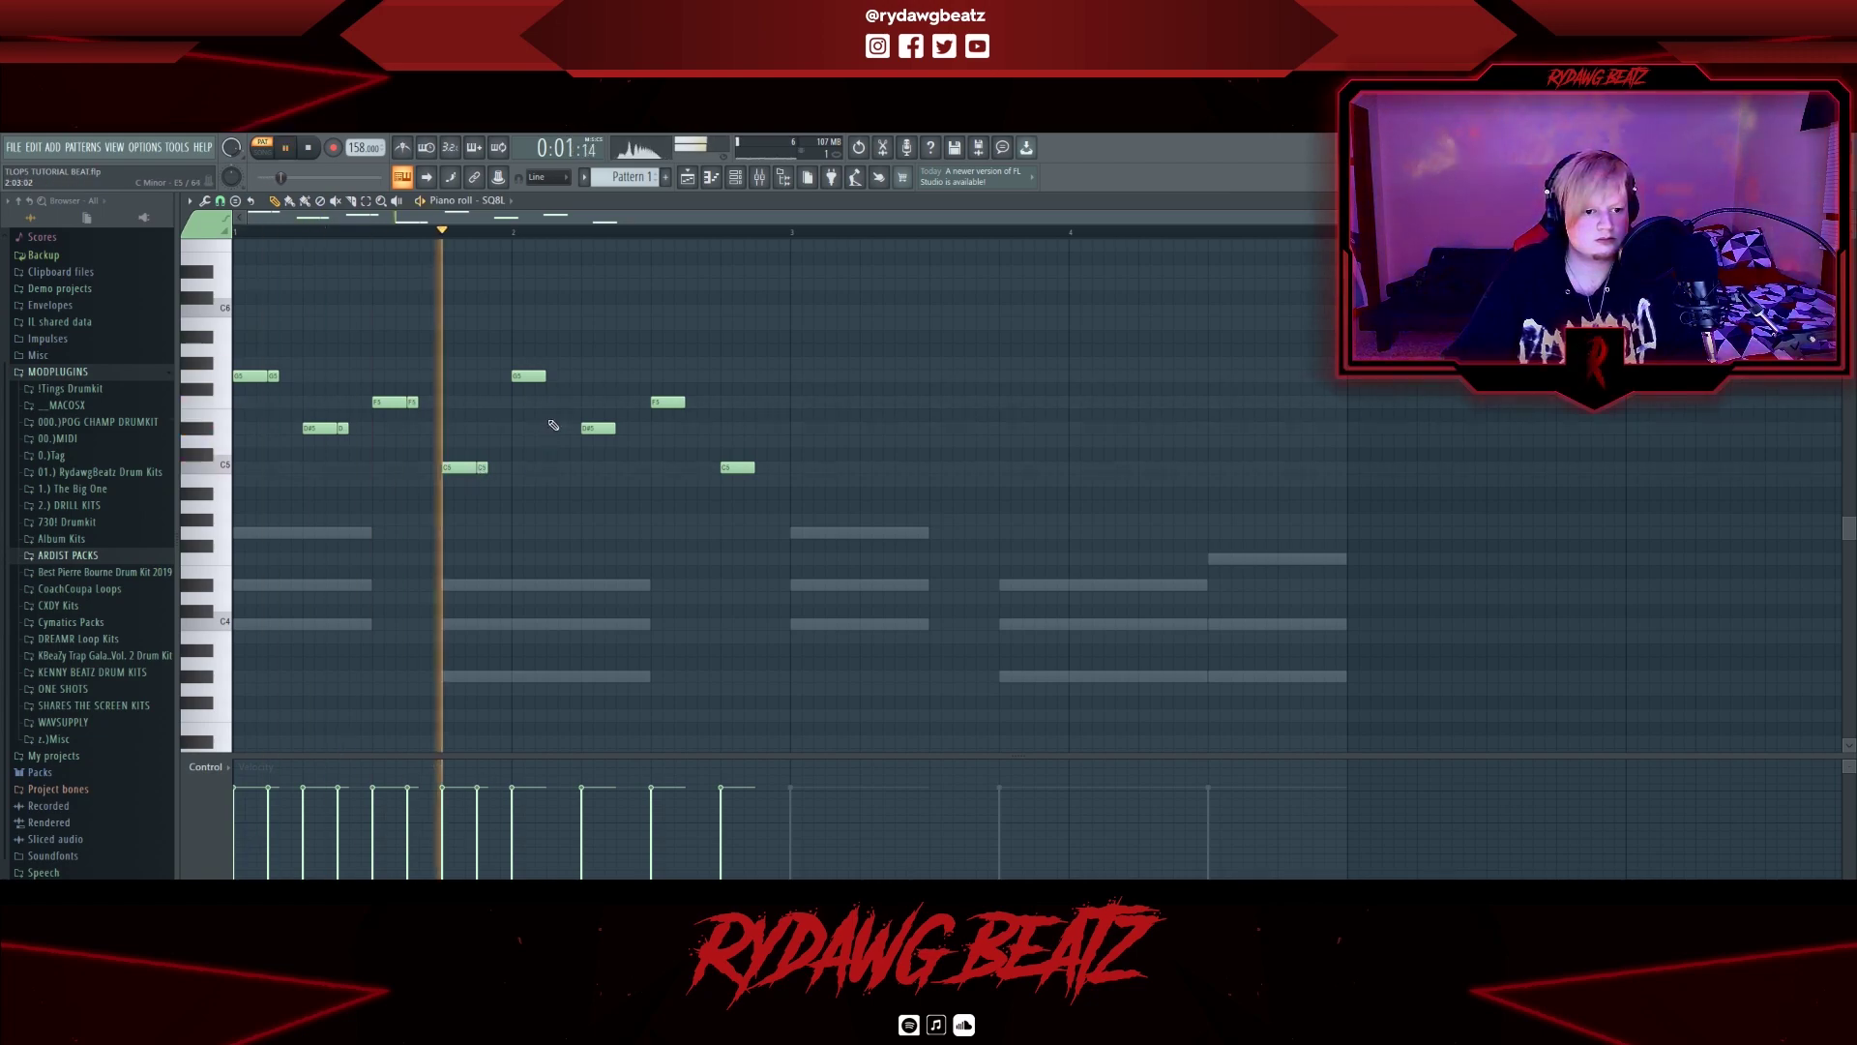
key("space")
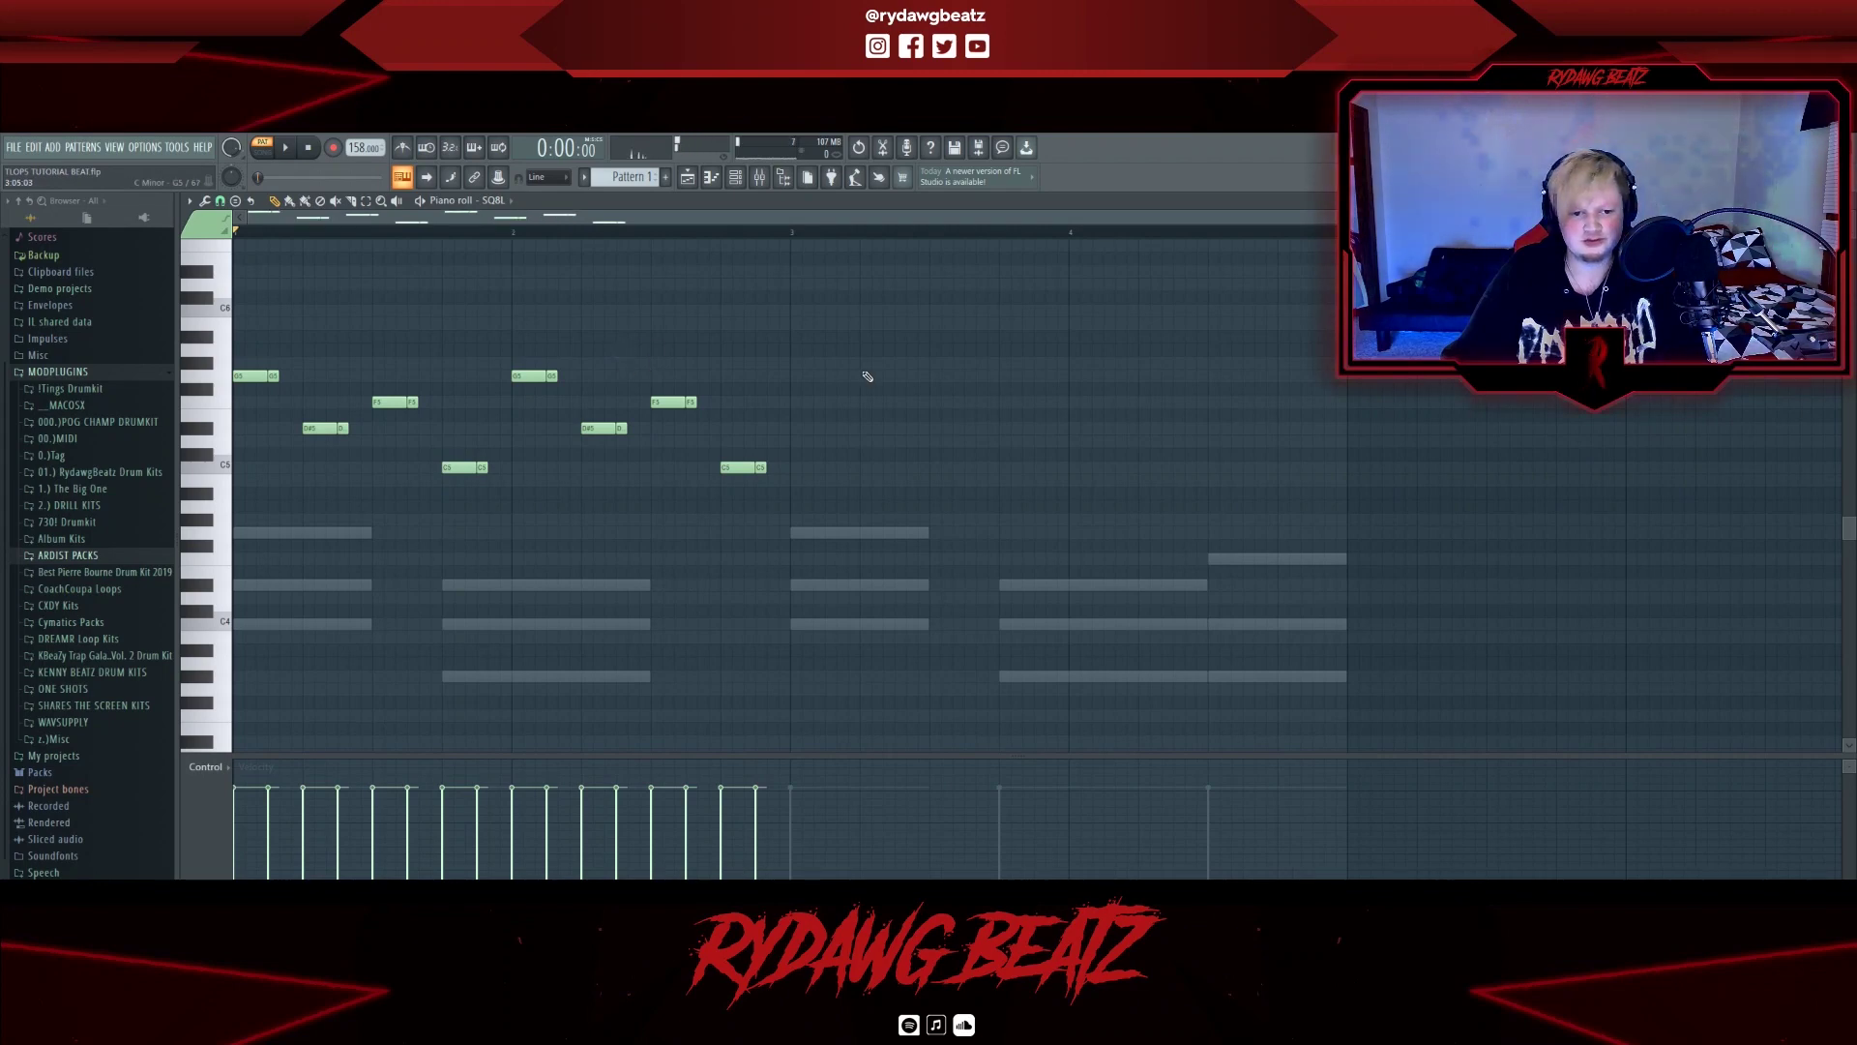
key("ctrl+b")
key("ctrl+d")
key("space")
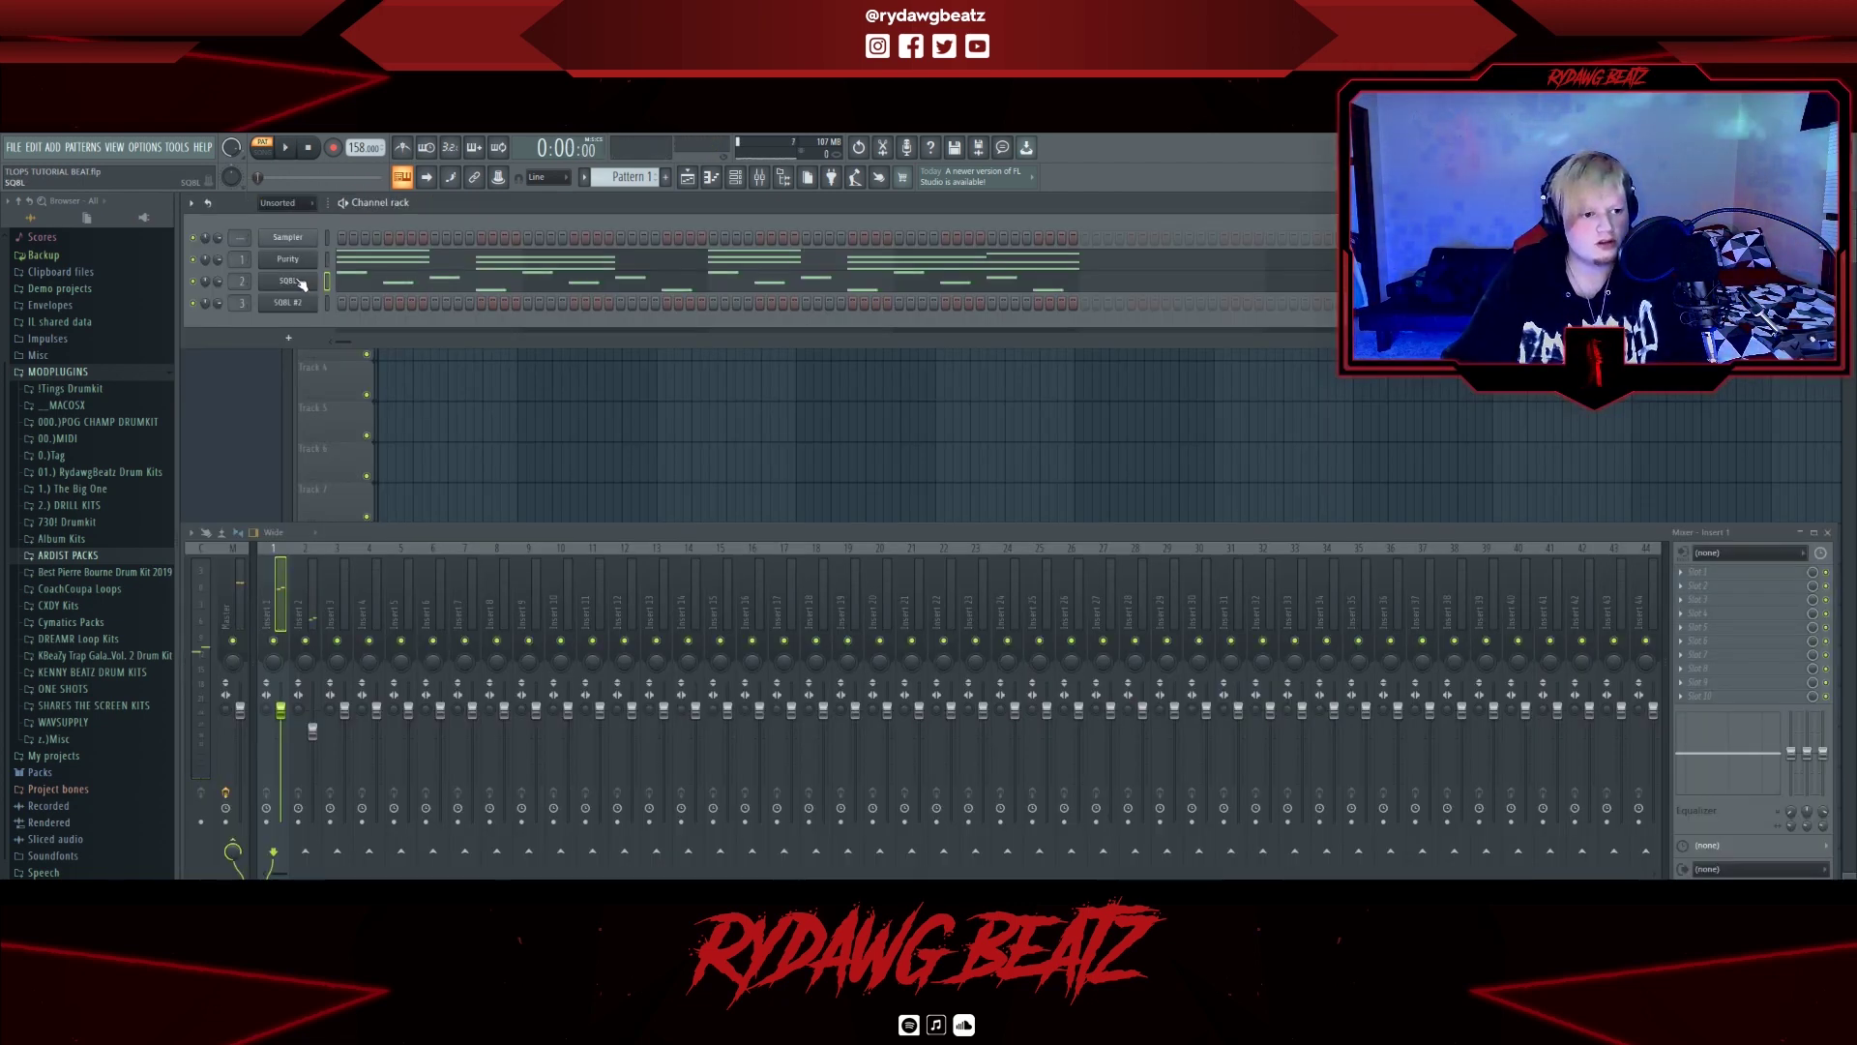
Examine the patch loaded in the first SQ8L synth and close its window.
left_click(301, 281)
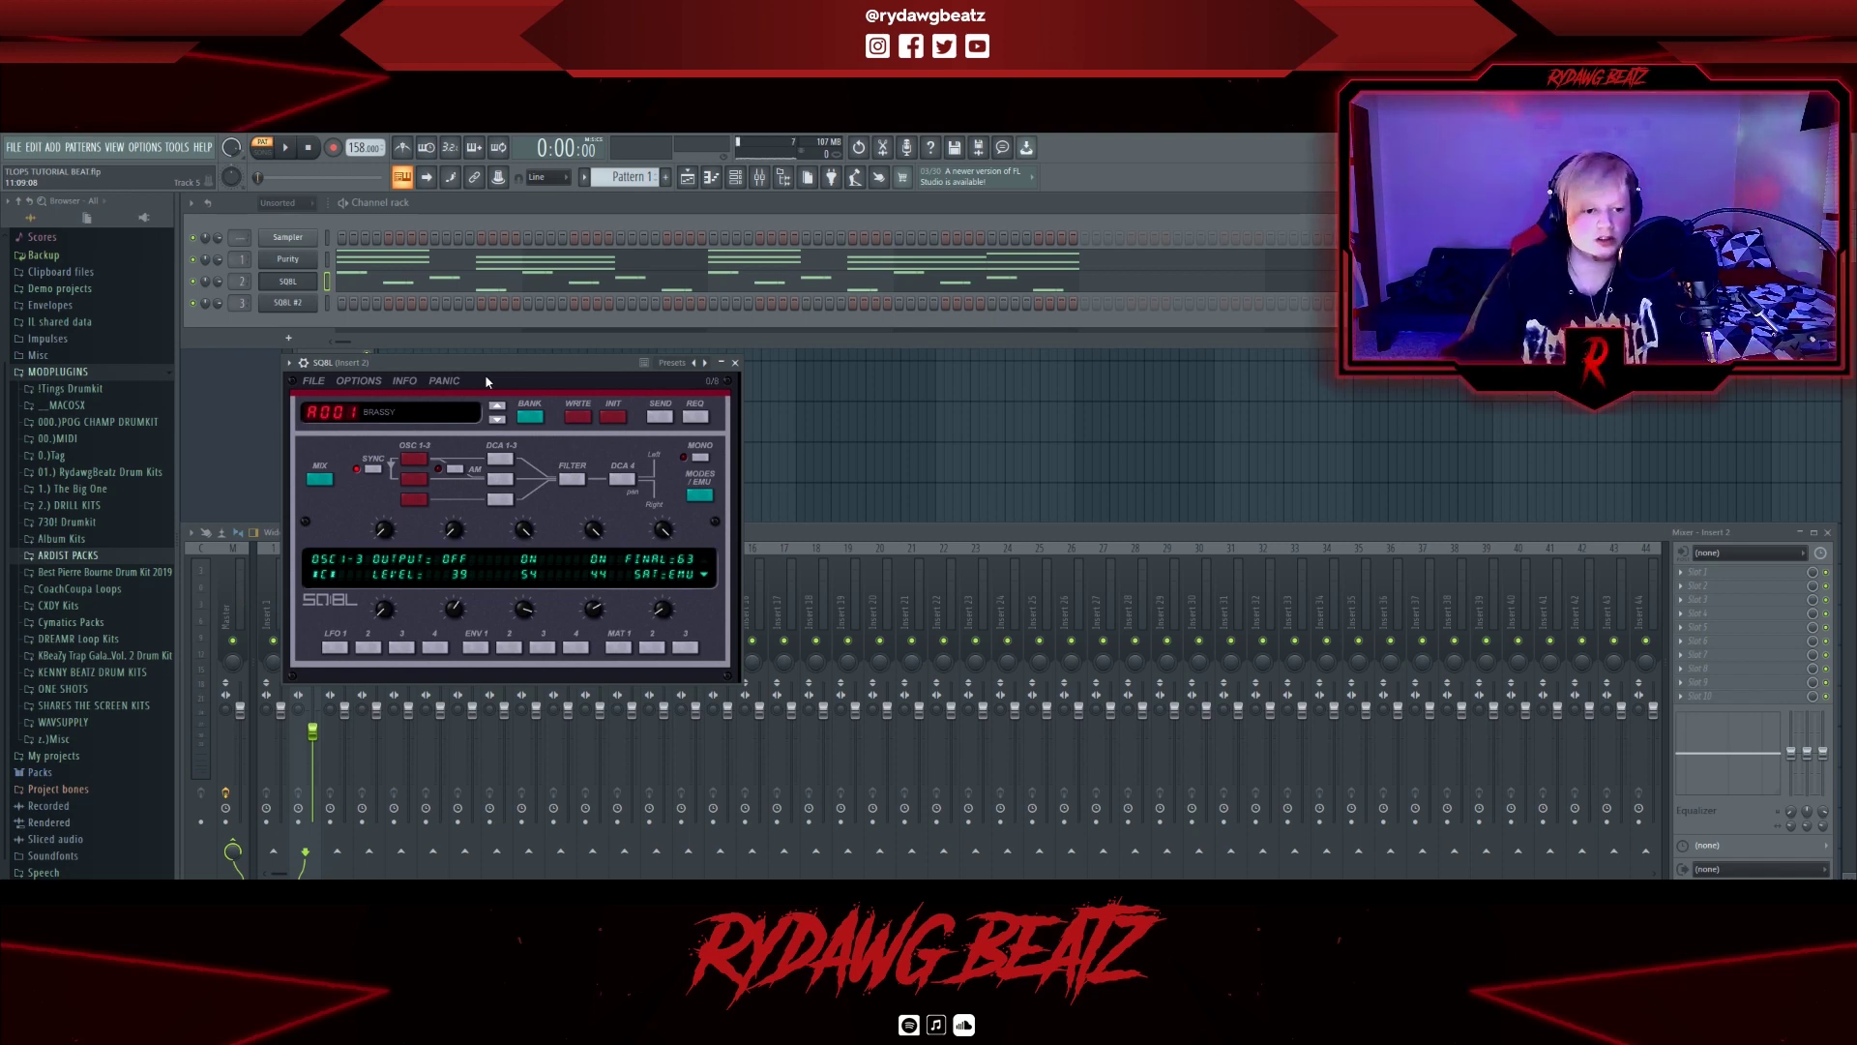
mouse_move(453, 364)
left_mouse_down()
mouse_move(404, 350)
mouse_move(430, 340)
left_mouse_up()
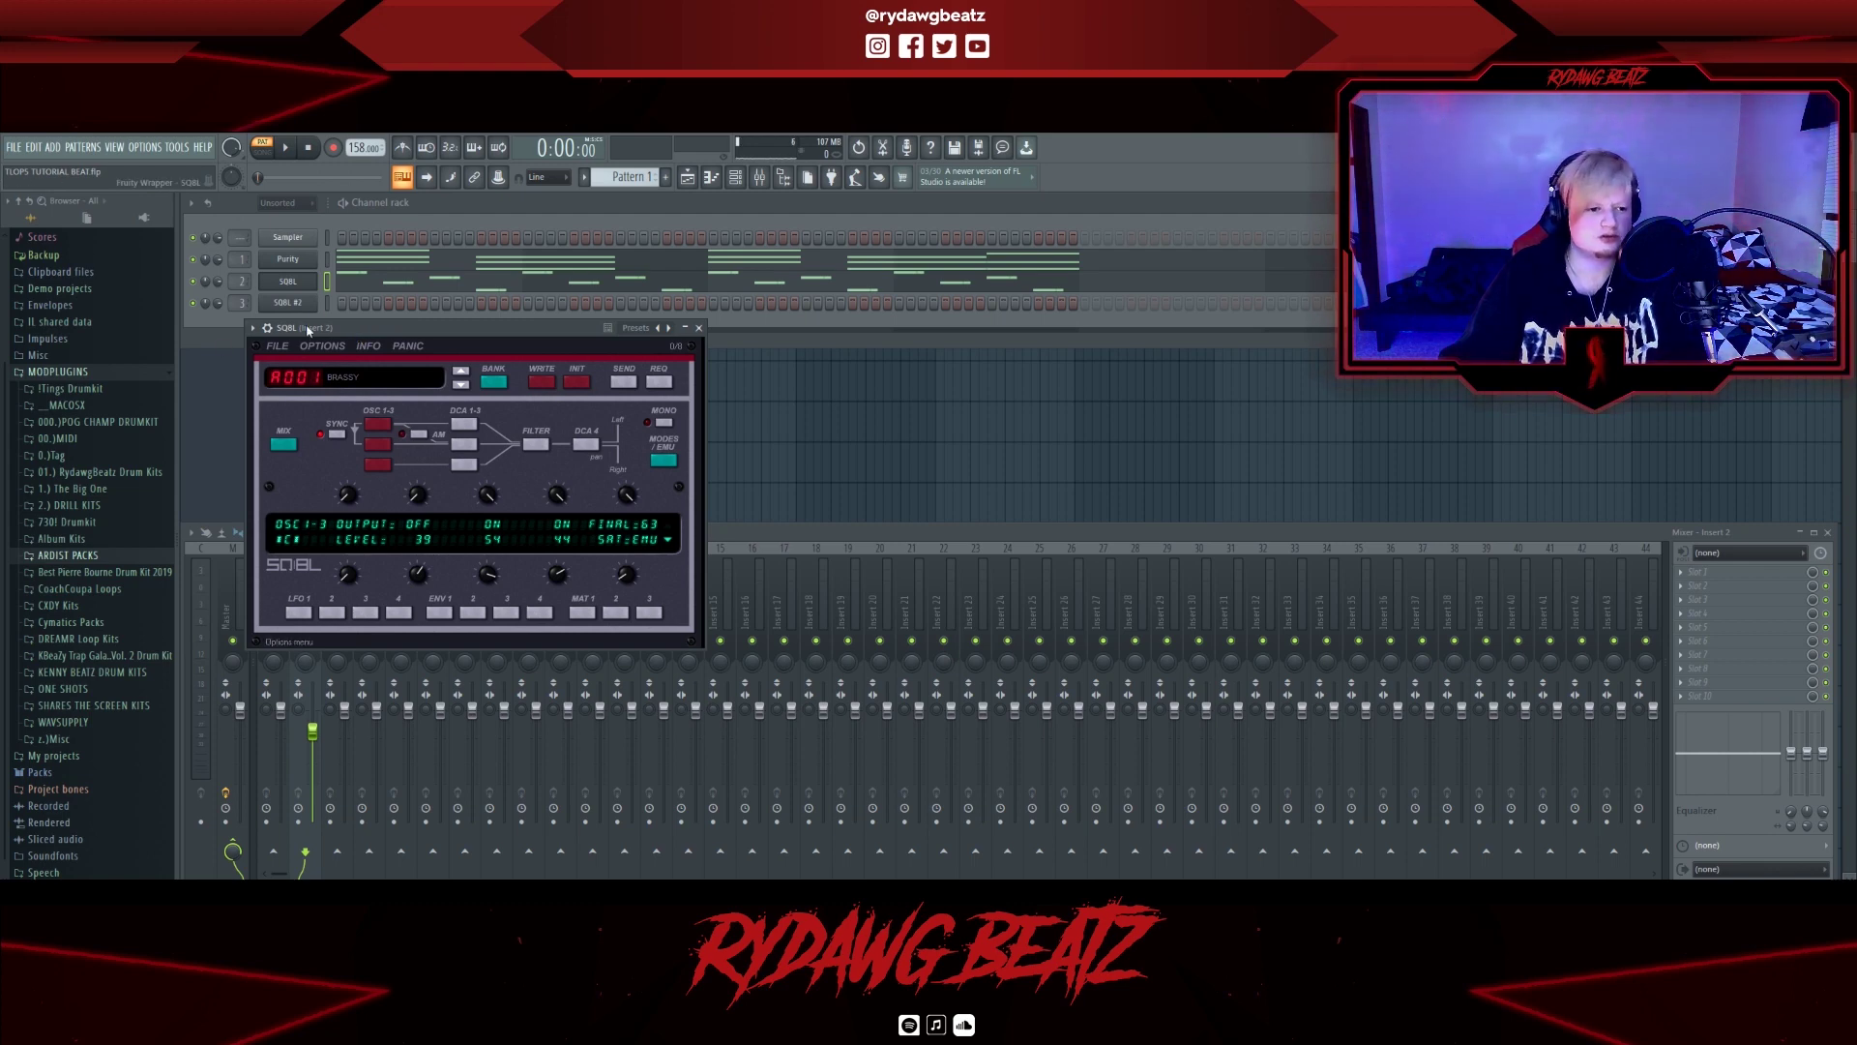
left_click_drag(560, 334, 566, 332)
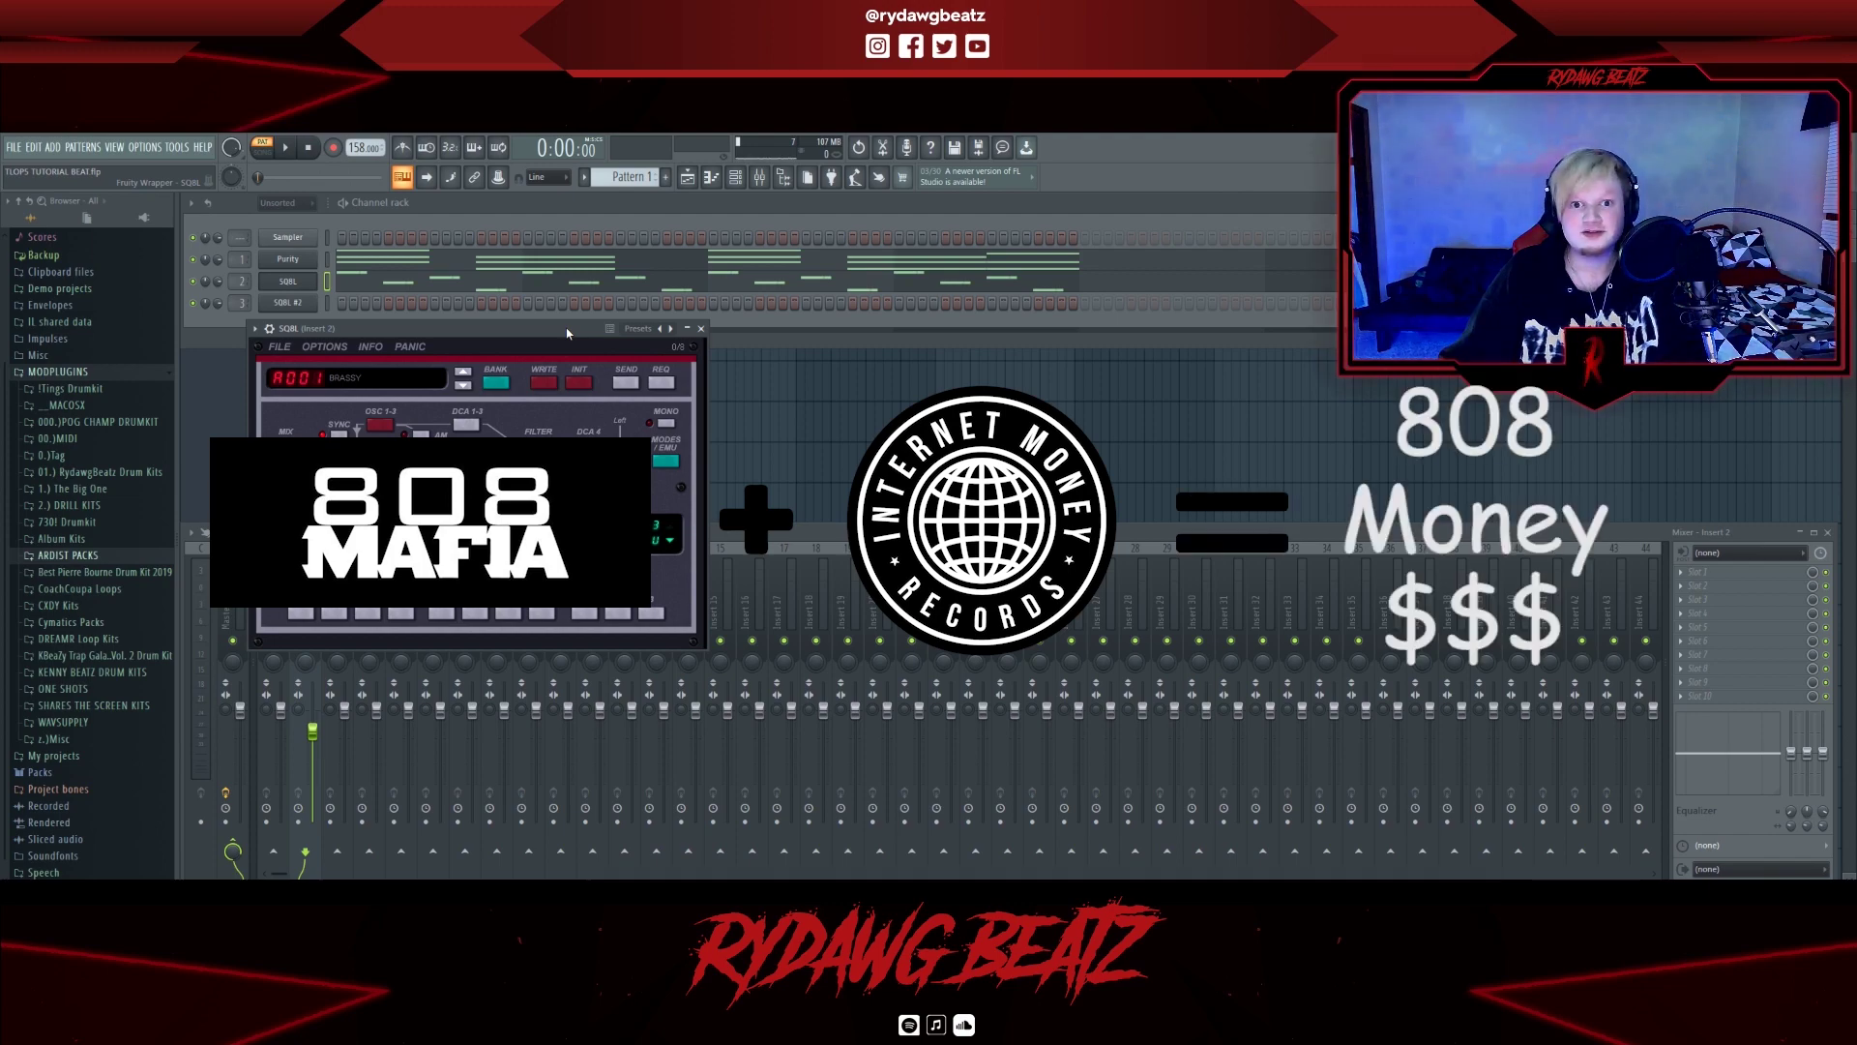
left_click(701, 332)
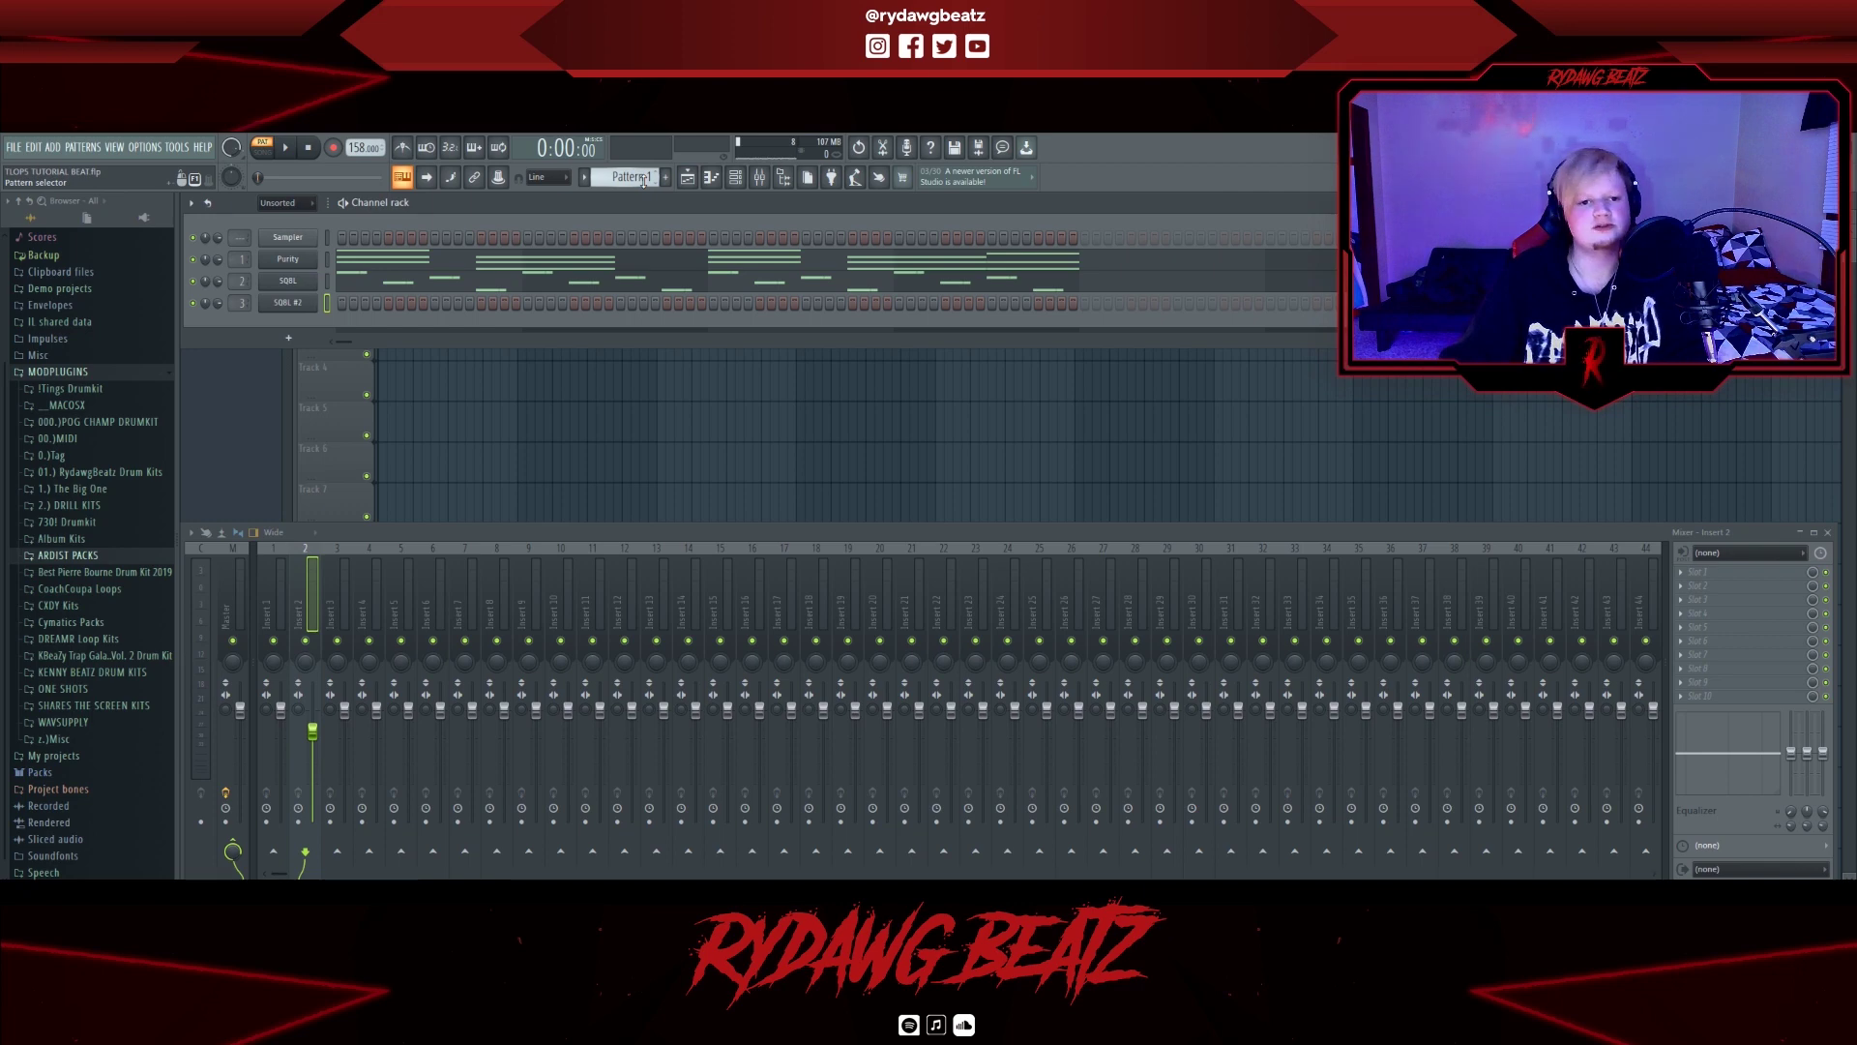
Build the SQ8L #2 counter-melody from long G7, C7, F7 and G7 notes, placing a shorter D#7 at the end of bar 3.
key("F7")
key("space")
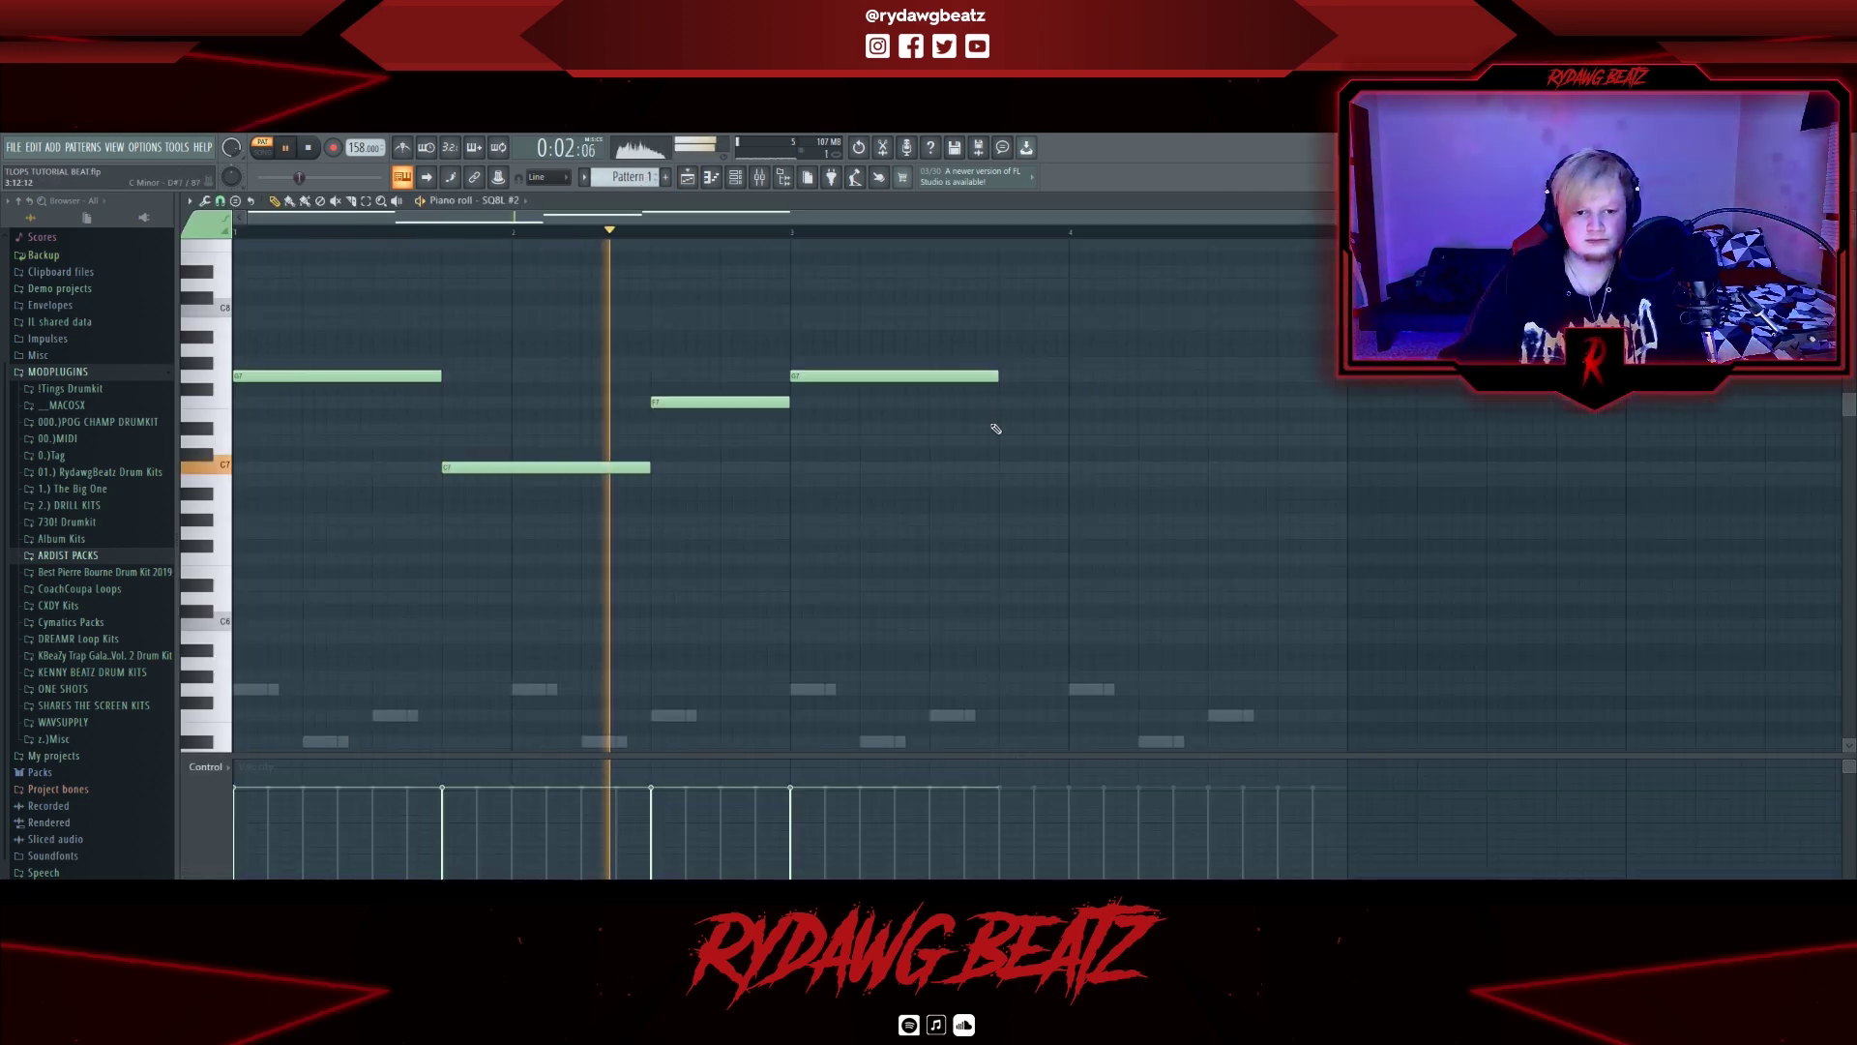
left_click(1005, 403)
left_click_drag(1026, 404, 1062, 406)
right_click(1142, 376)
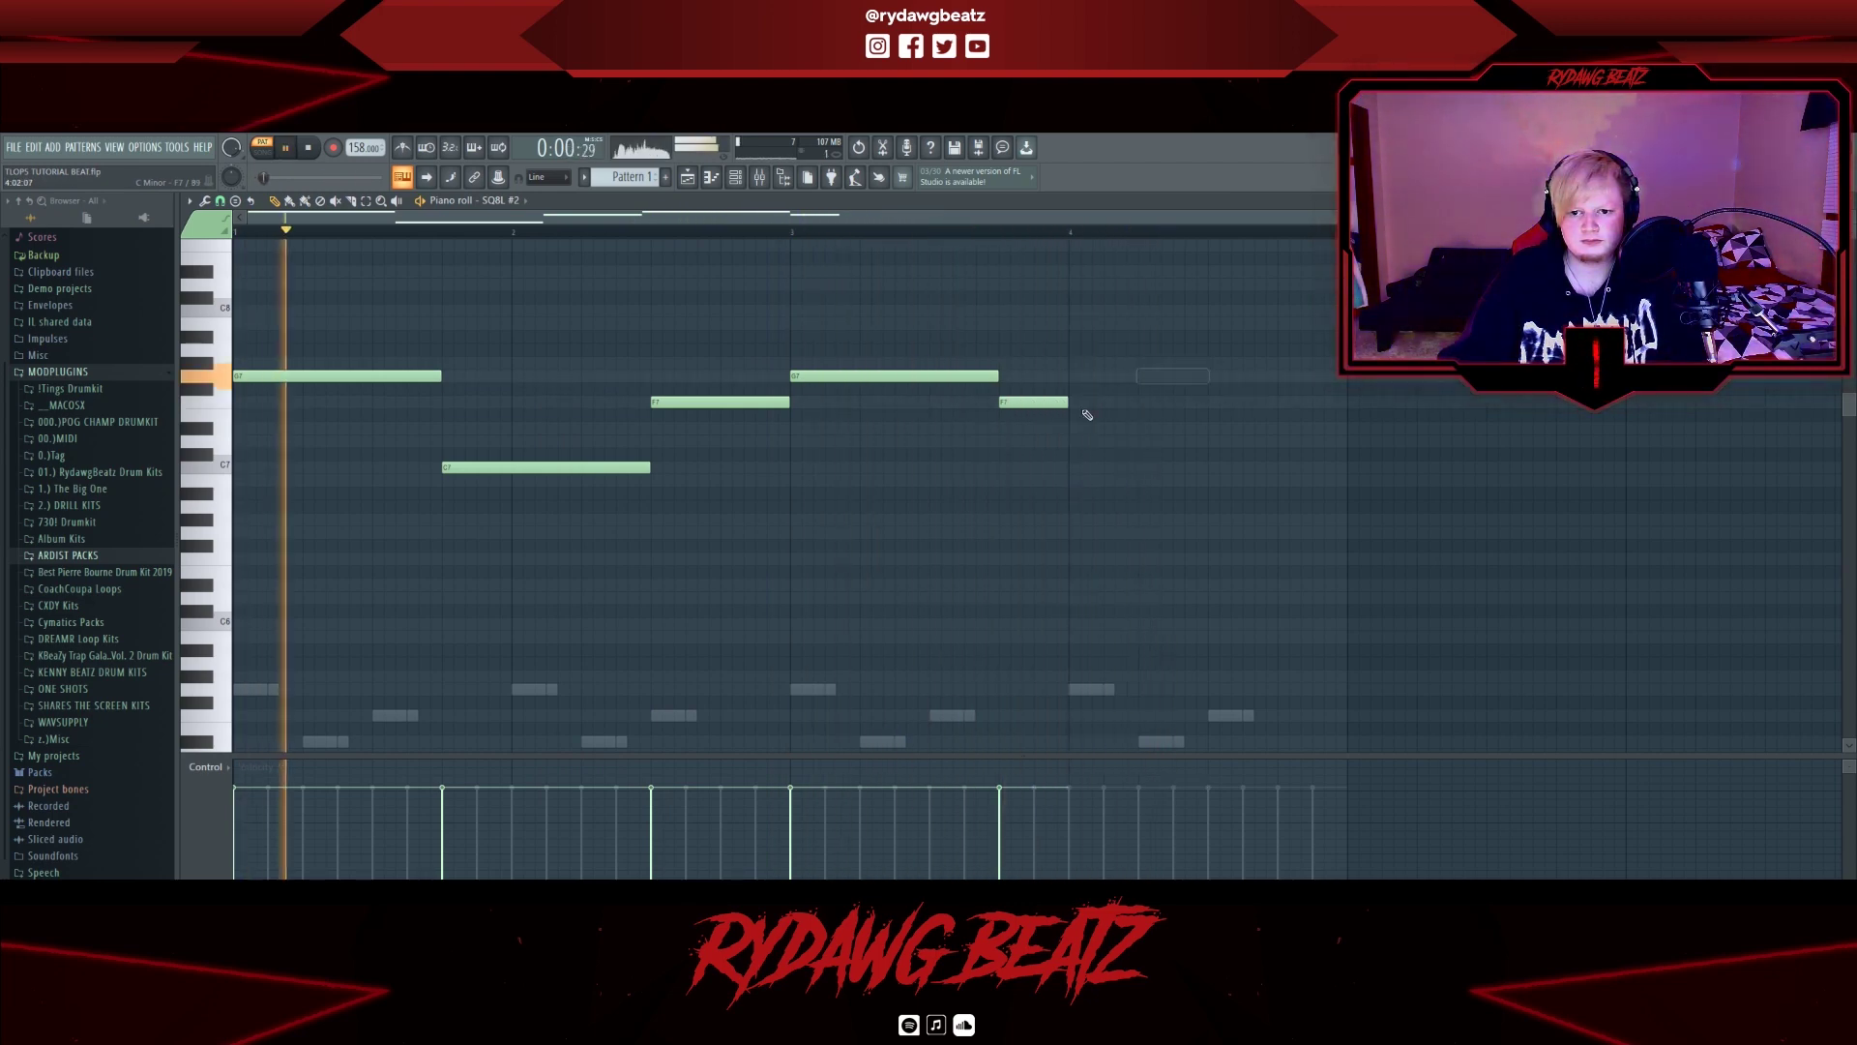
left_click_drag(1043, 403, 1044, 443)
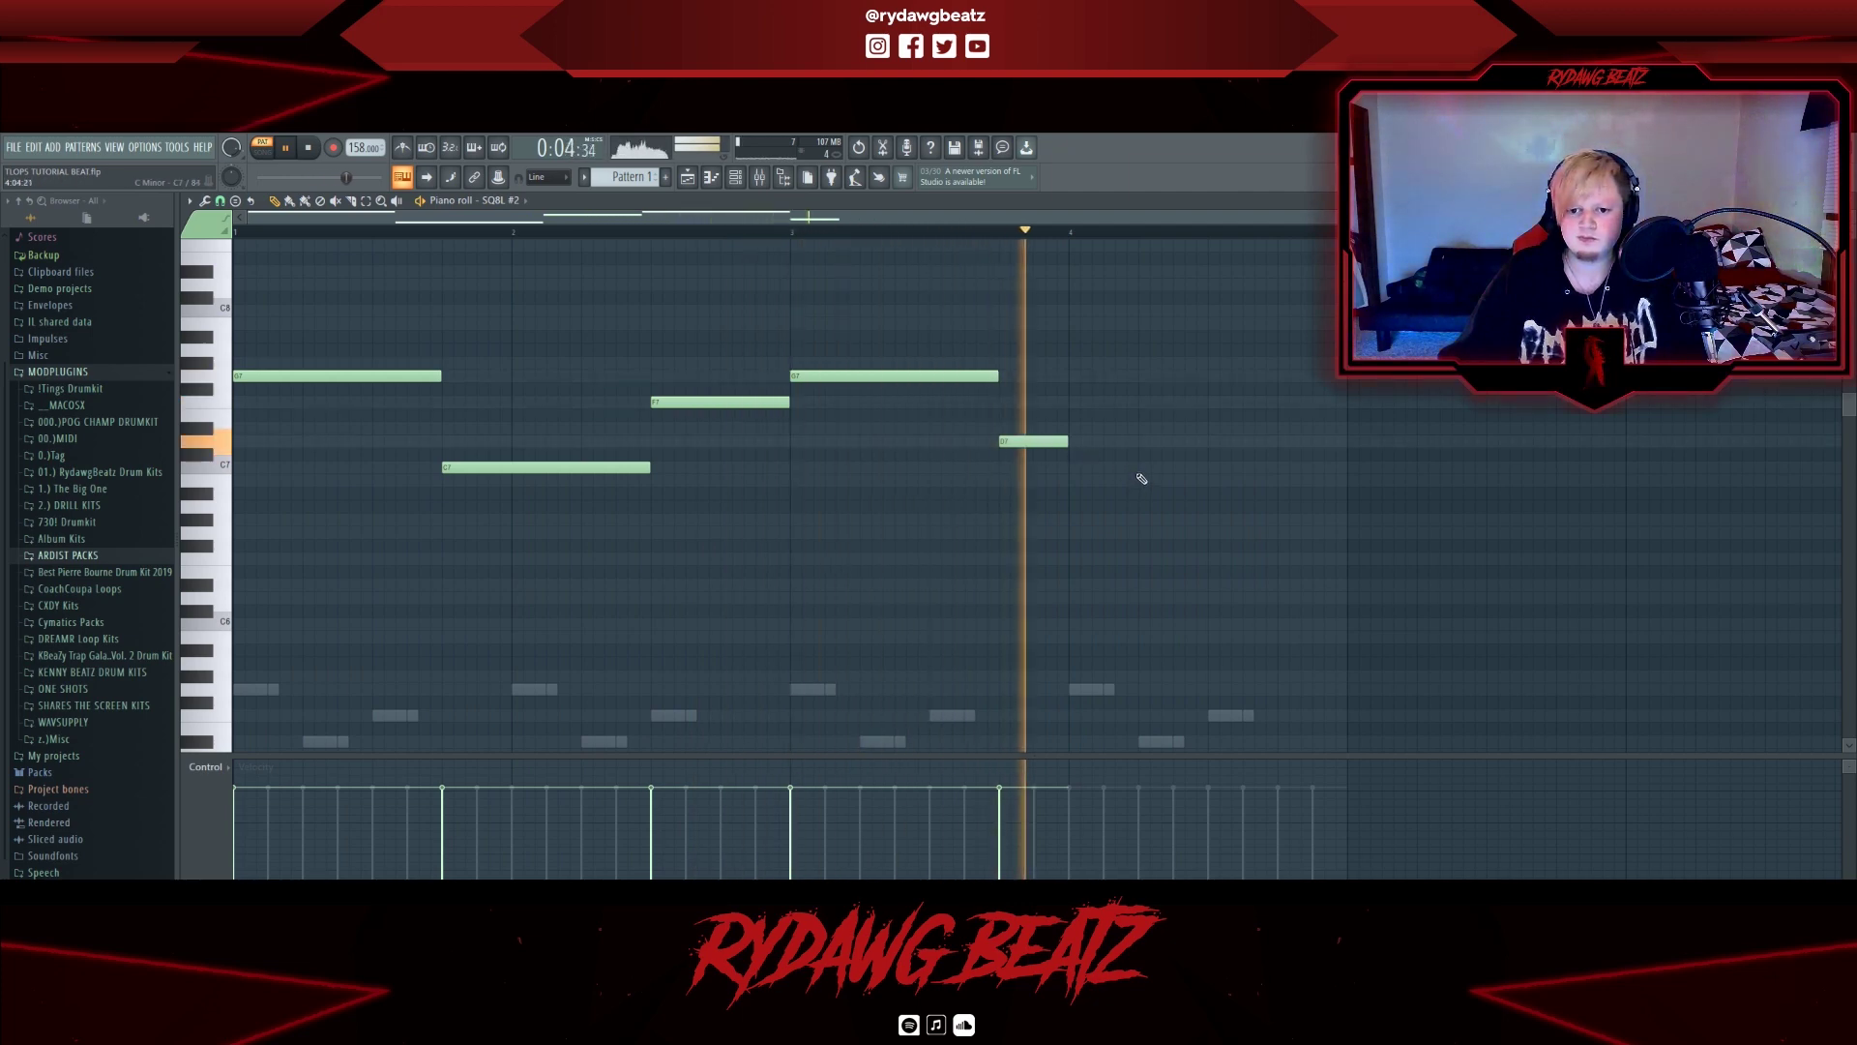
left_click_drag(1002, 441, 1002, 427)
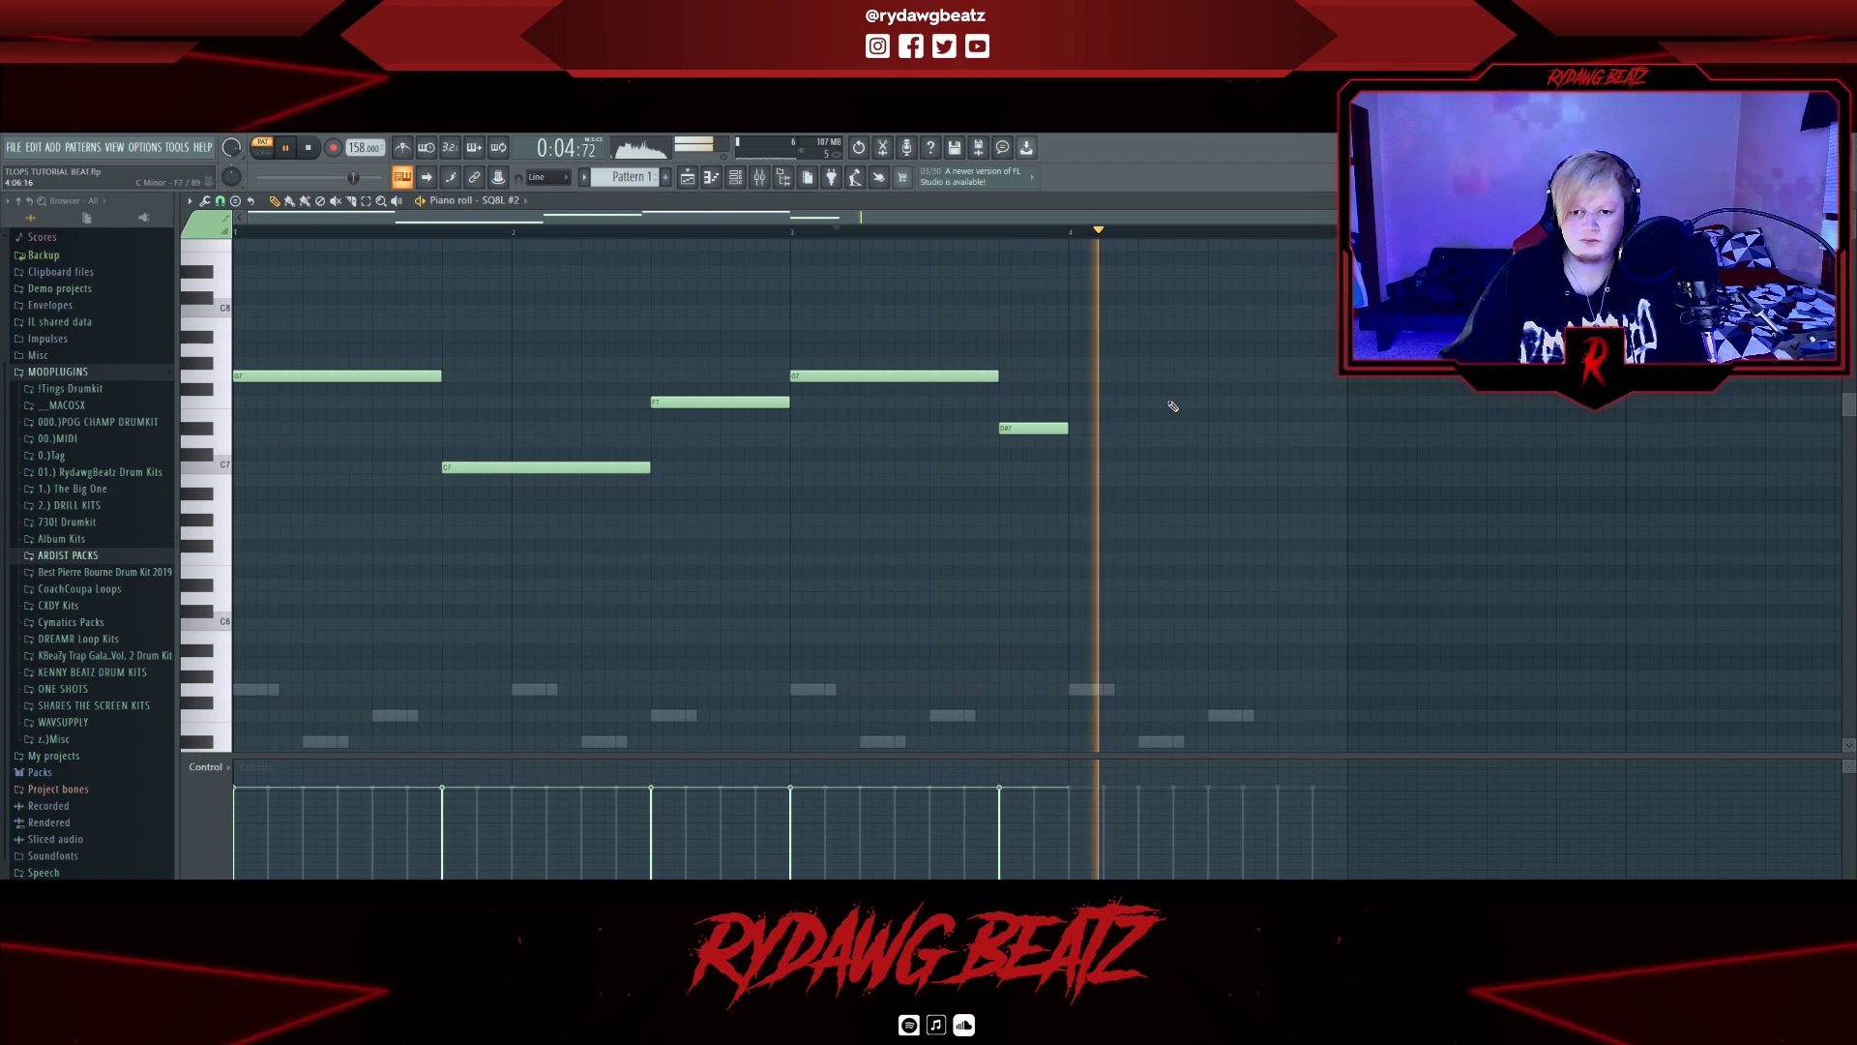
key("space")
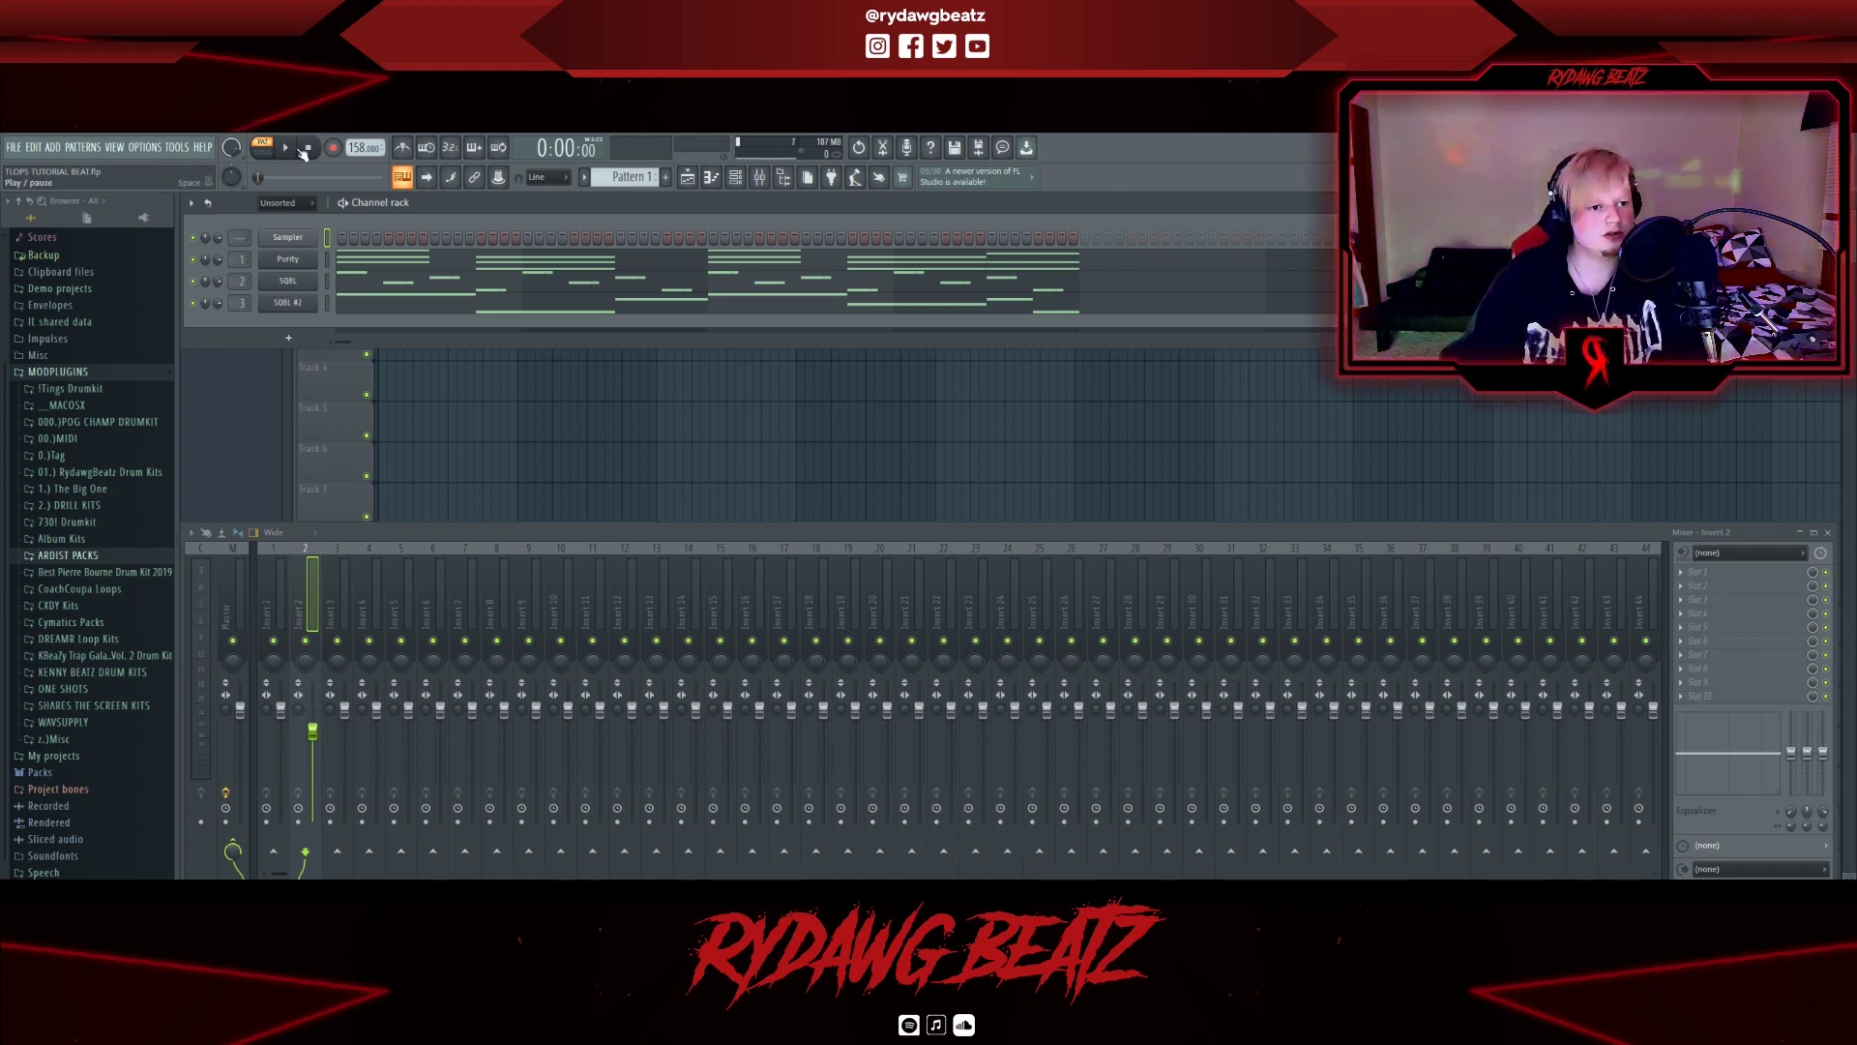
Play back the layered melody pattern and its audio clip on Track 2 of the playlist.
left_click(287, 148)
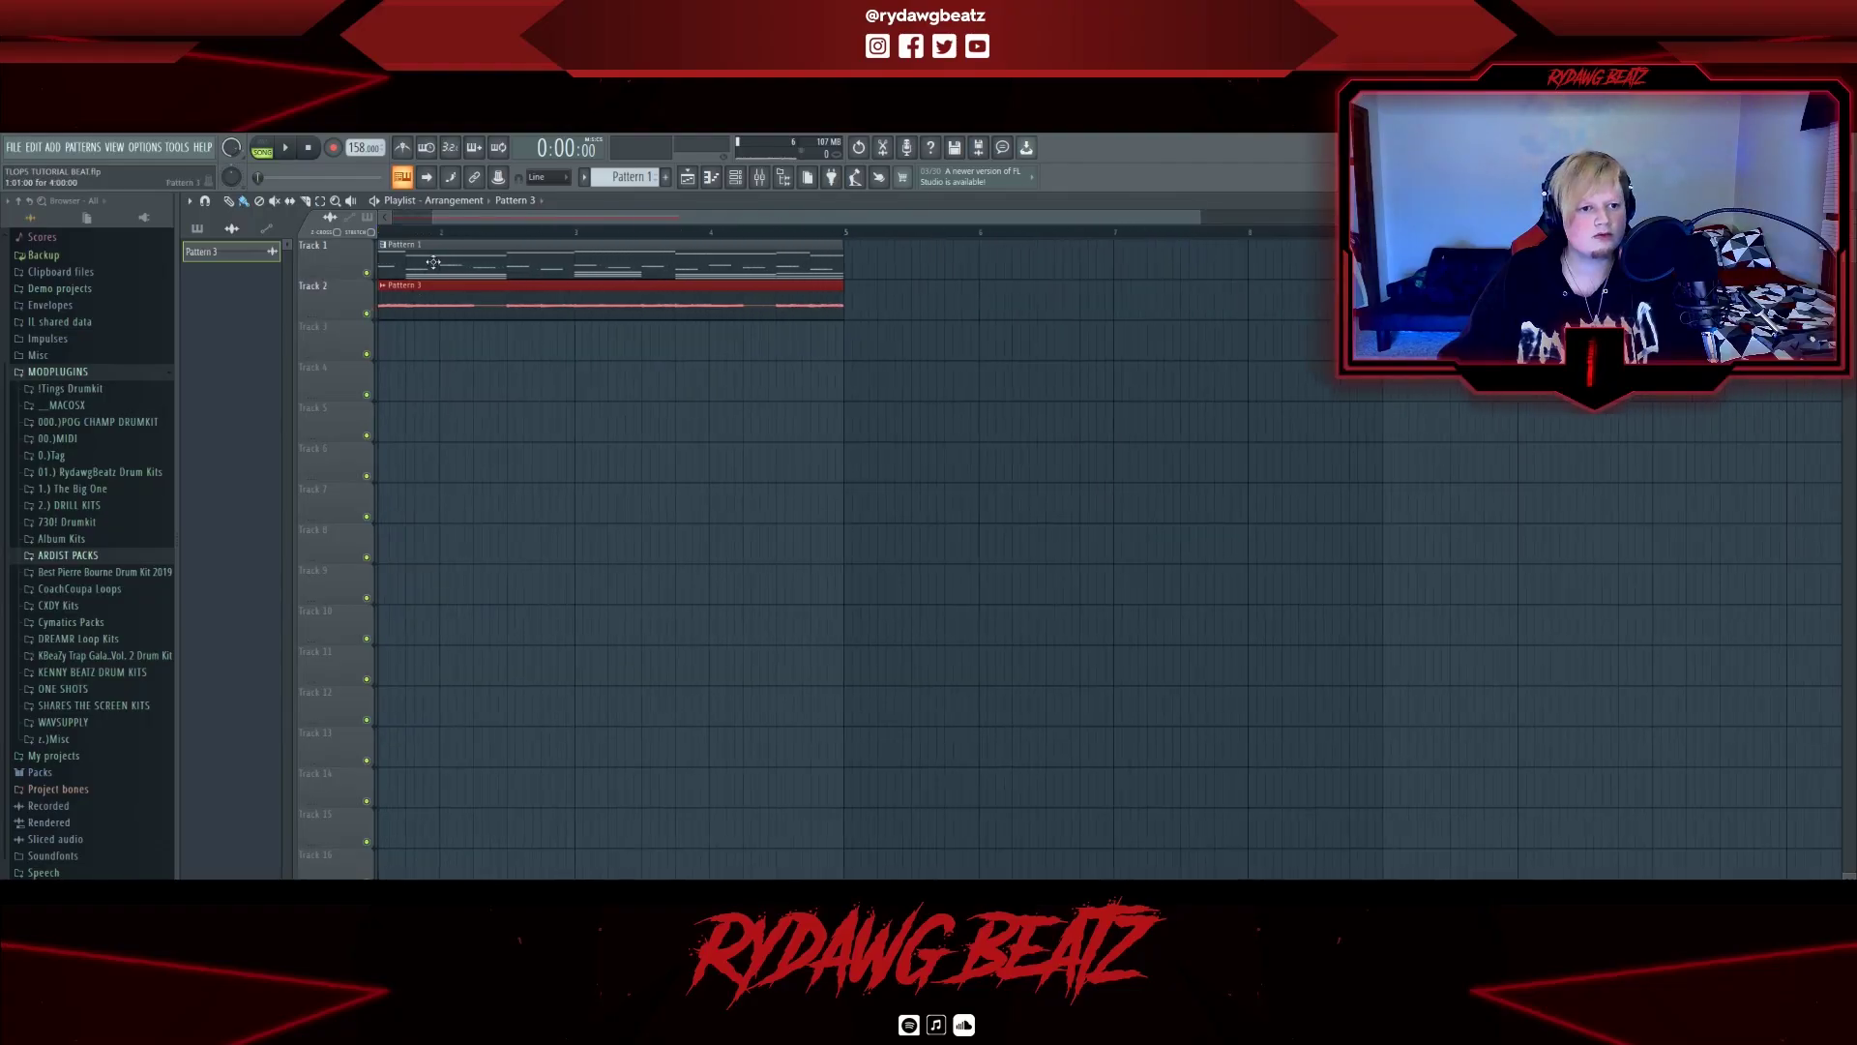
left_click_drag(425, 296, 493, 330)
right_click(485, 332)
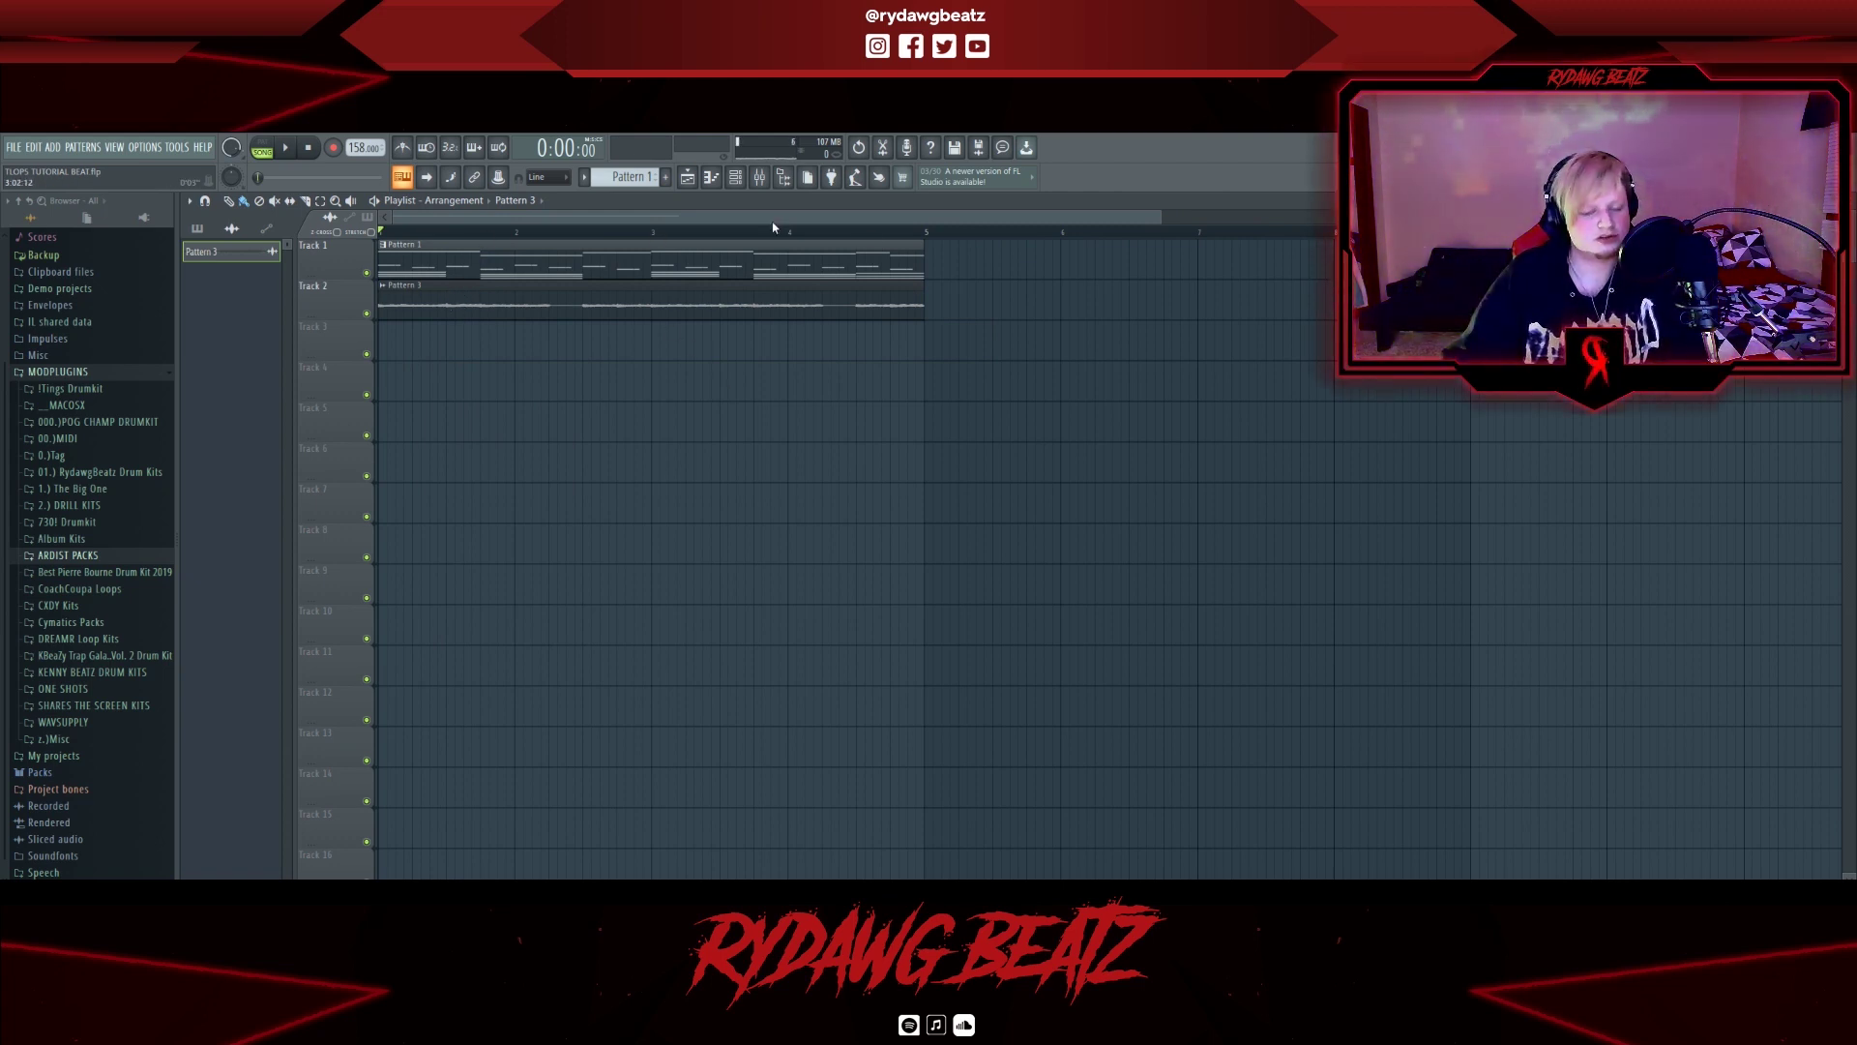
key("space")
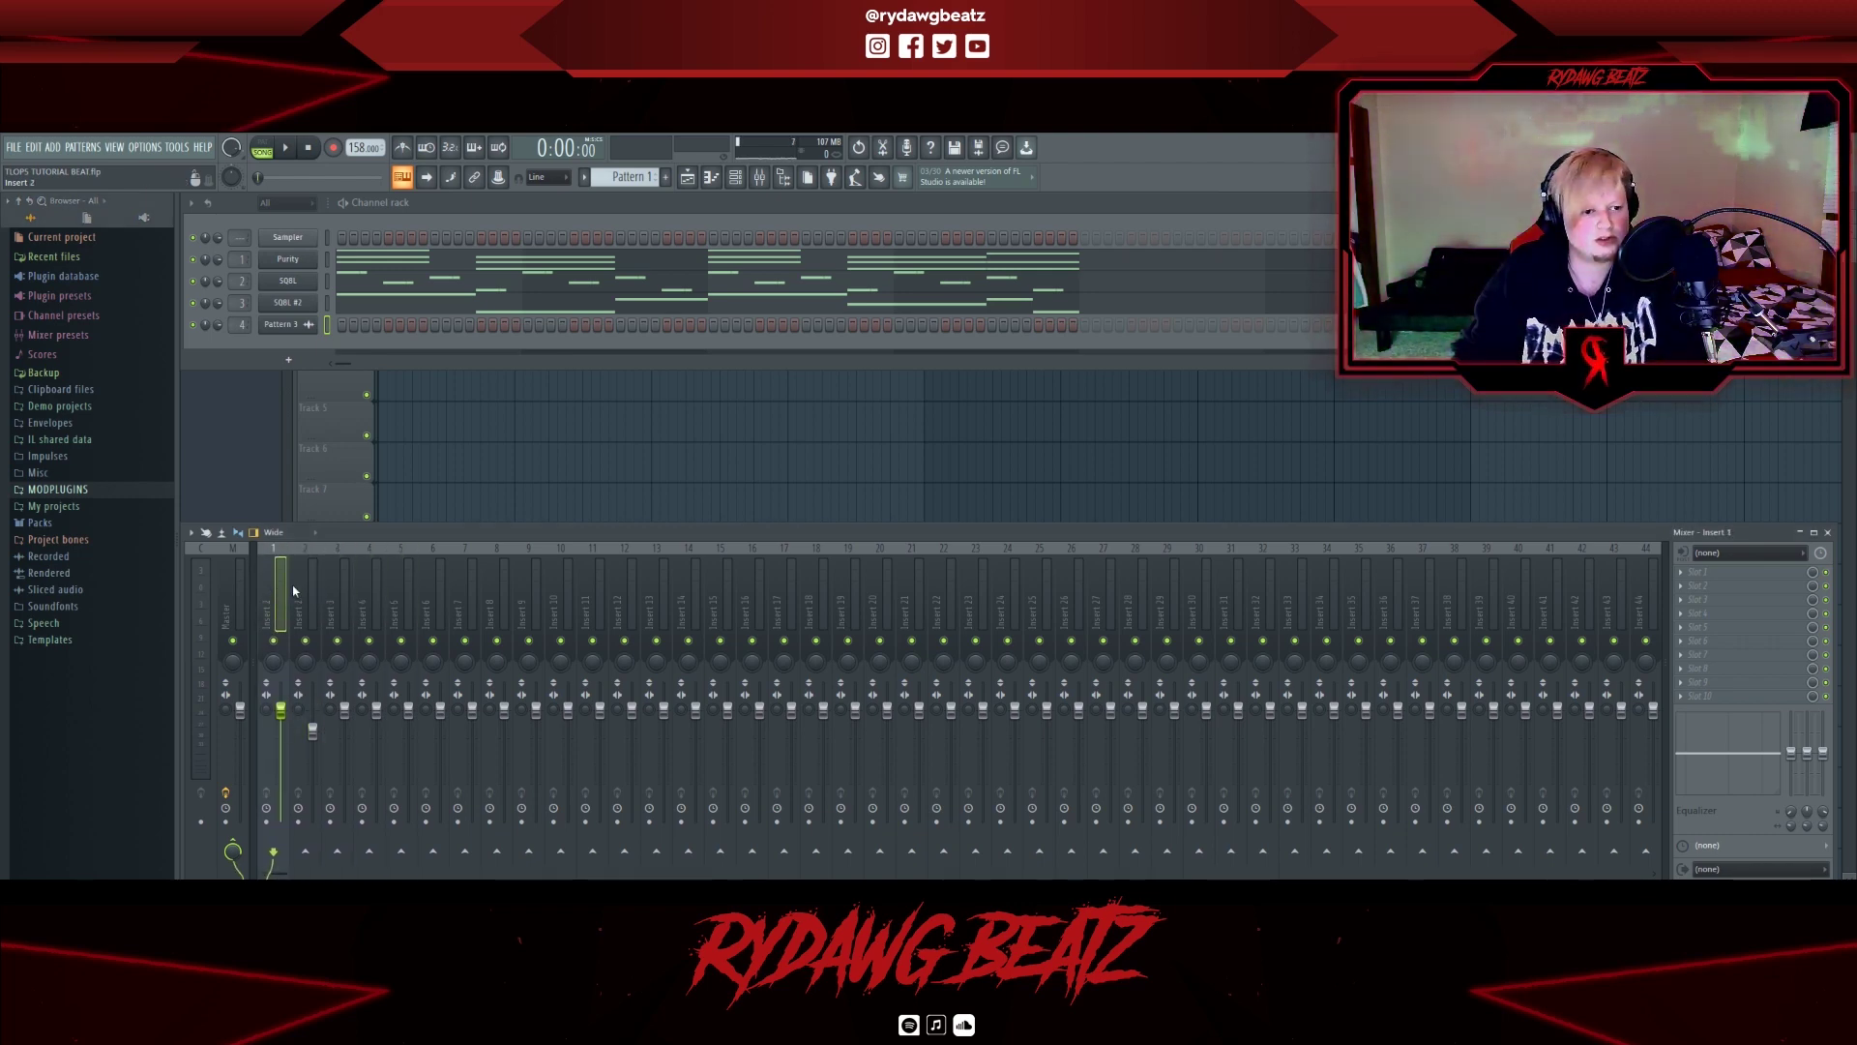
Adjust the master track's stereo separation and reset the Insert 1 volume to its default.
left_click(233, 704)
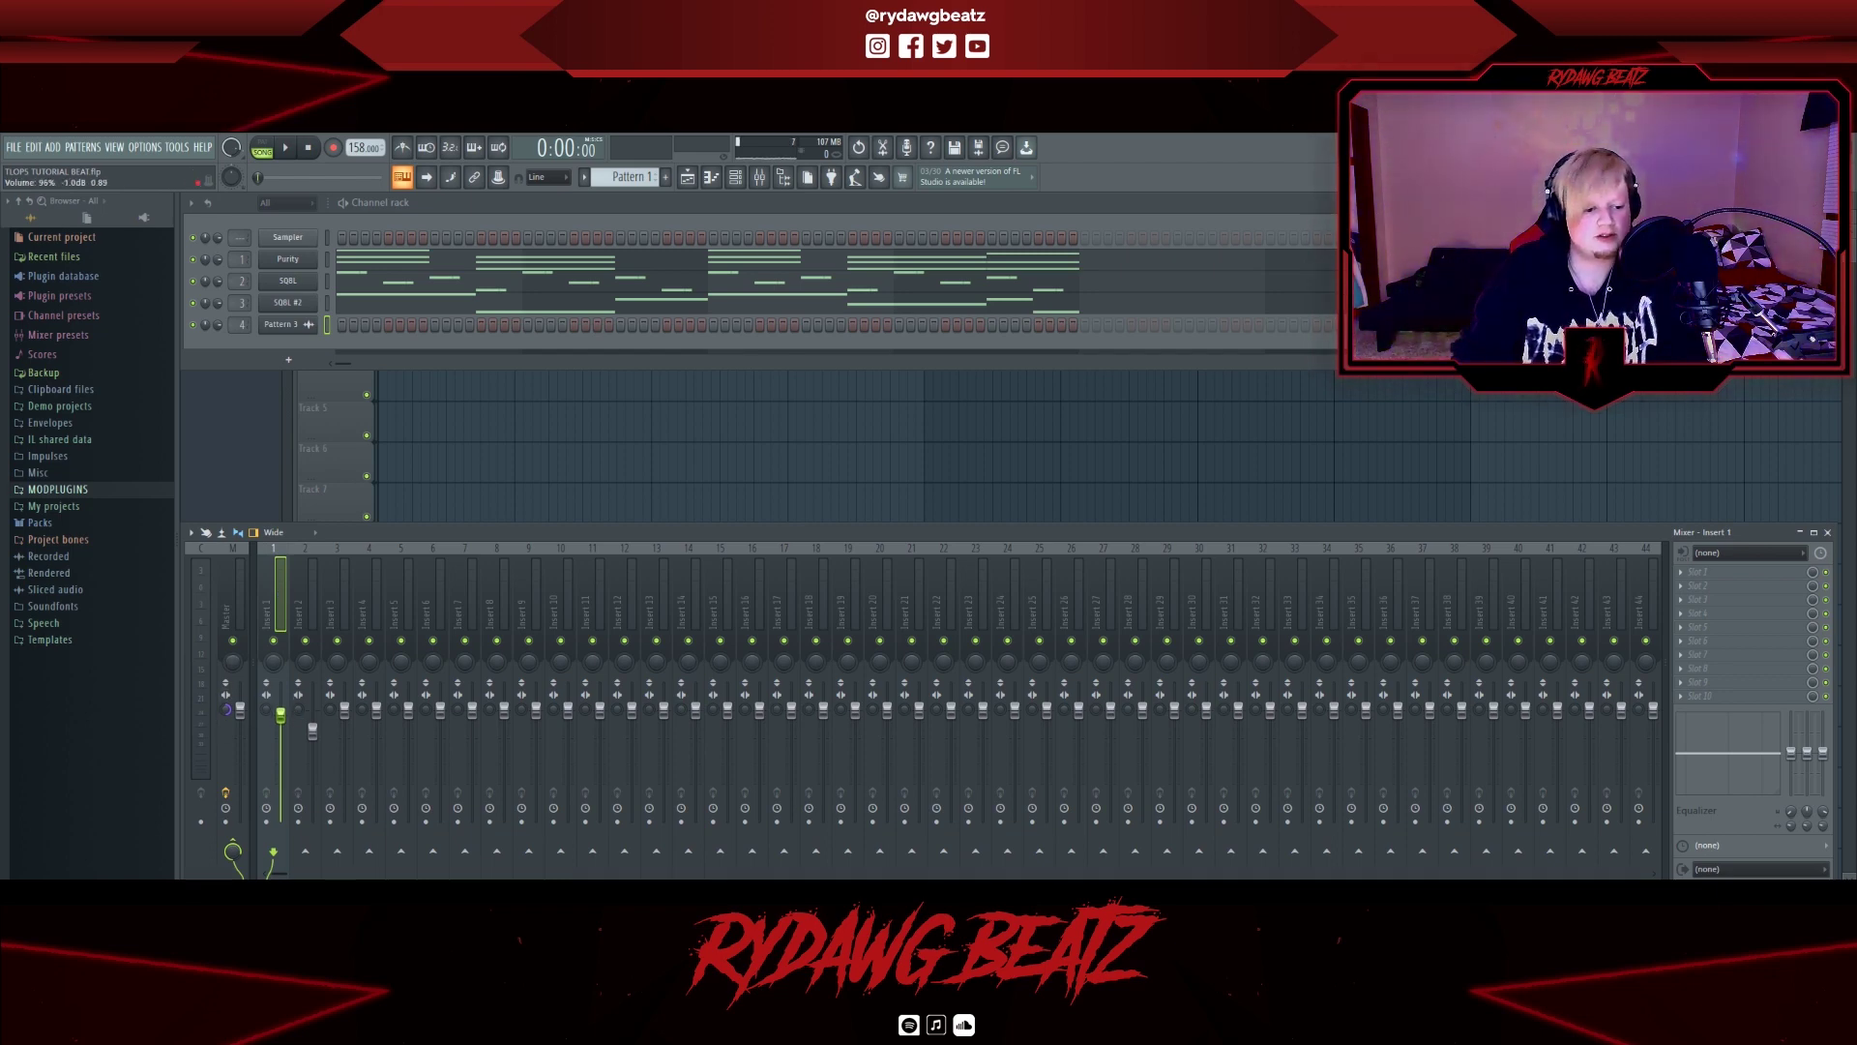
right_click(285, 712)
left_click(292, 660)
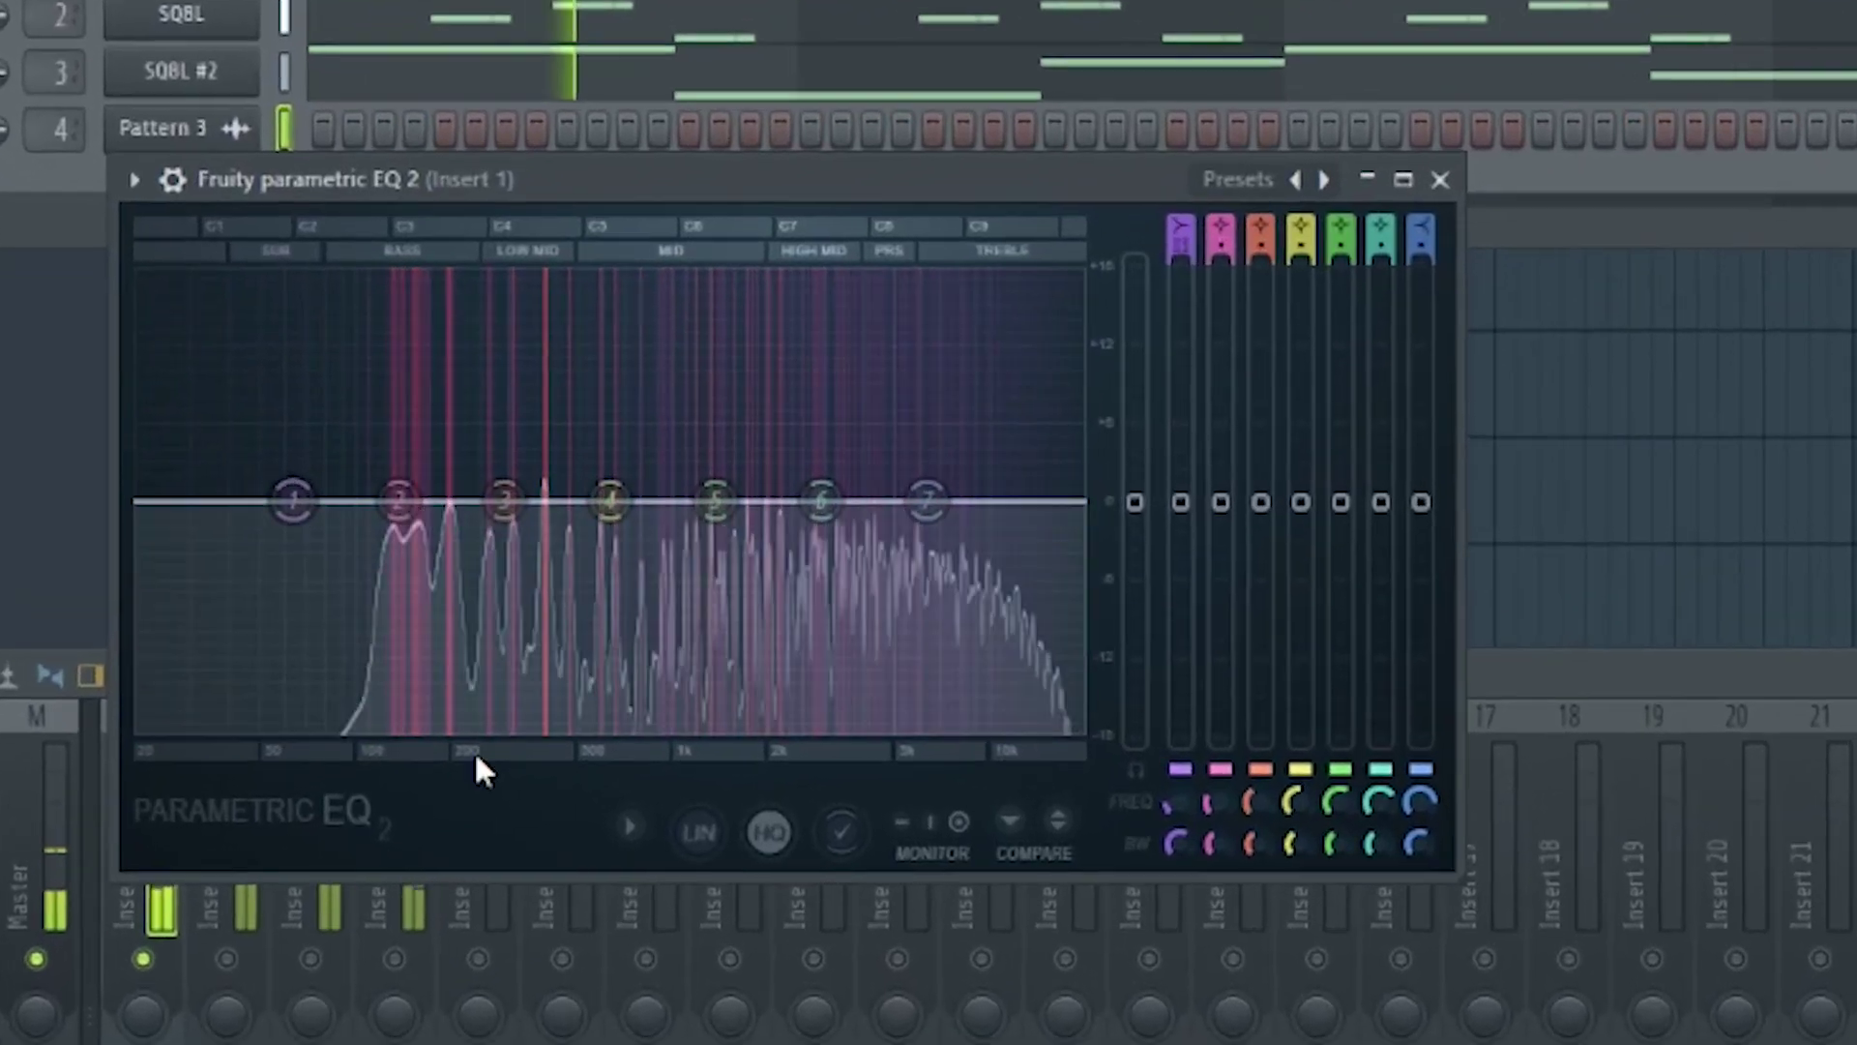
In Insert 1's Fruity Parametric EQ 2, cut the lows below about 135 Hz and lower the band 7 highs by about 4 dB.
left_click_drag(302, 492, 414, 681)
left_click_drag(432, 803, 406, 803)
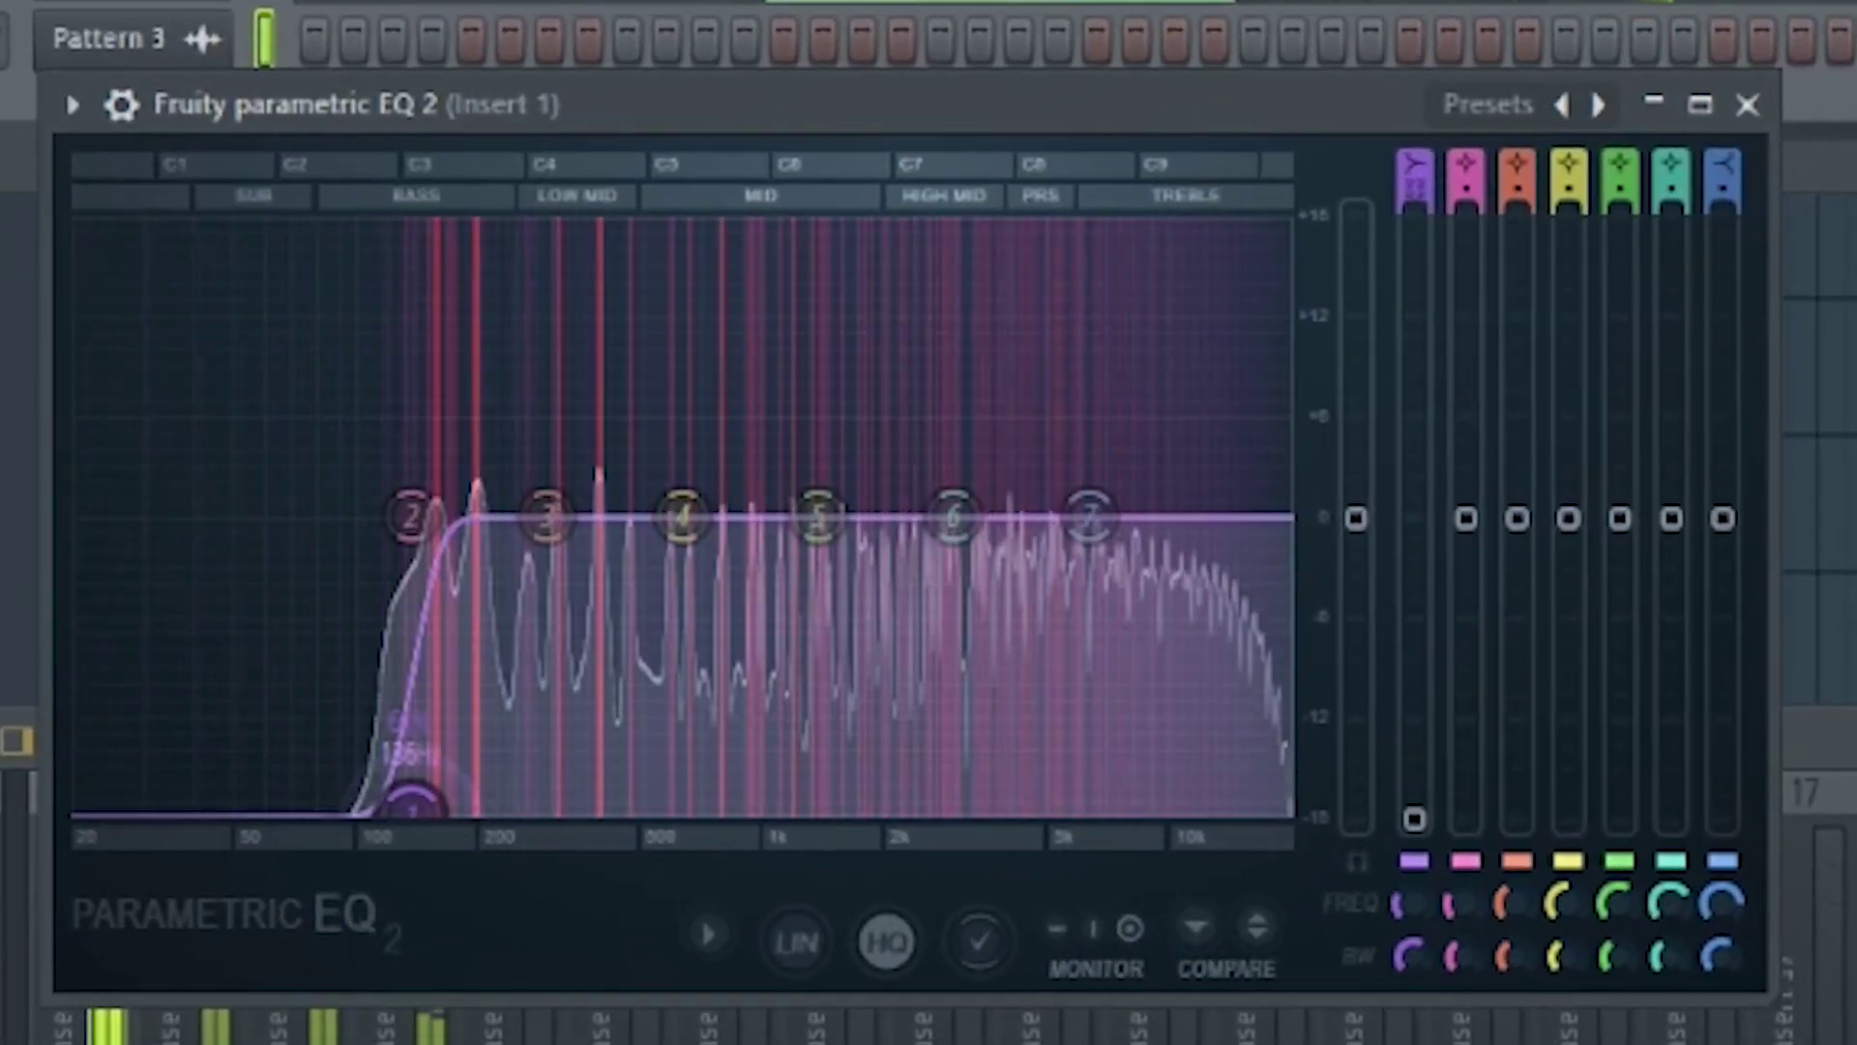
left_click_drag(1089, 517, 1103, 633)
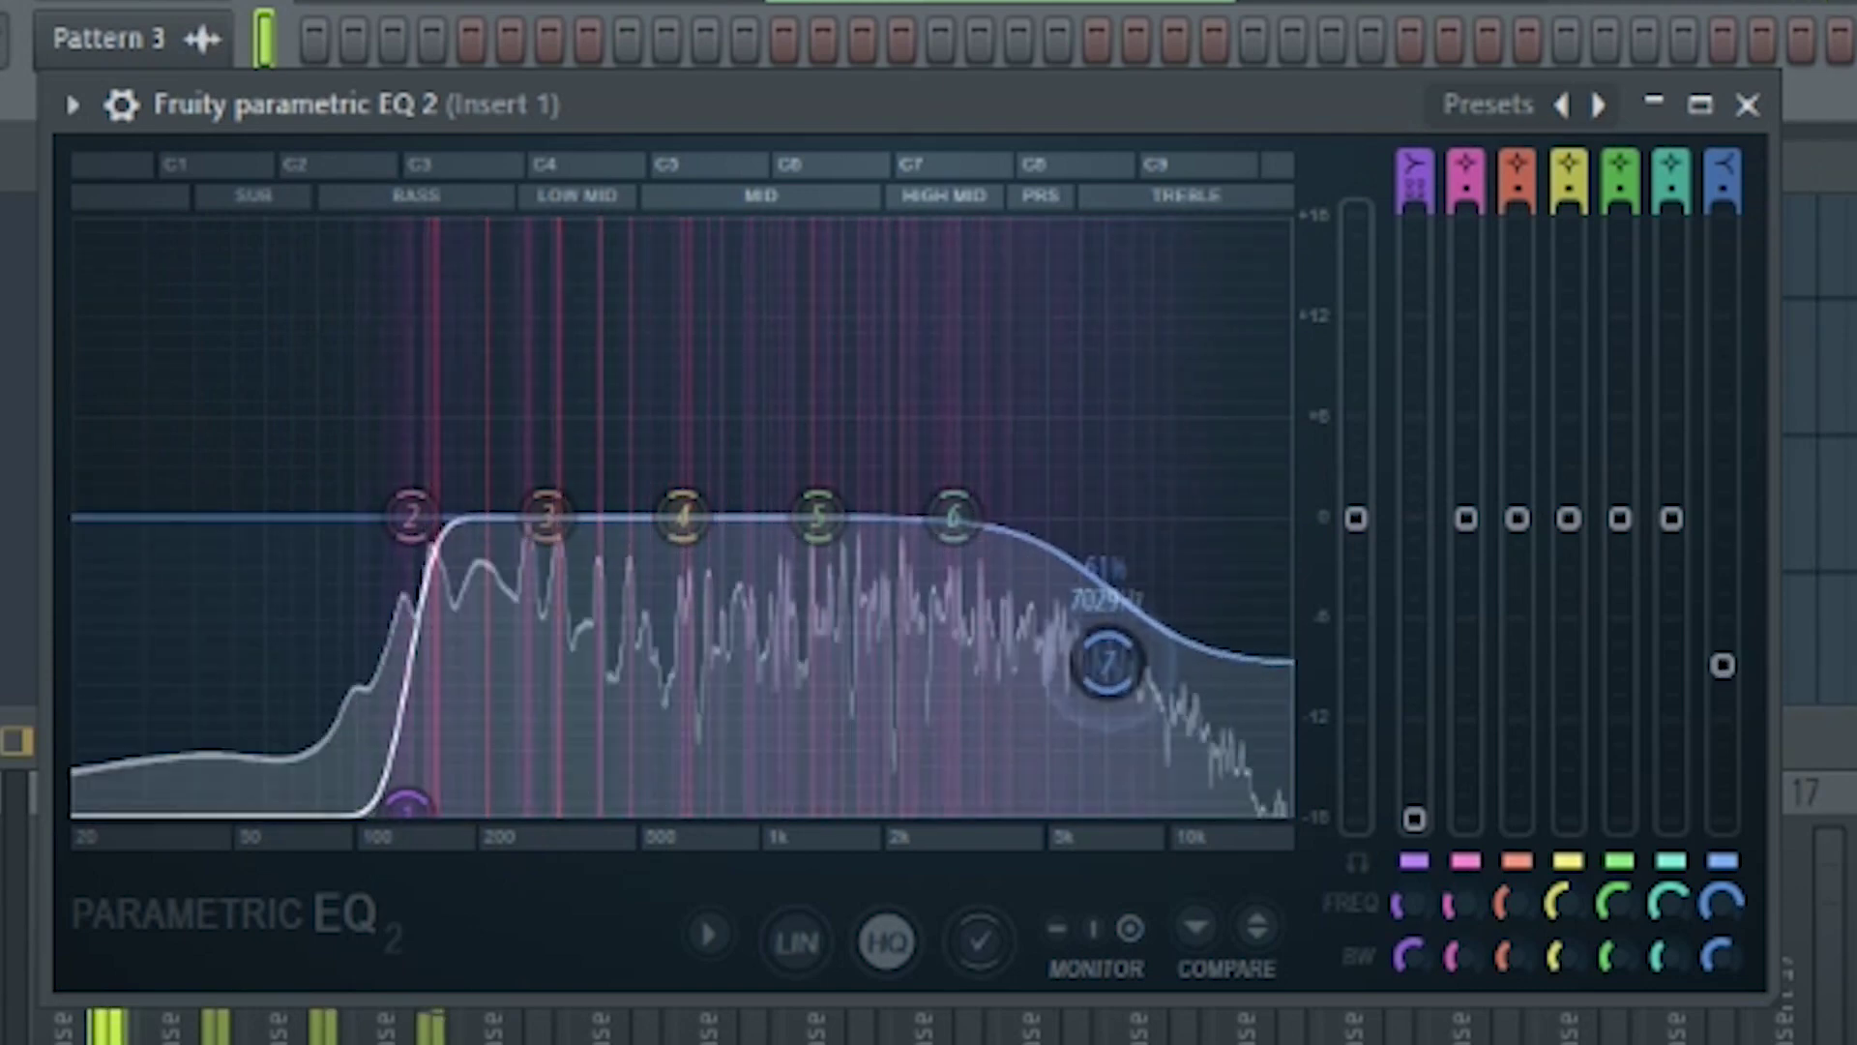
left_click_drag(954, 517, 970, 471)
left_click_drag(1103, 633, 1098, 581)
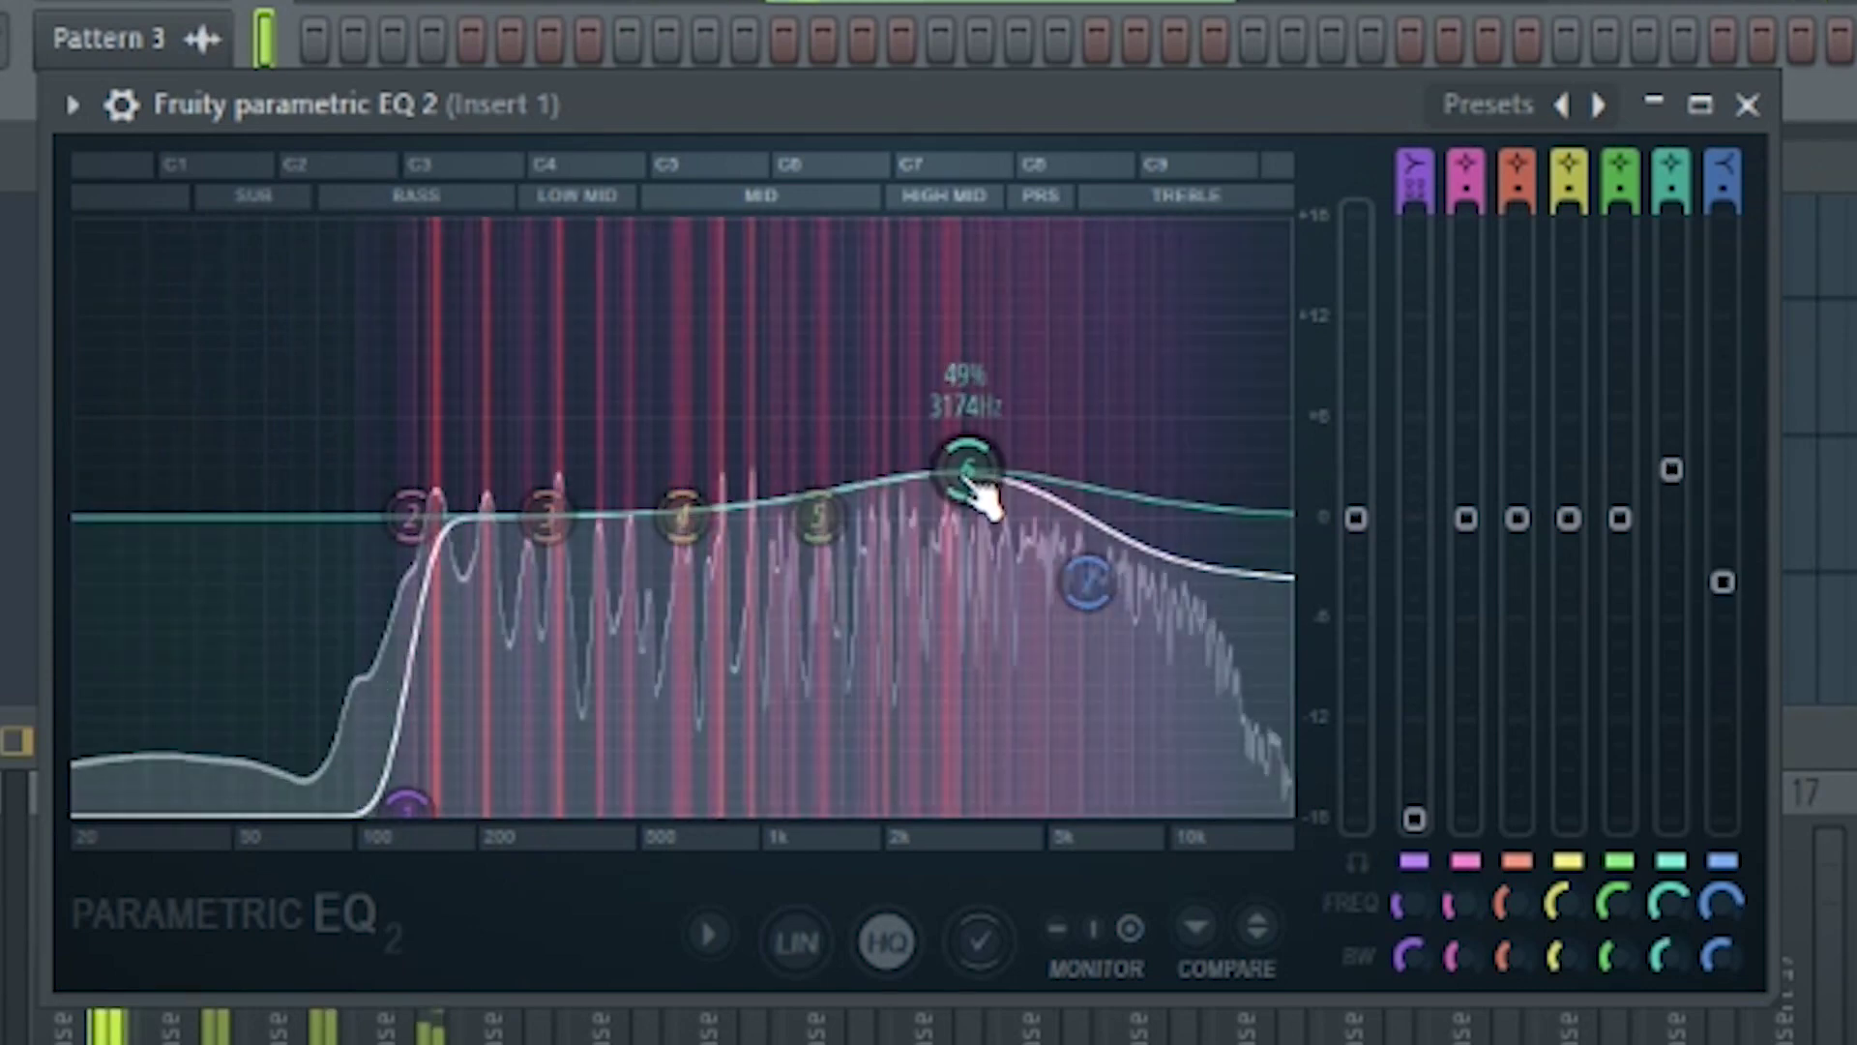
Reset EQ band 6 to a slight boost of about 1 dB and raise band 5 to +18 dB around 1888 Hz.
right_click(966, 484)
left_click(1041, 554)
left_click_drag(948, 518, 952, 495)
left_click_drag(818, 515, 876, 237)
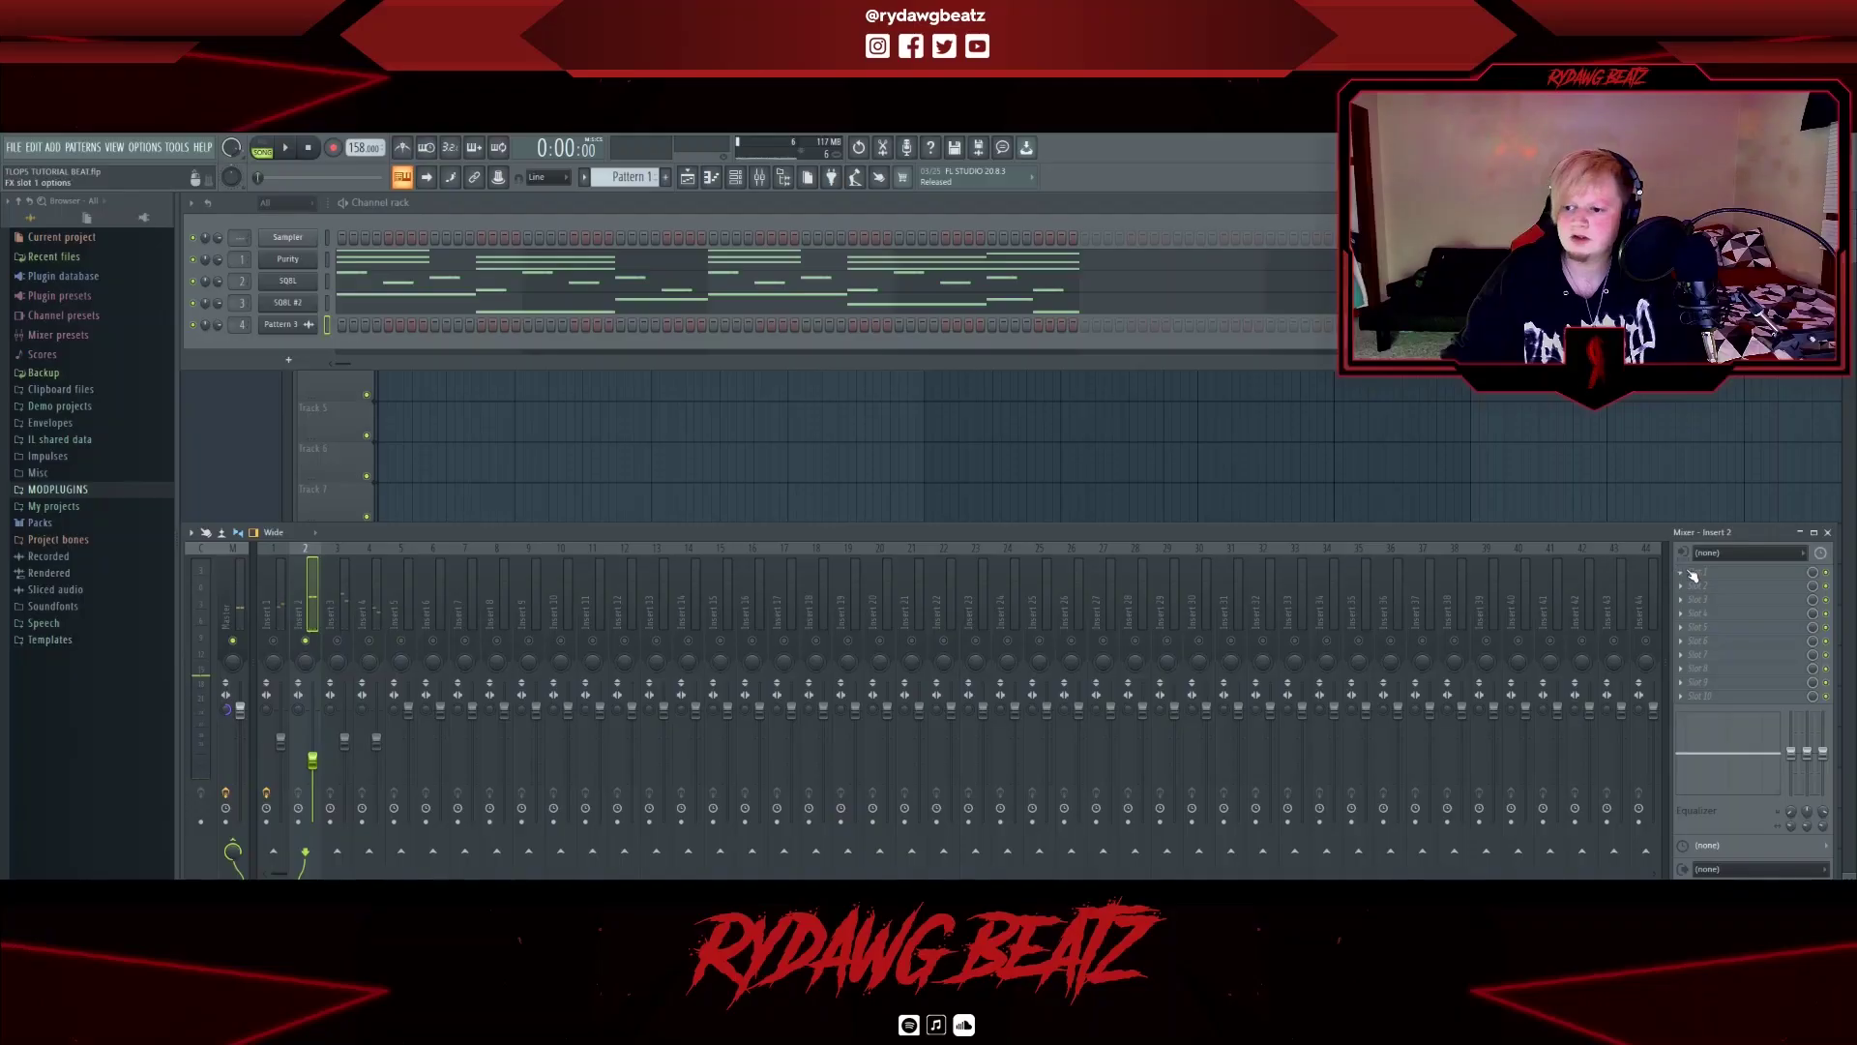
Open the list of available effects for the first effect slot of mixer Insert 2.
left_click(1756, 553)
mouse_move(1703, 560)
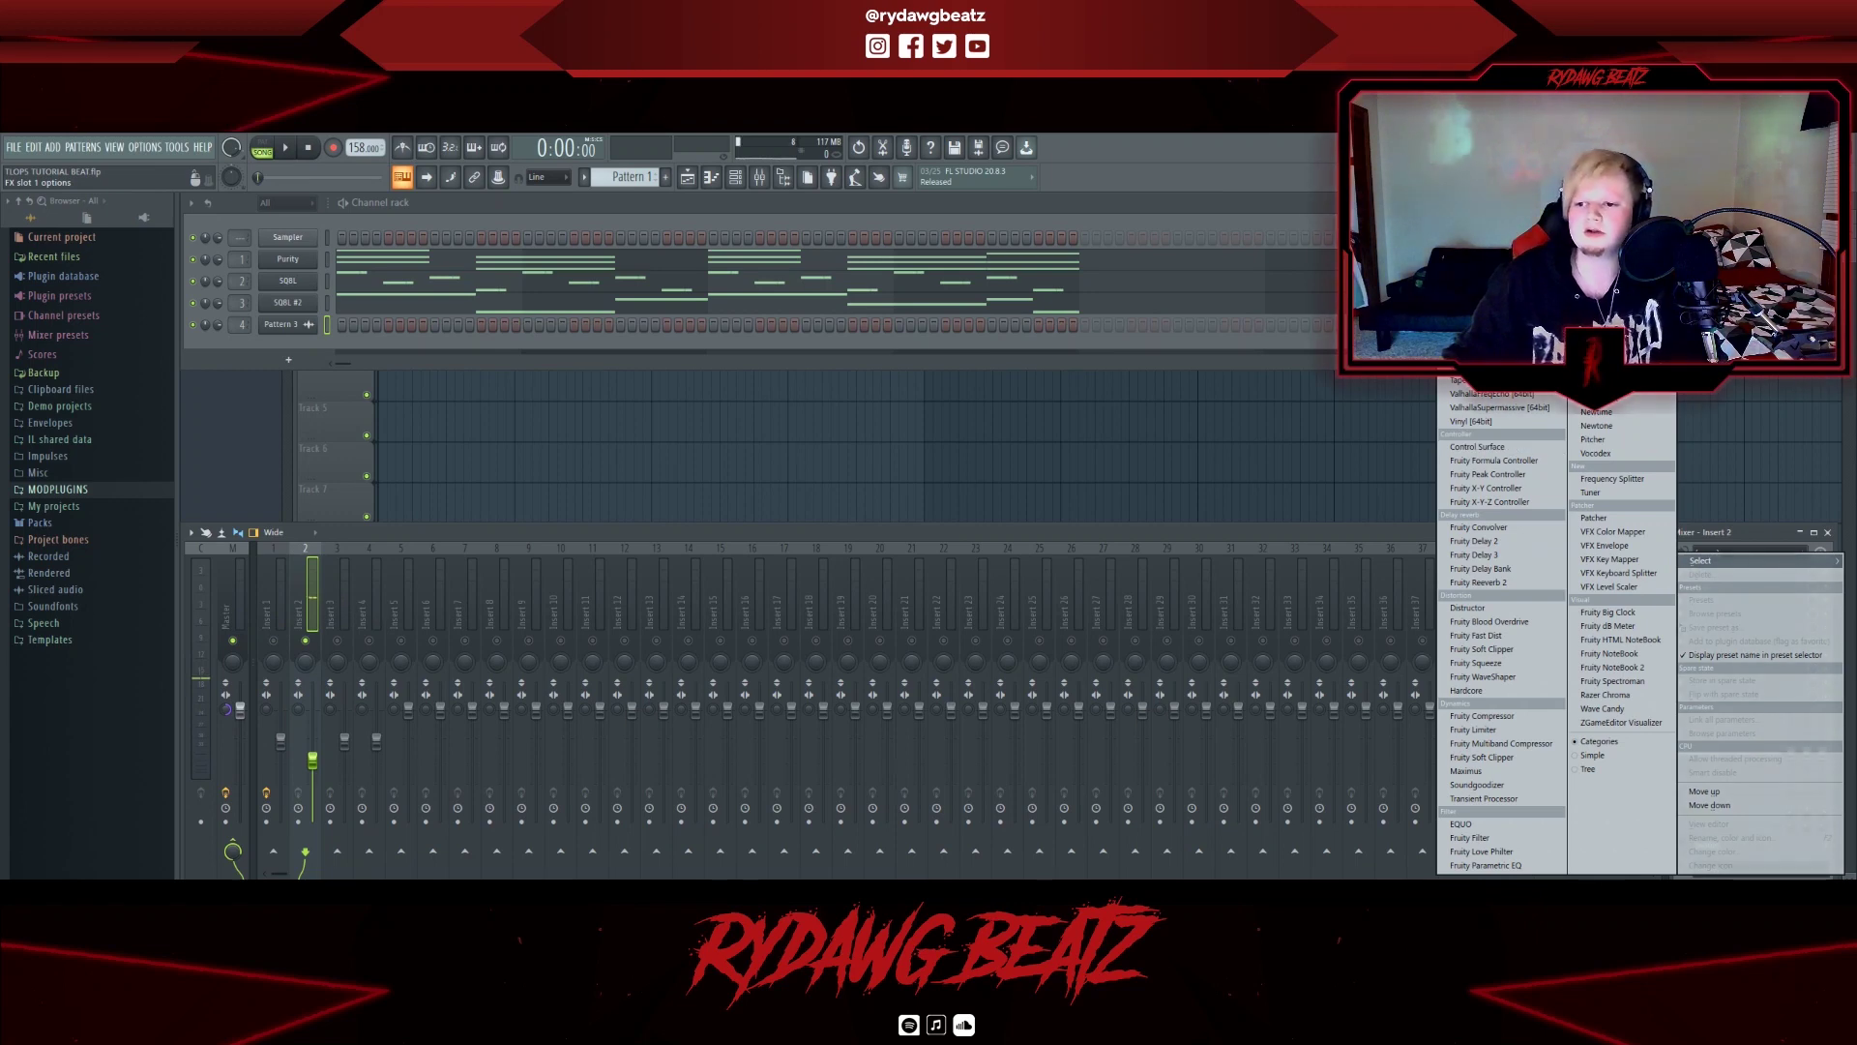
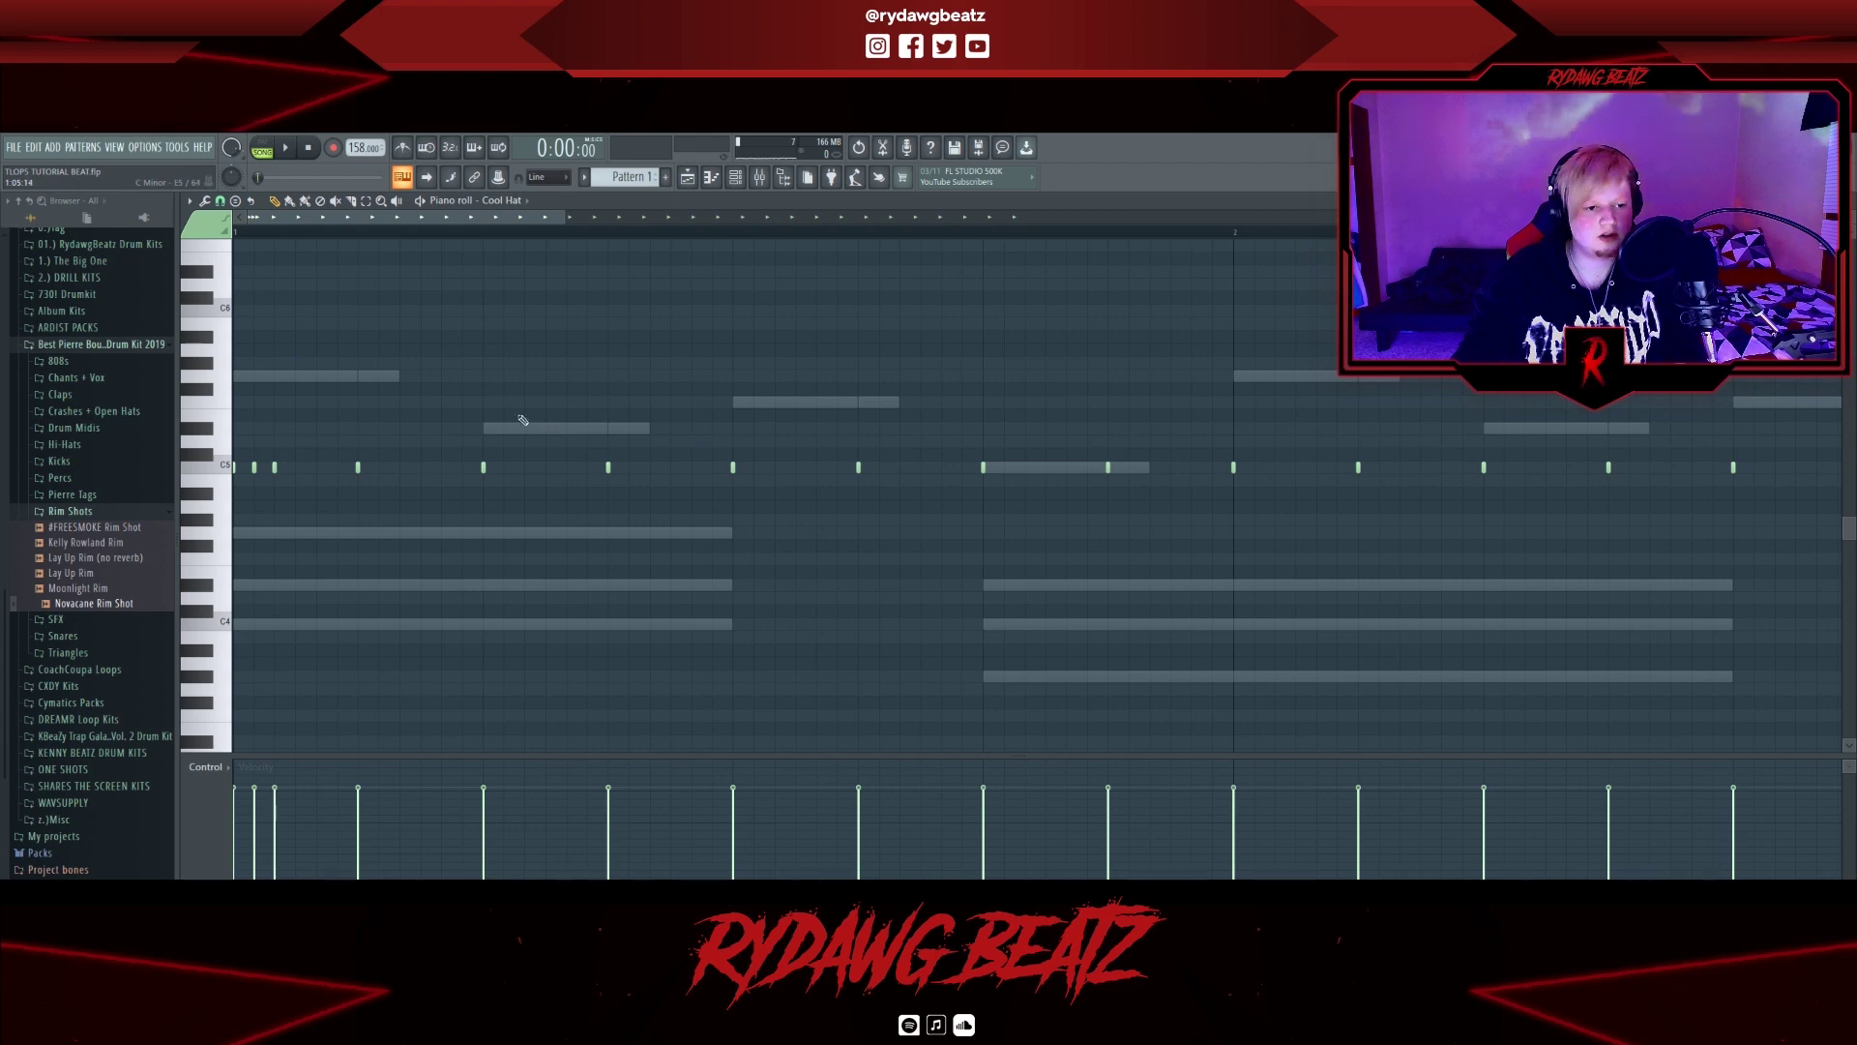
Check the snap options for the Cool Hat piano roll and play the pattern.
left_click(220, 201)
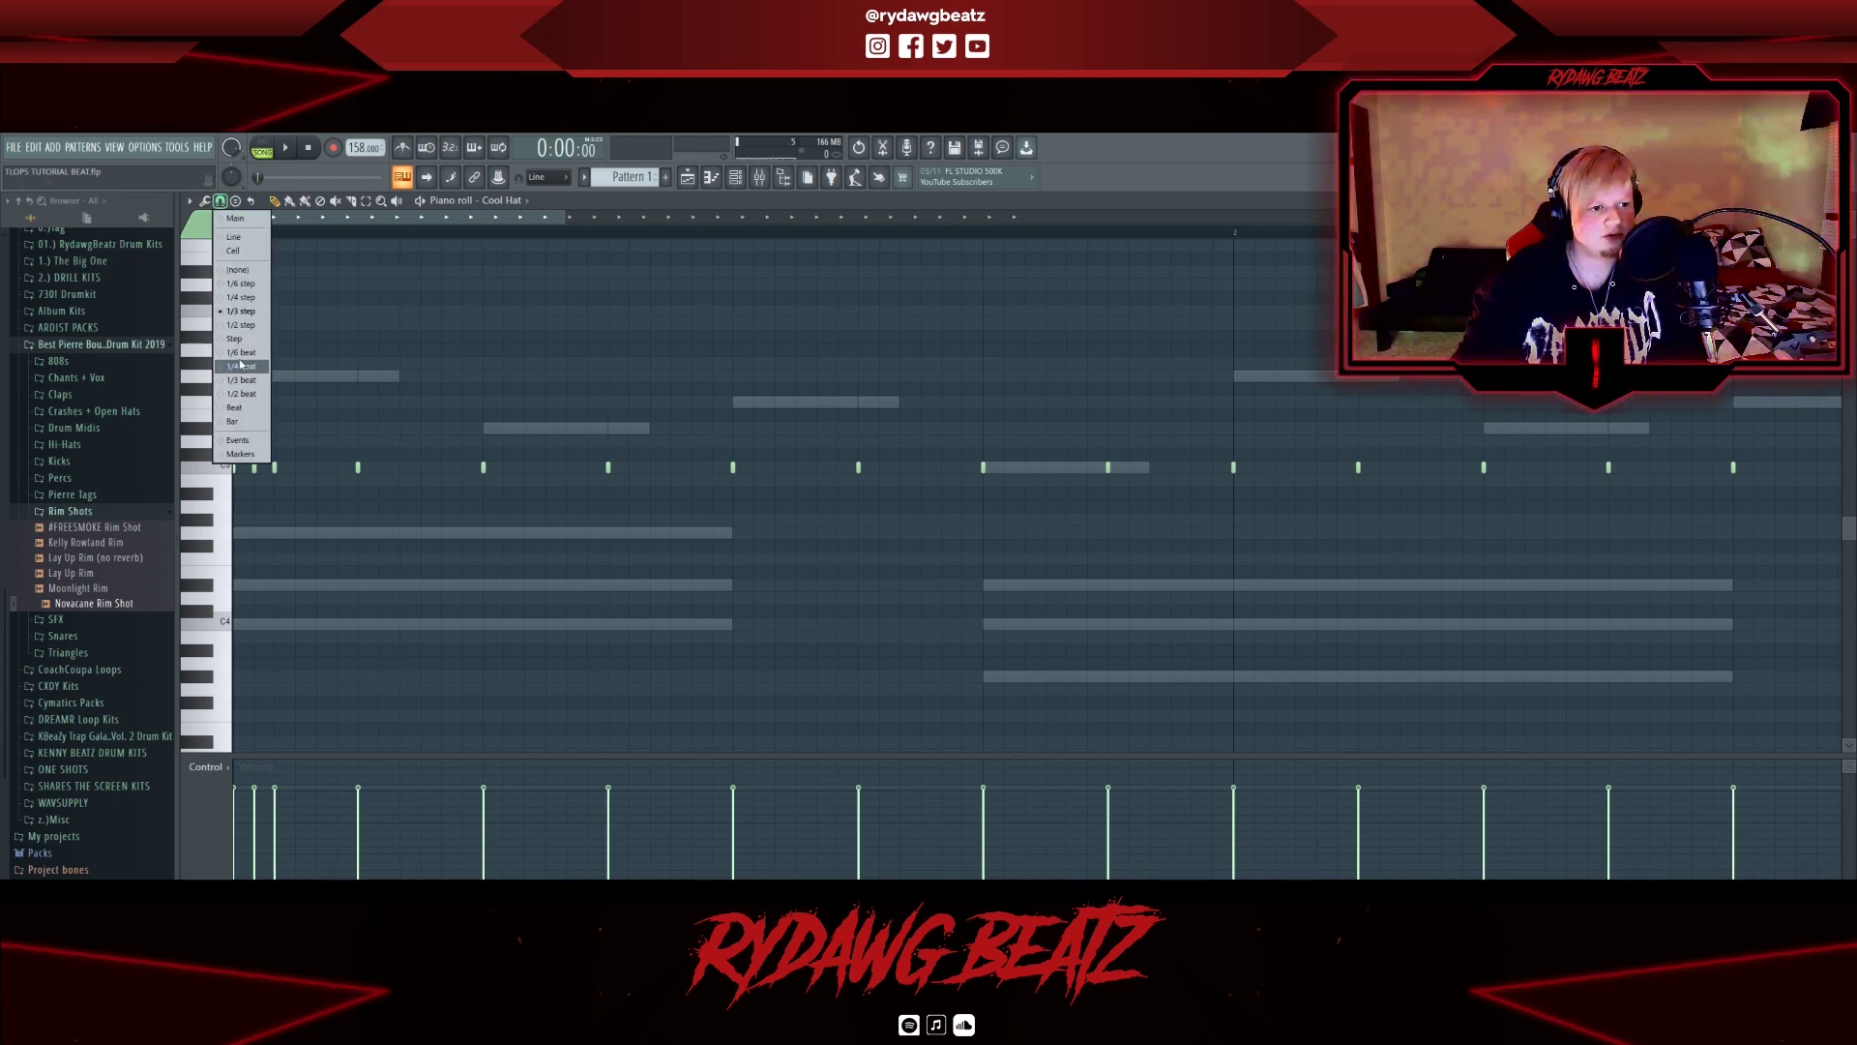
right_click(495, 361)
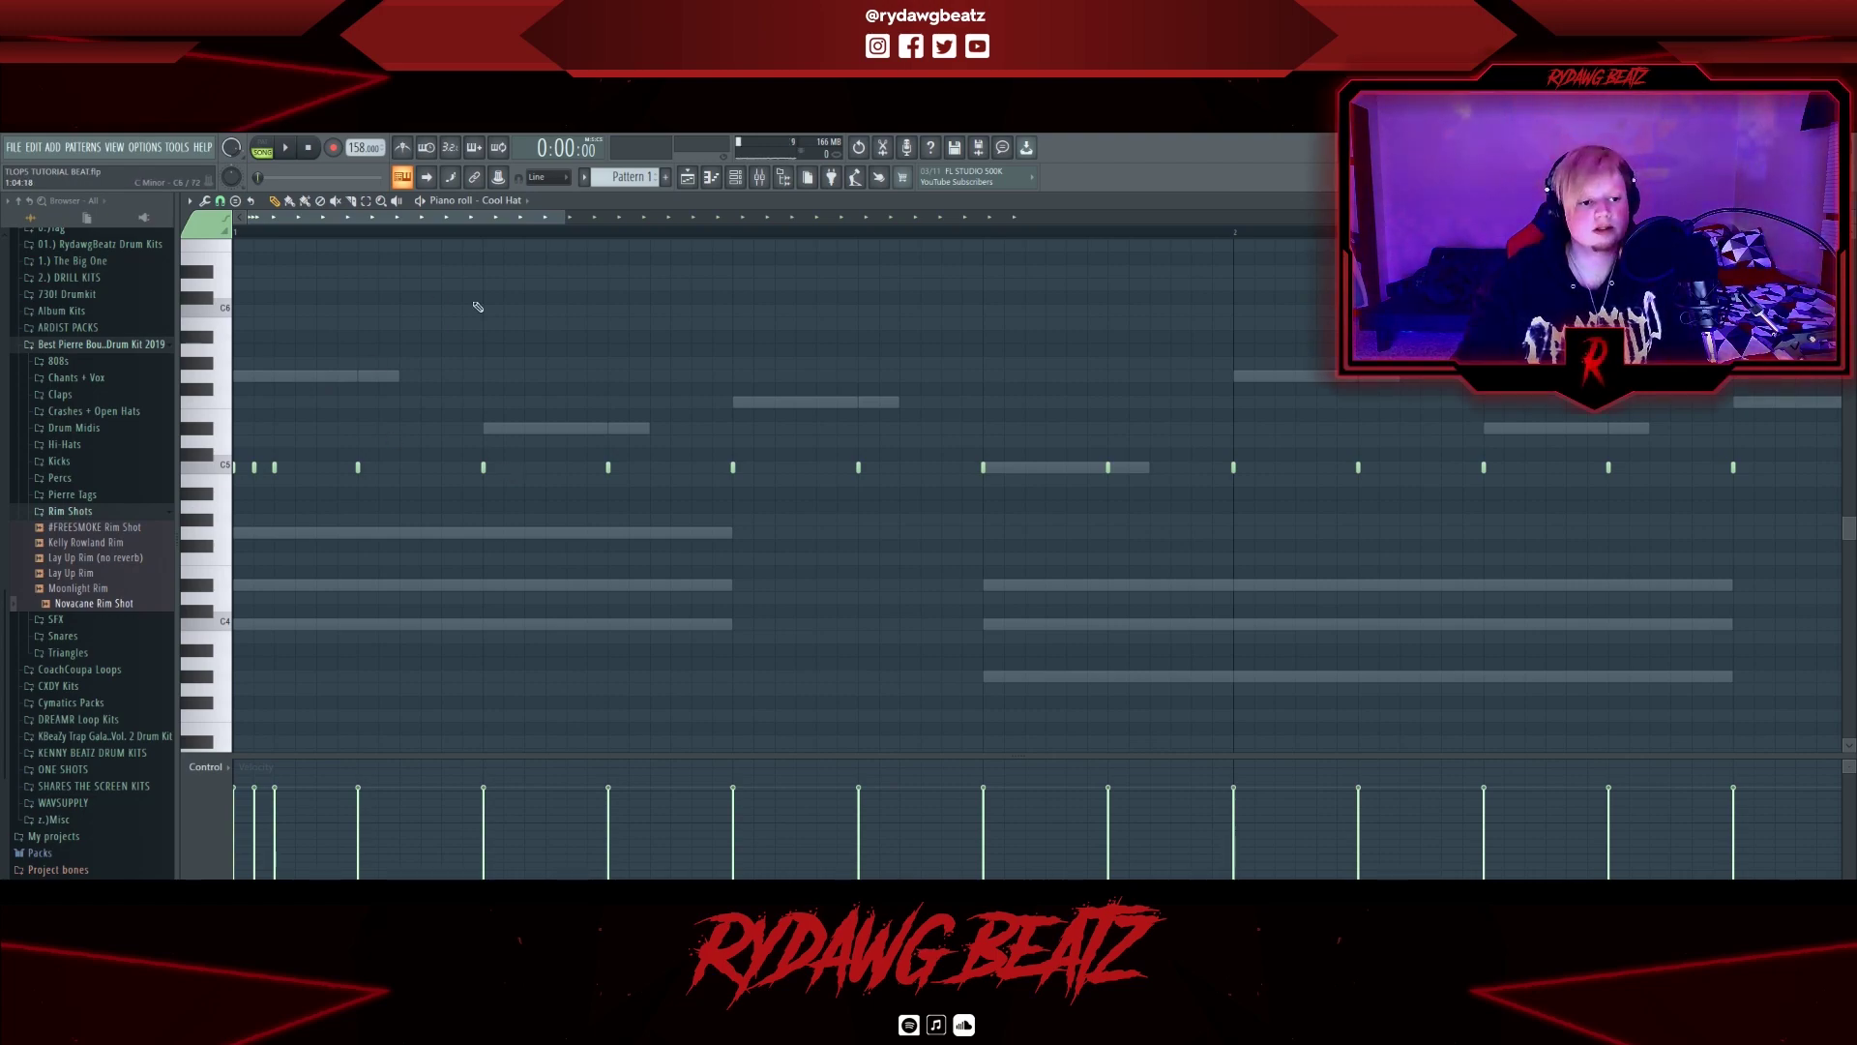
key("space")
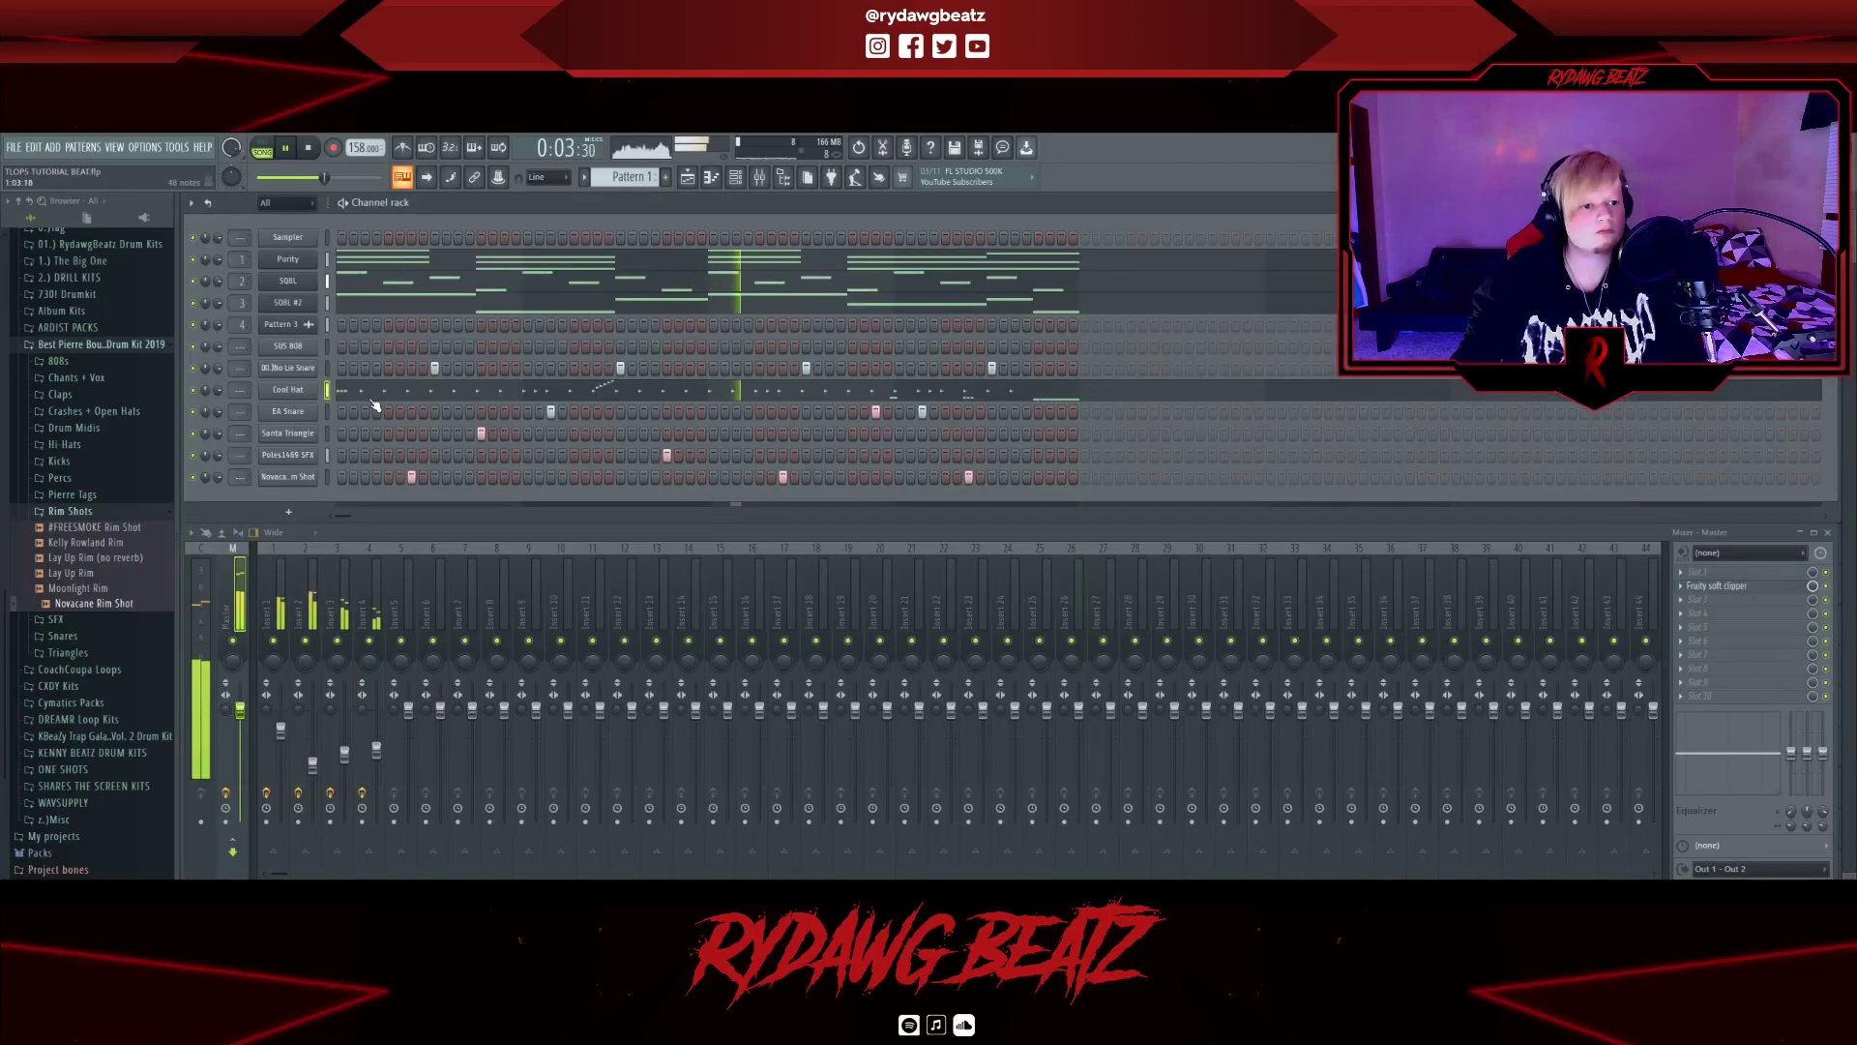
Open the SUS 808 channel's piano roll, bring the C5 octave into view and play the pattern.
right_click(299, 345)
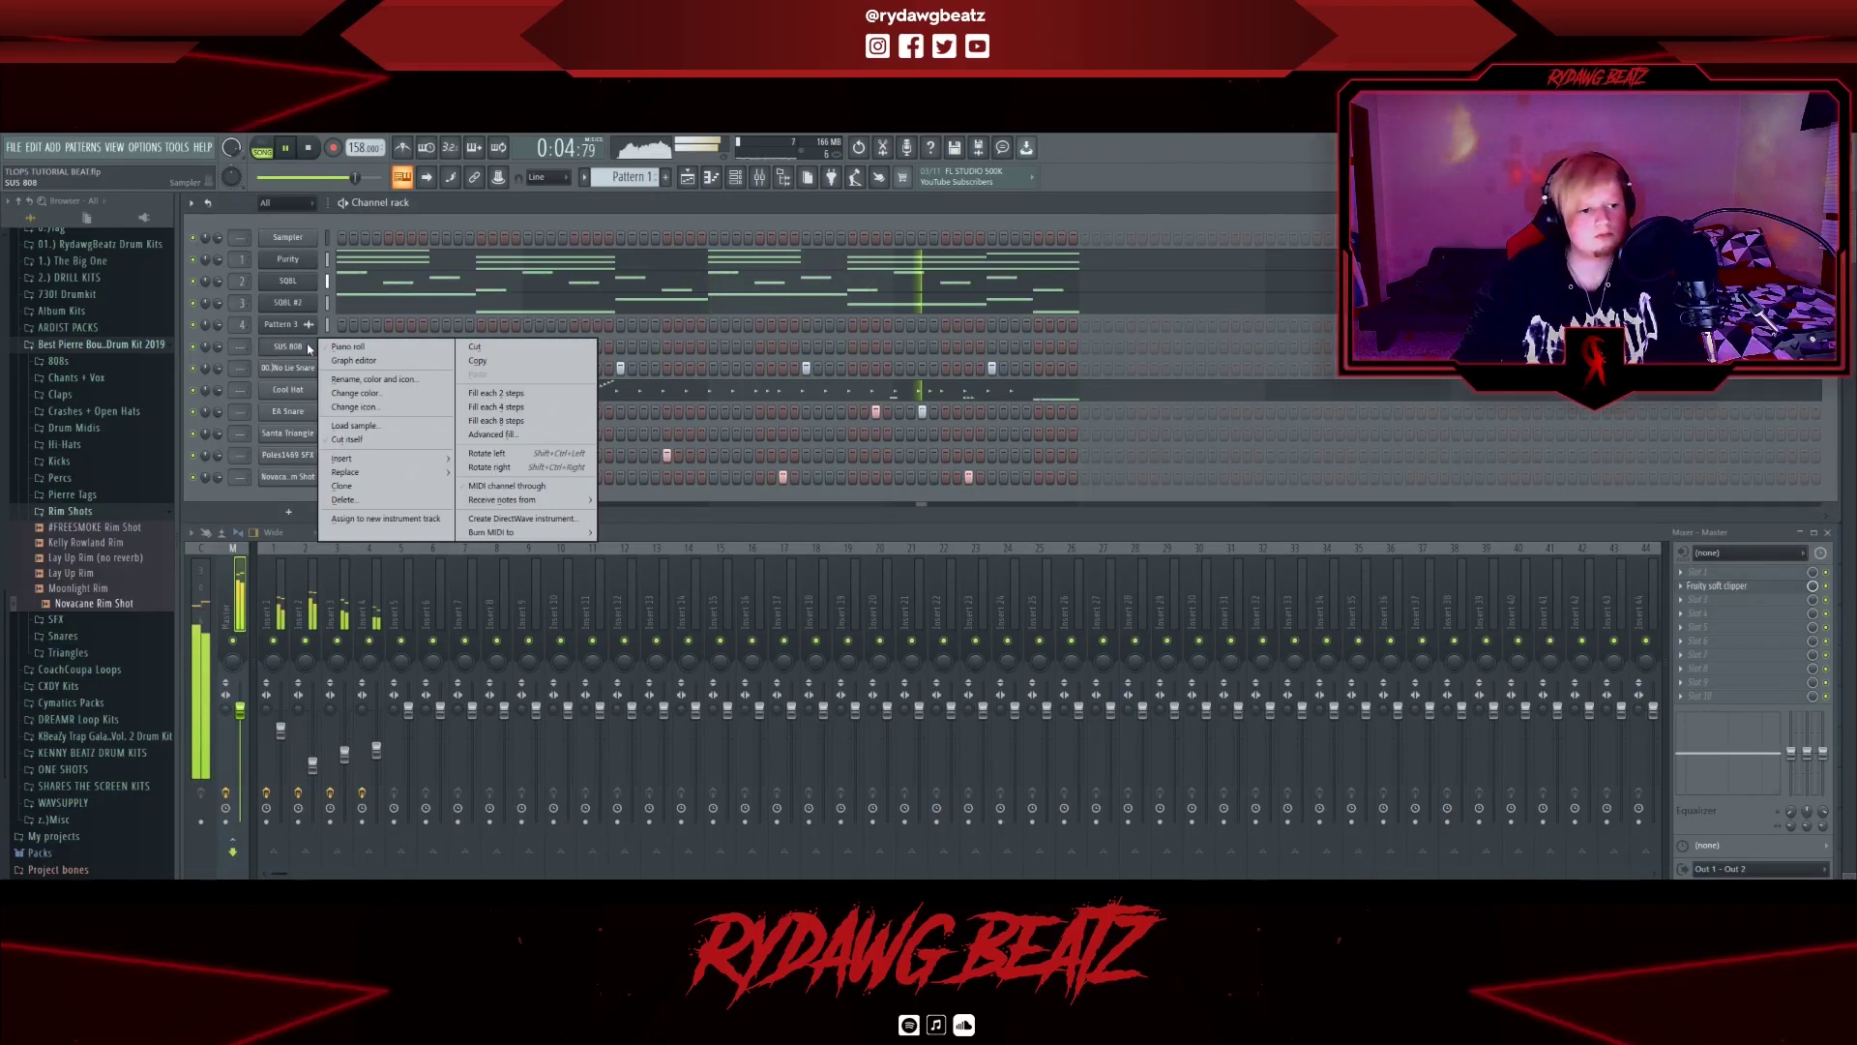
left_click(350, 347)
scroll(290, 445, "down", 2)
key("space")
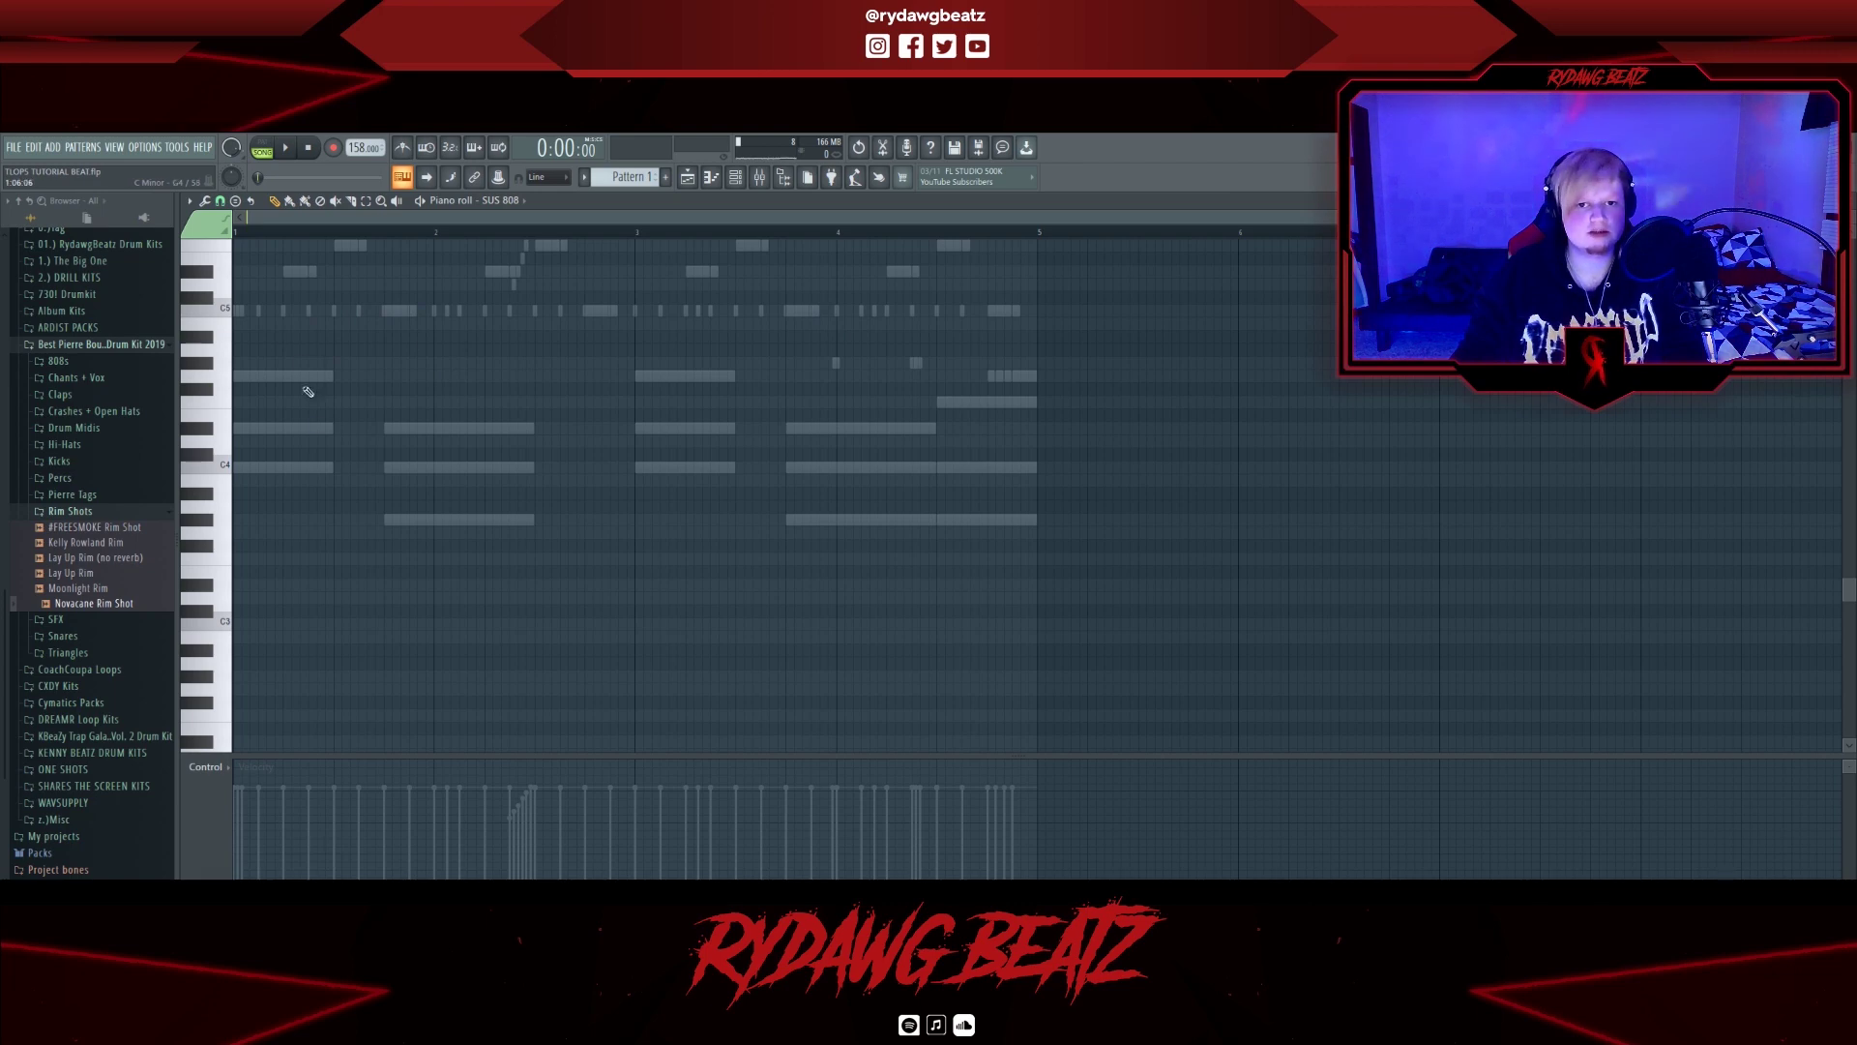
scroll(309, 539, "up", 4)
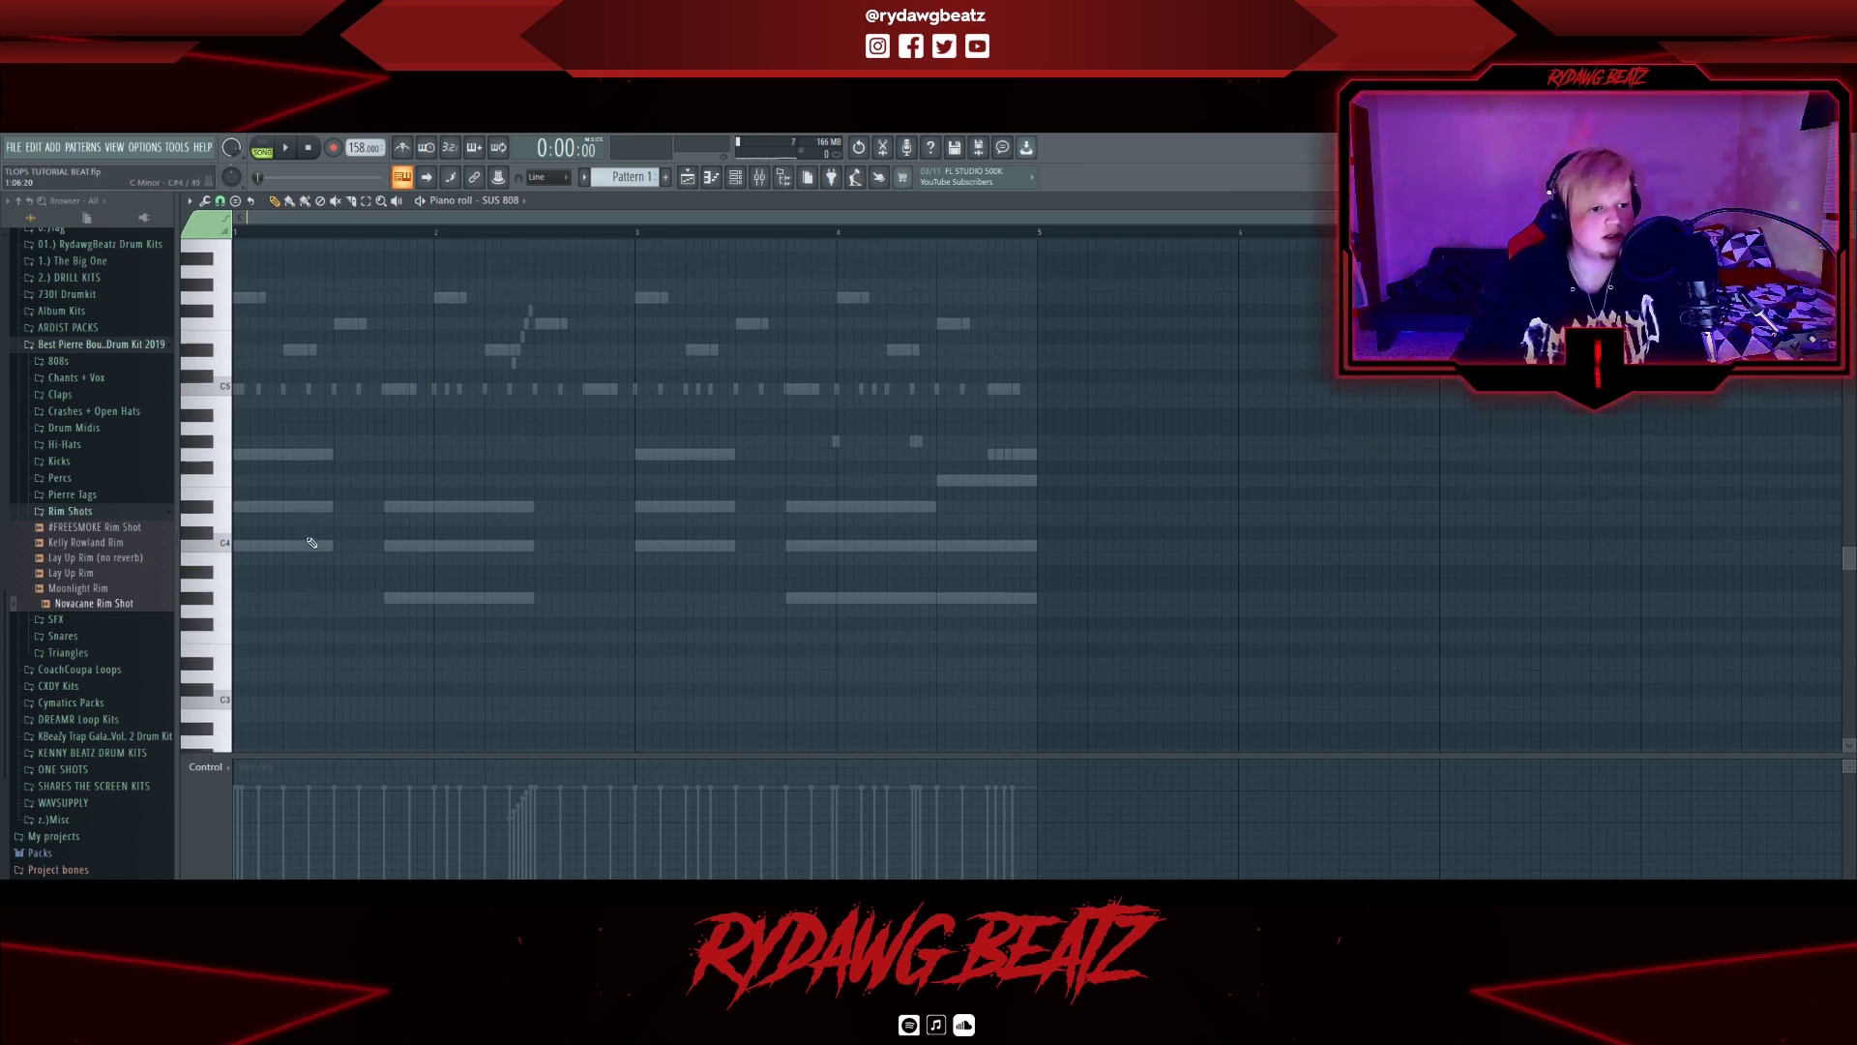
key("space")
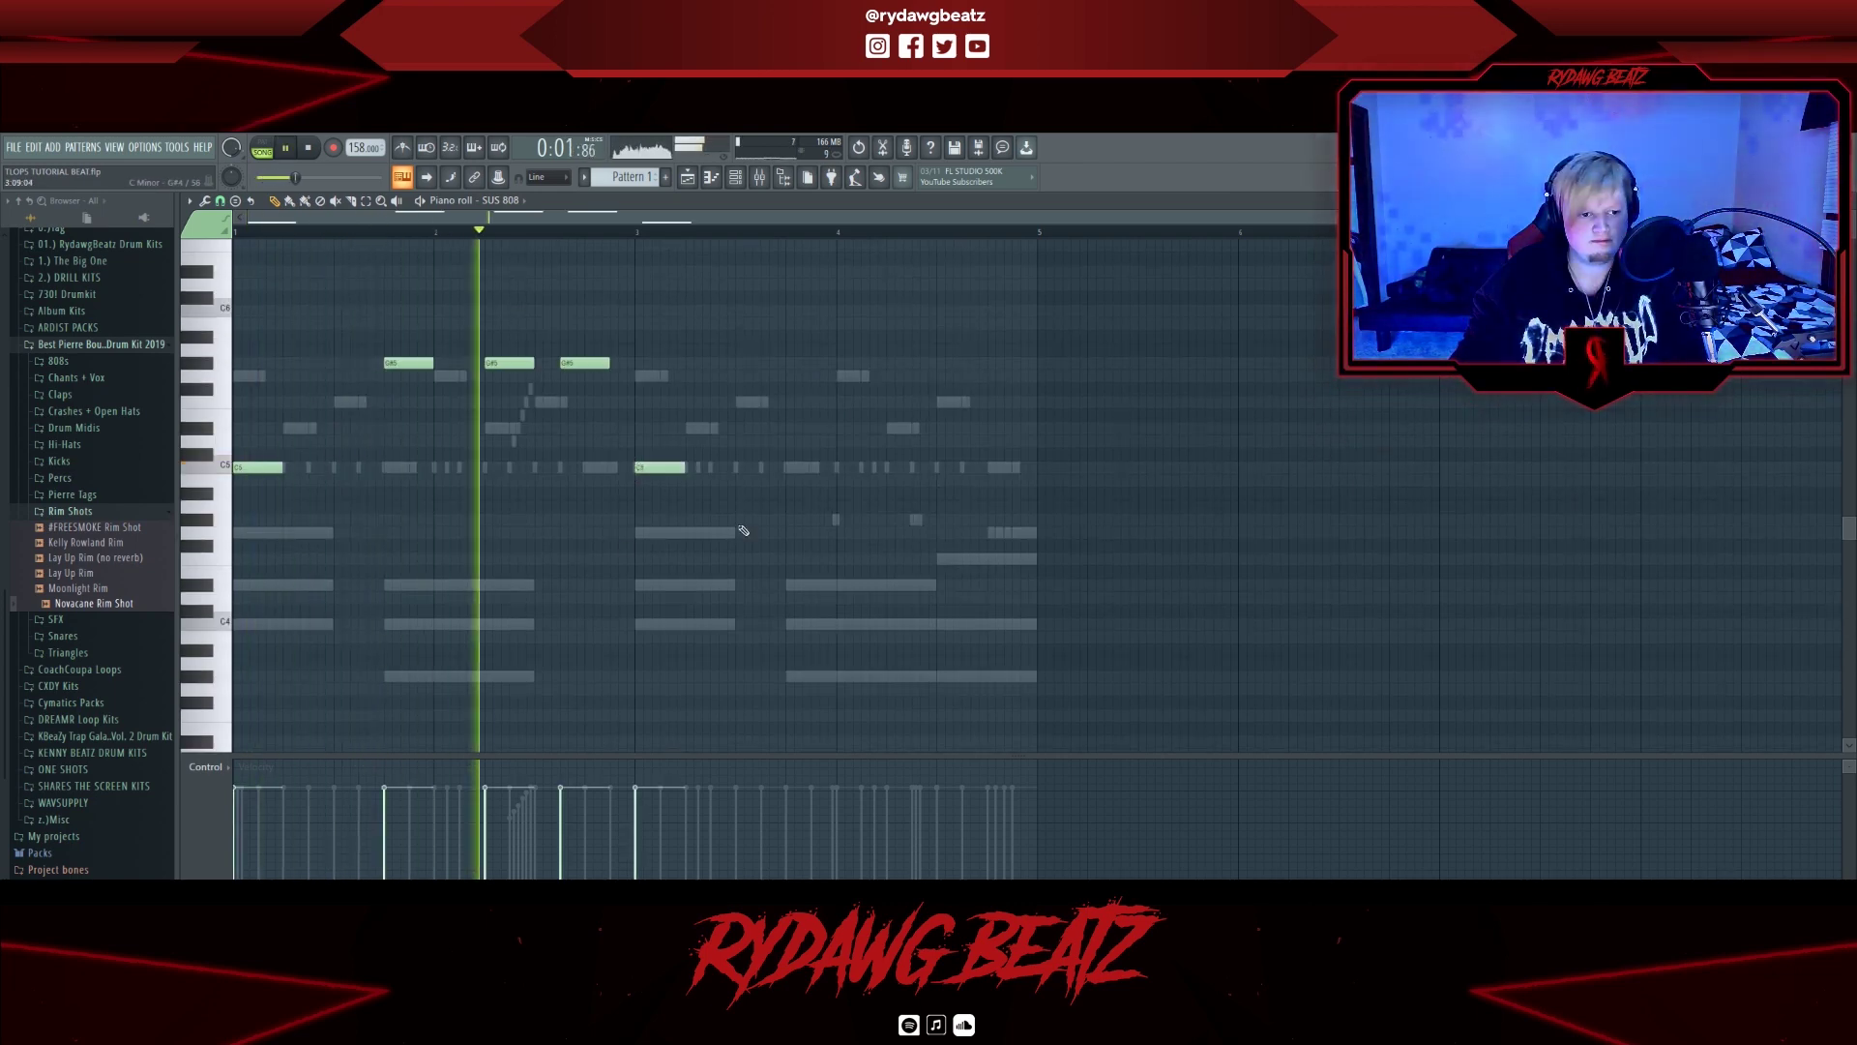
Add 808 notes on C5 in the third bar and on G#5 near the end of that bar.
left_click(735, 468)
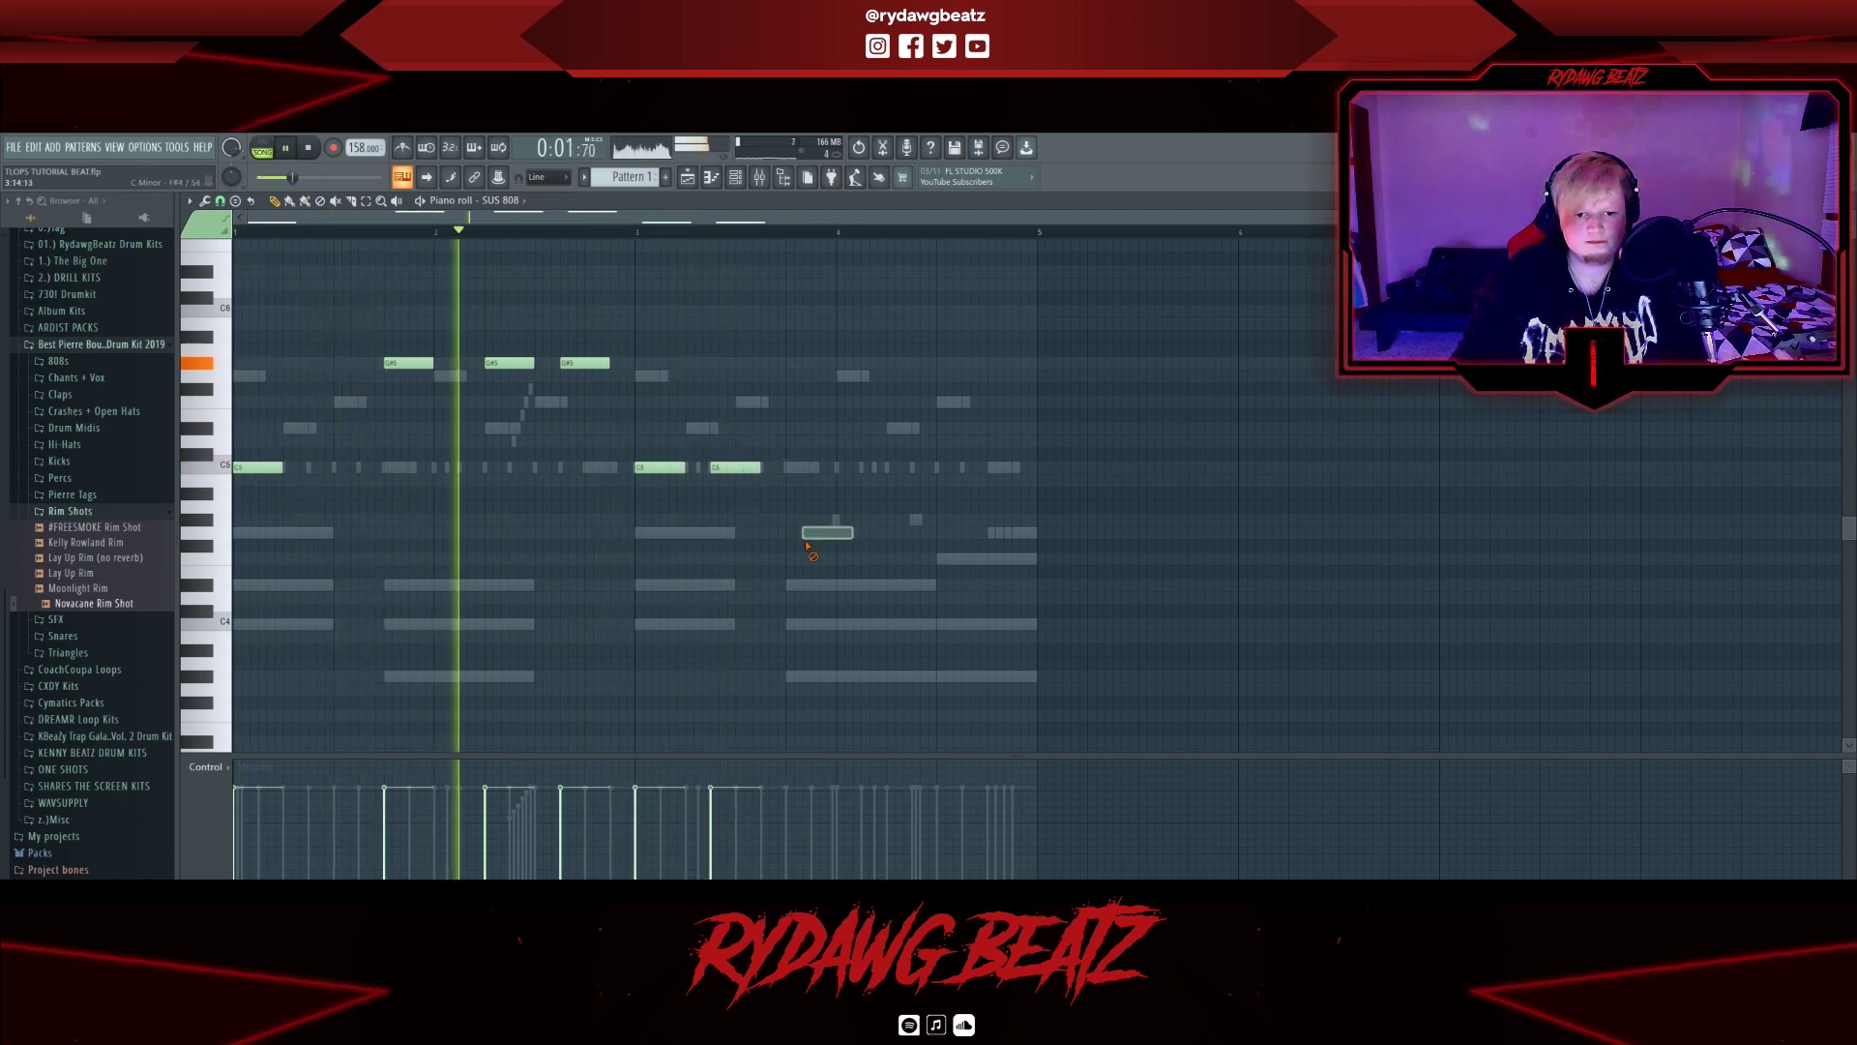
scroll(830, 553, "up", 5)
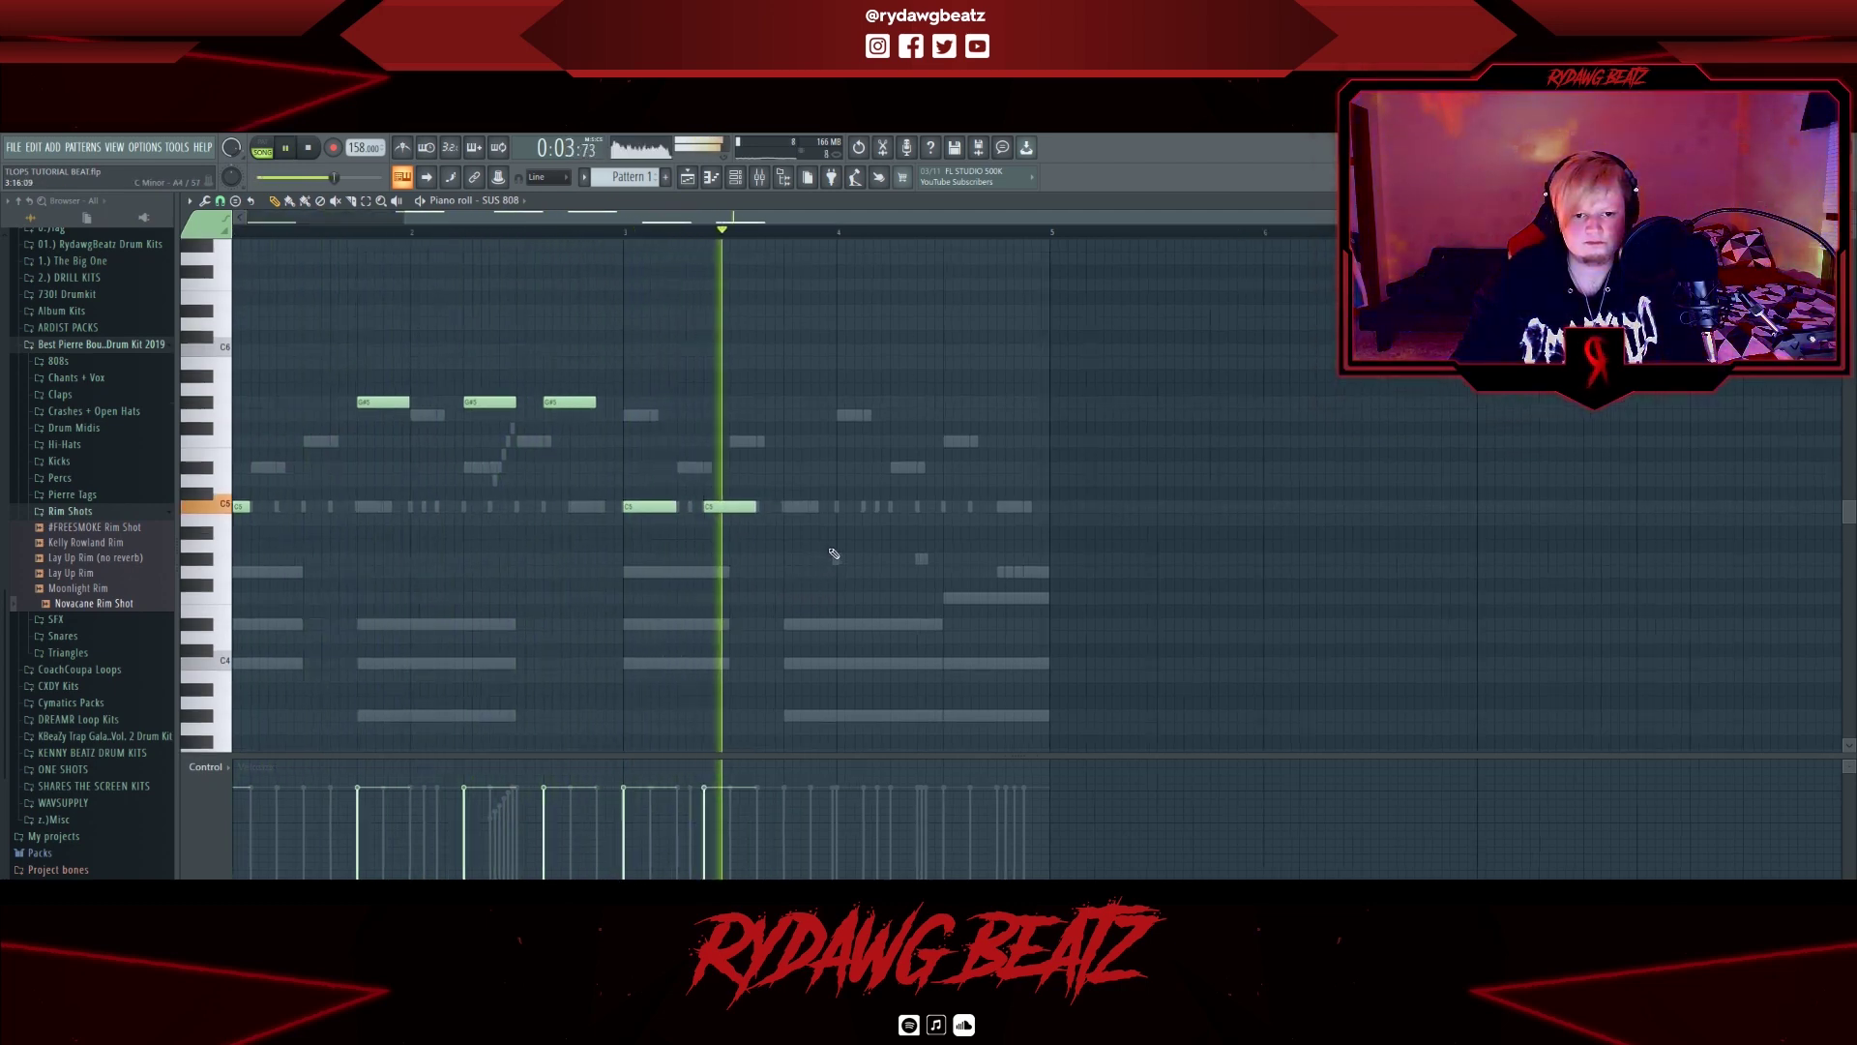
key("space")
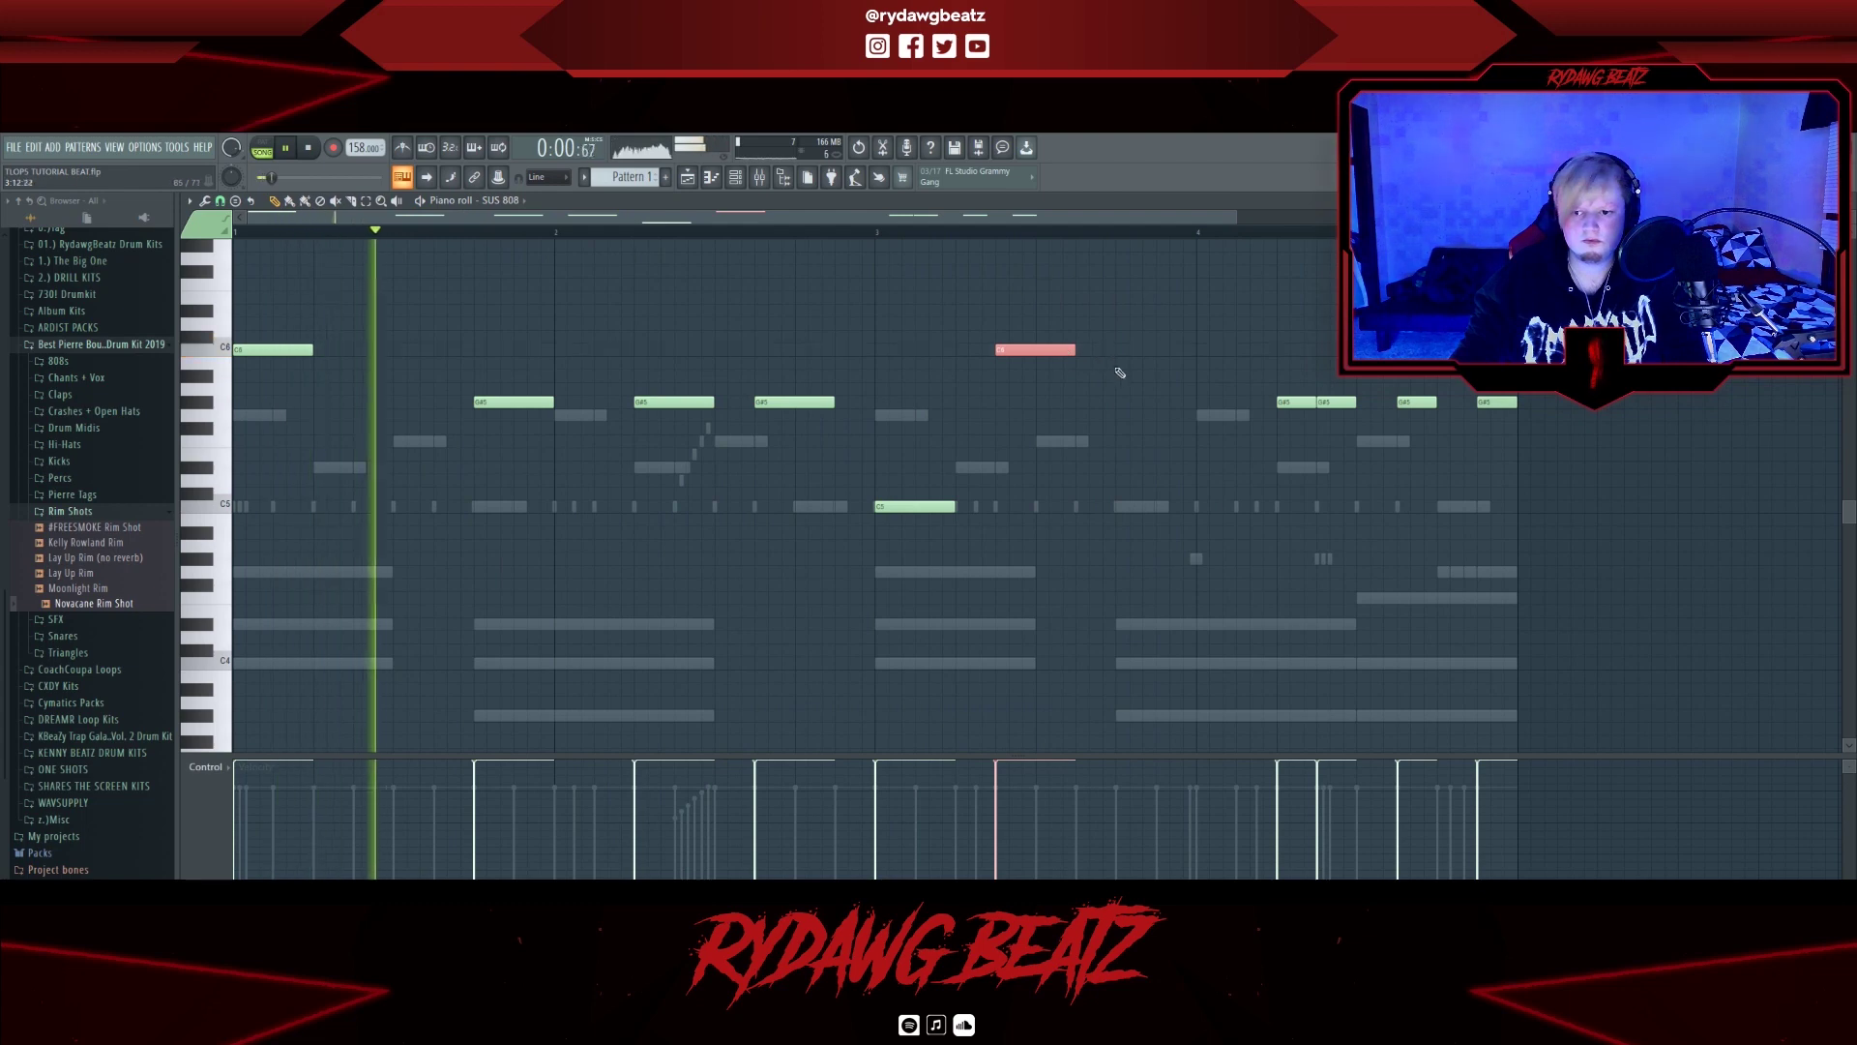
mouse_move(1159, 392)
left_mouse_down()
mouse_move(1145, 401)
mouse_move(1162, 412)
mouse_move(1152, 393)
left_mouse_up()
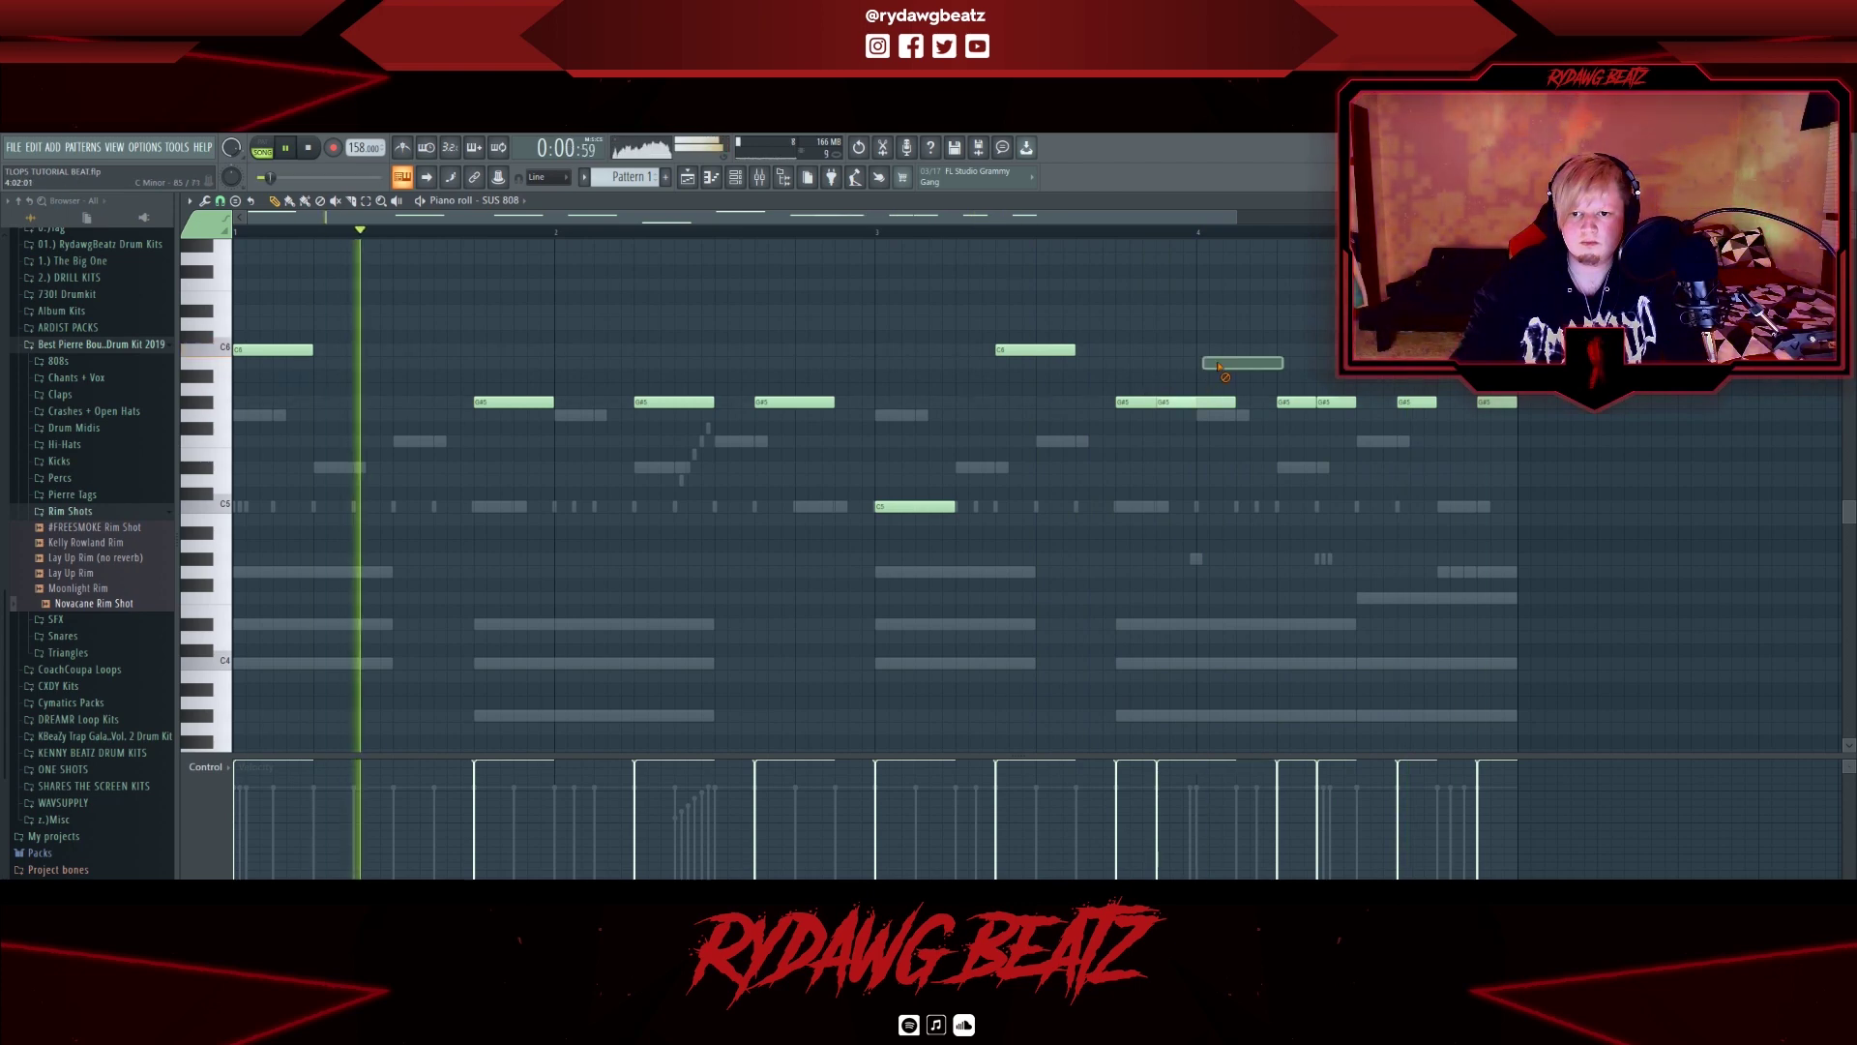
Apply Quick Legato to the 808 notes, then lower the first note an octave to C5 and clear the selection.
key("ctrl+l")
left_click(605, 309)
right_click(605, 309)
left_click_drag(511, 305, 448, 366)
key("ctrl+Down")
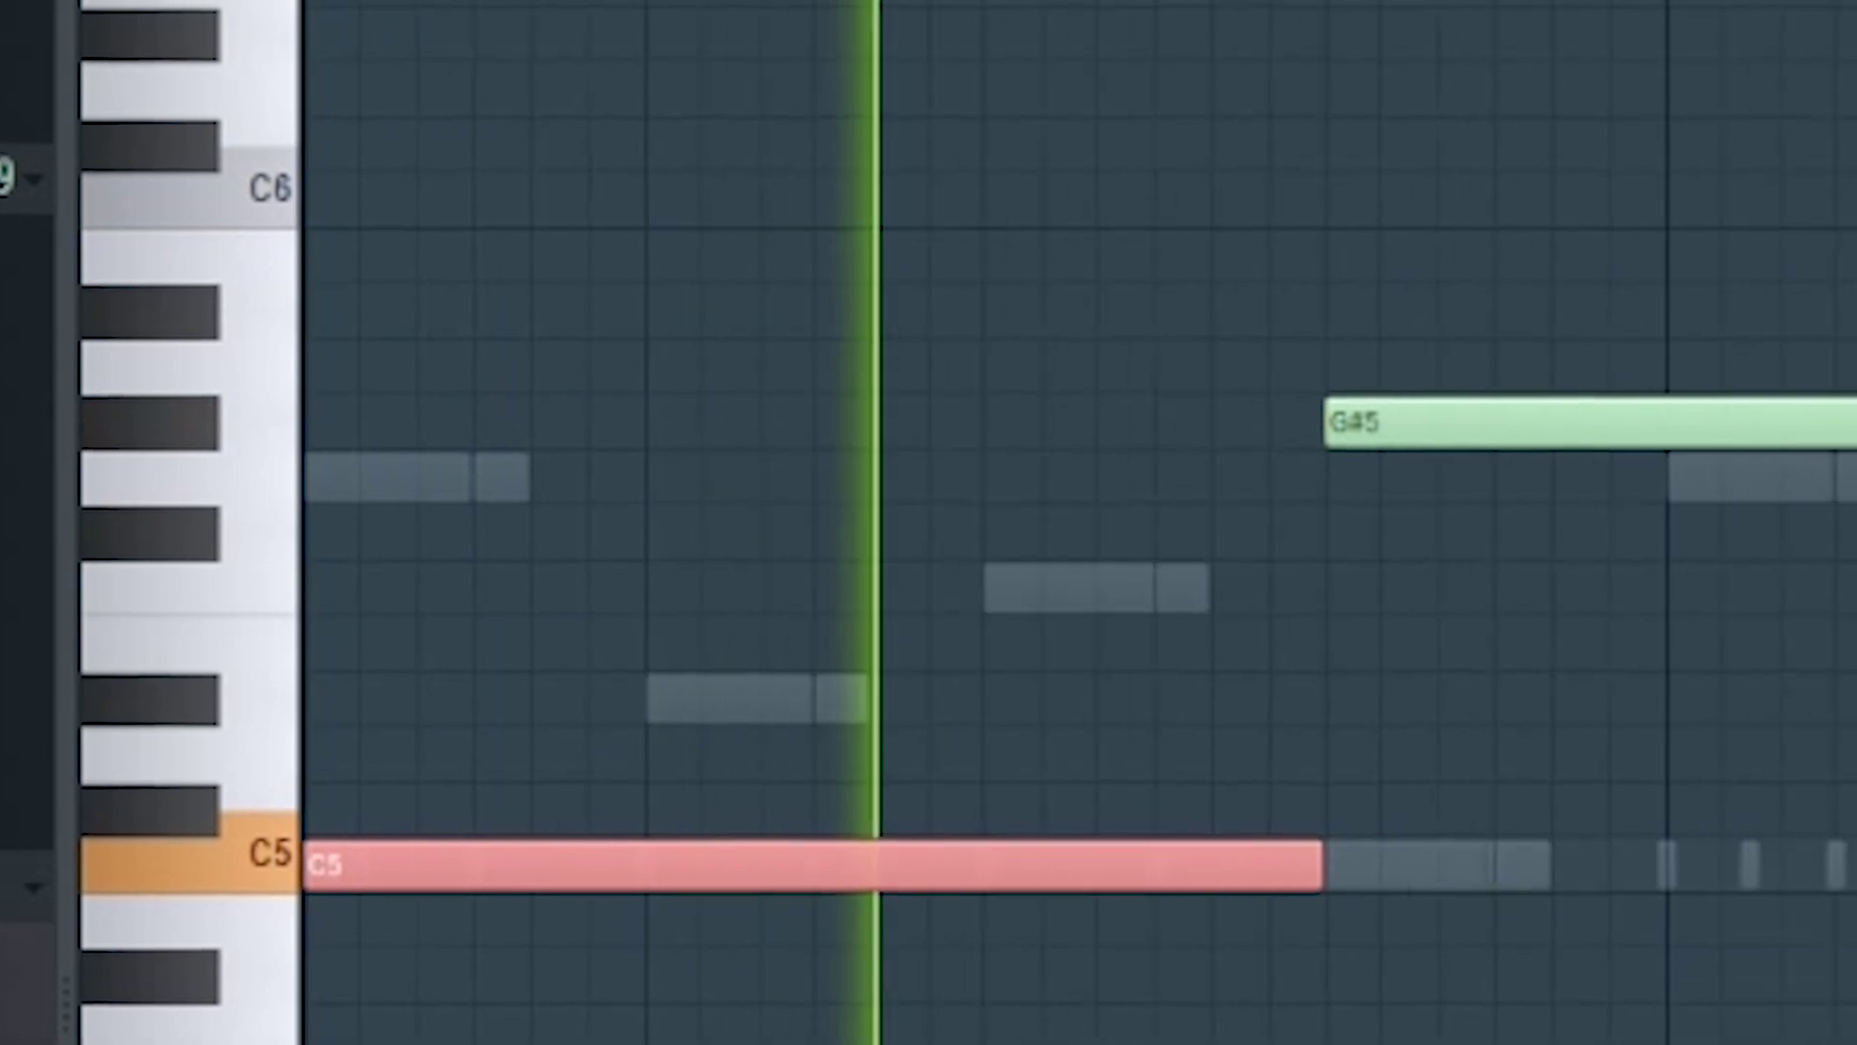
key("ctrl+d")
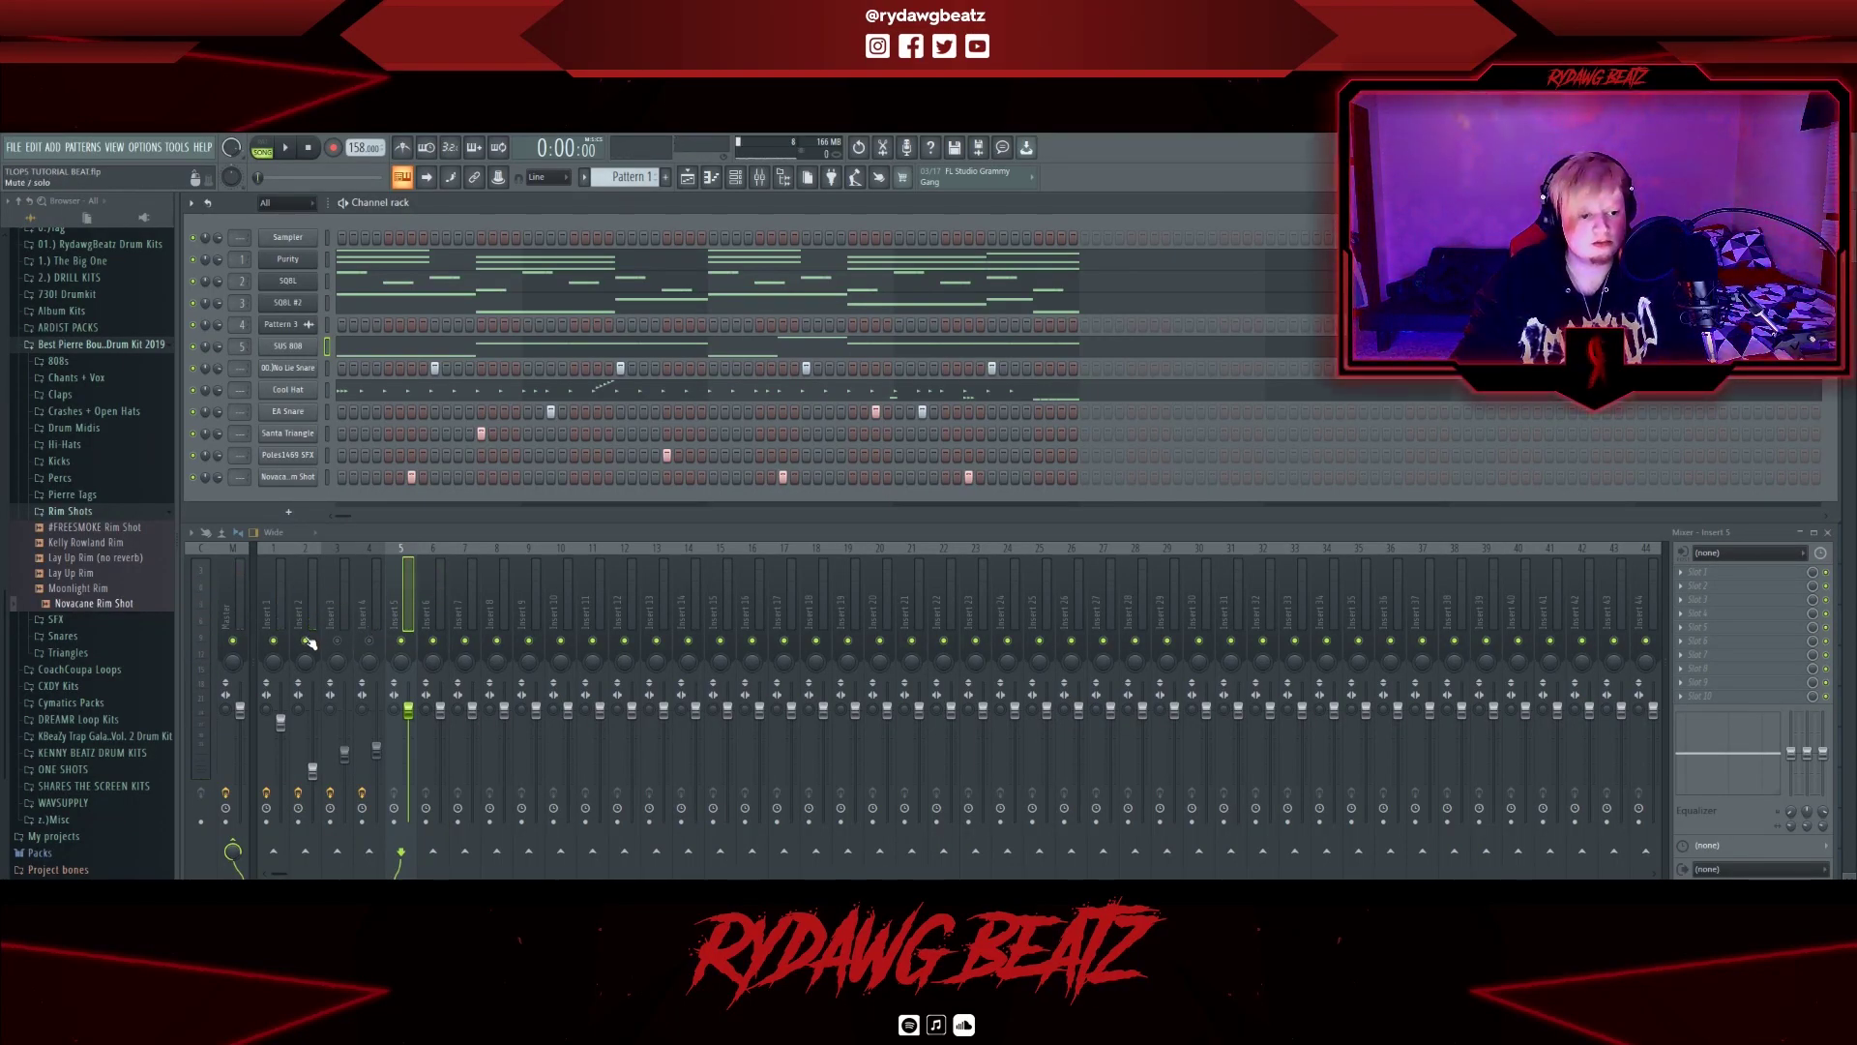
Audition the beat and the SUS 808 sample, and examine the sample's precomputed effects options.
key("space")
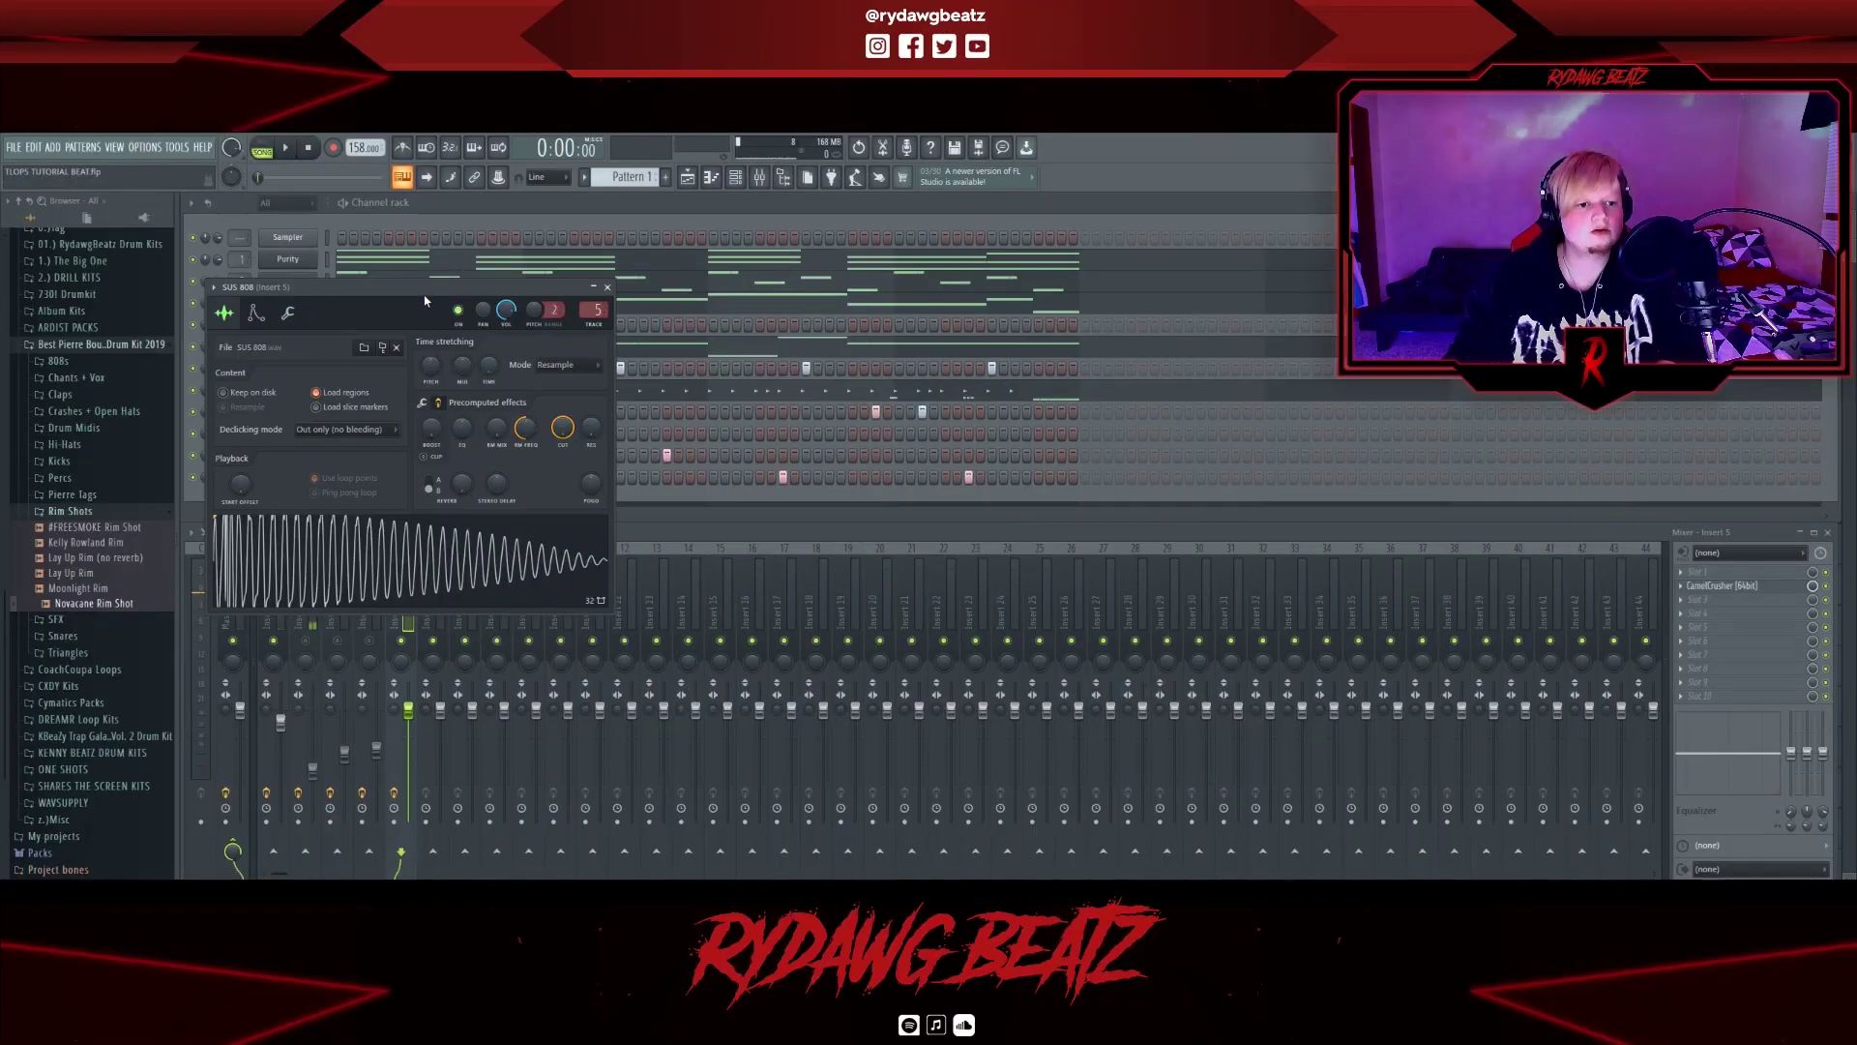
left_click_drag(418, 293, 1234, 325)
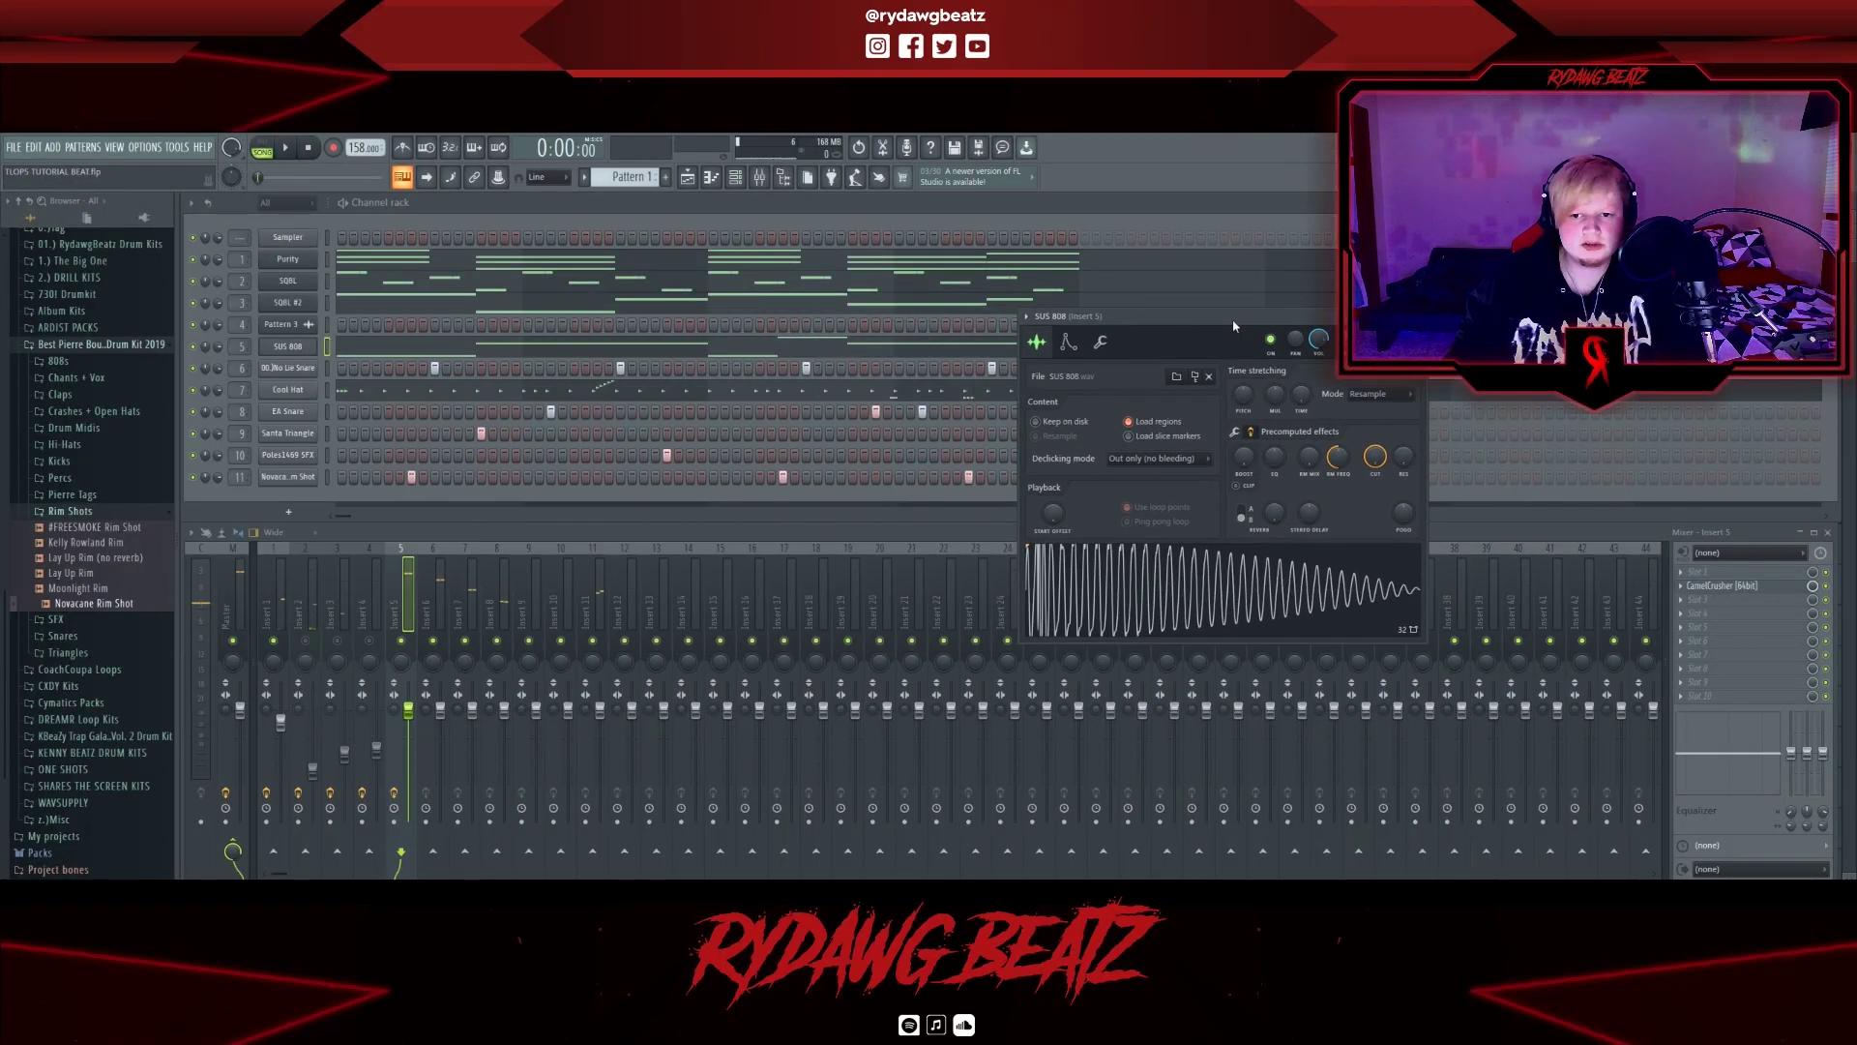
left_click(1139, 584)
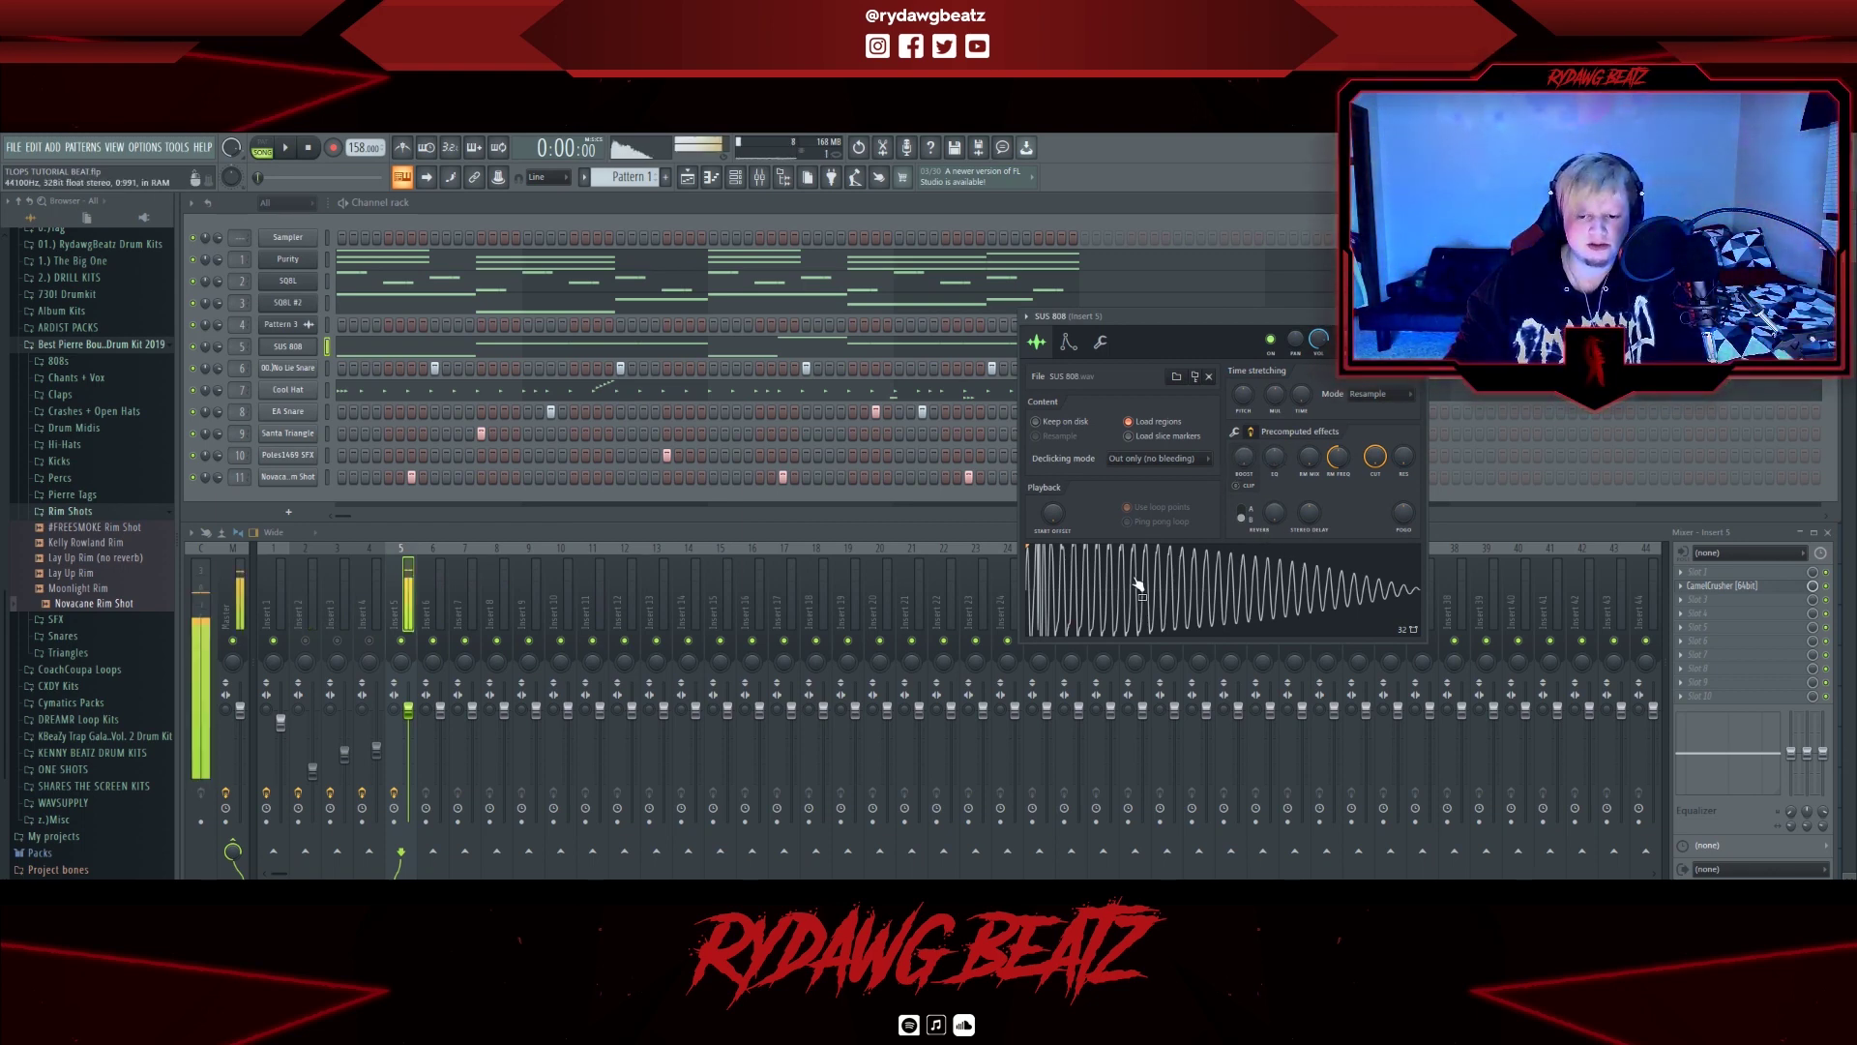
left_click(1239, 435)
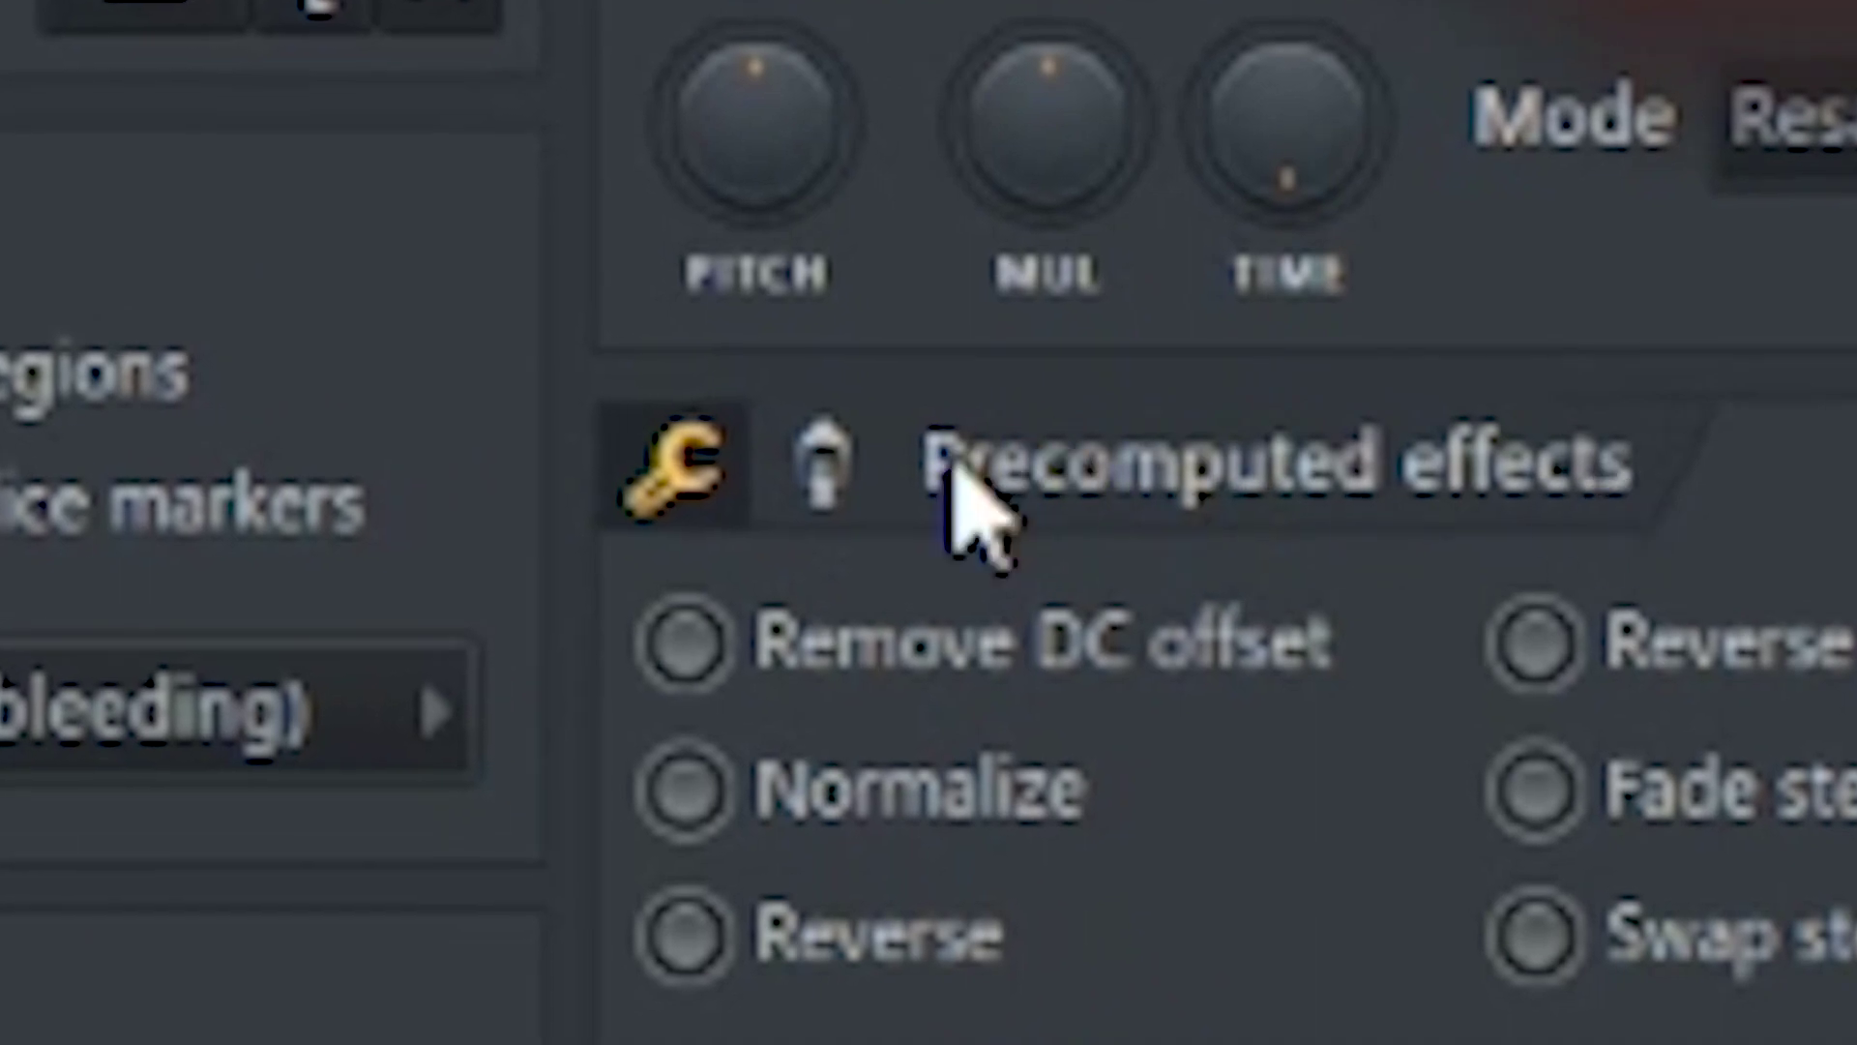
left_click(948, 447)
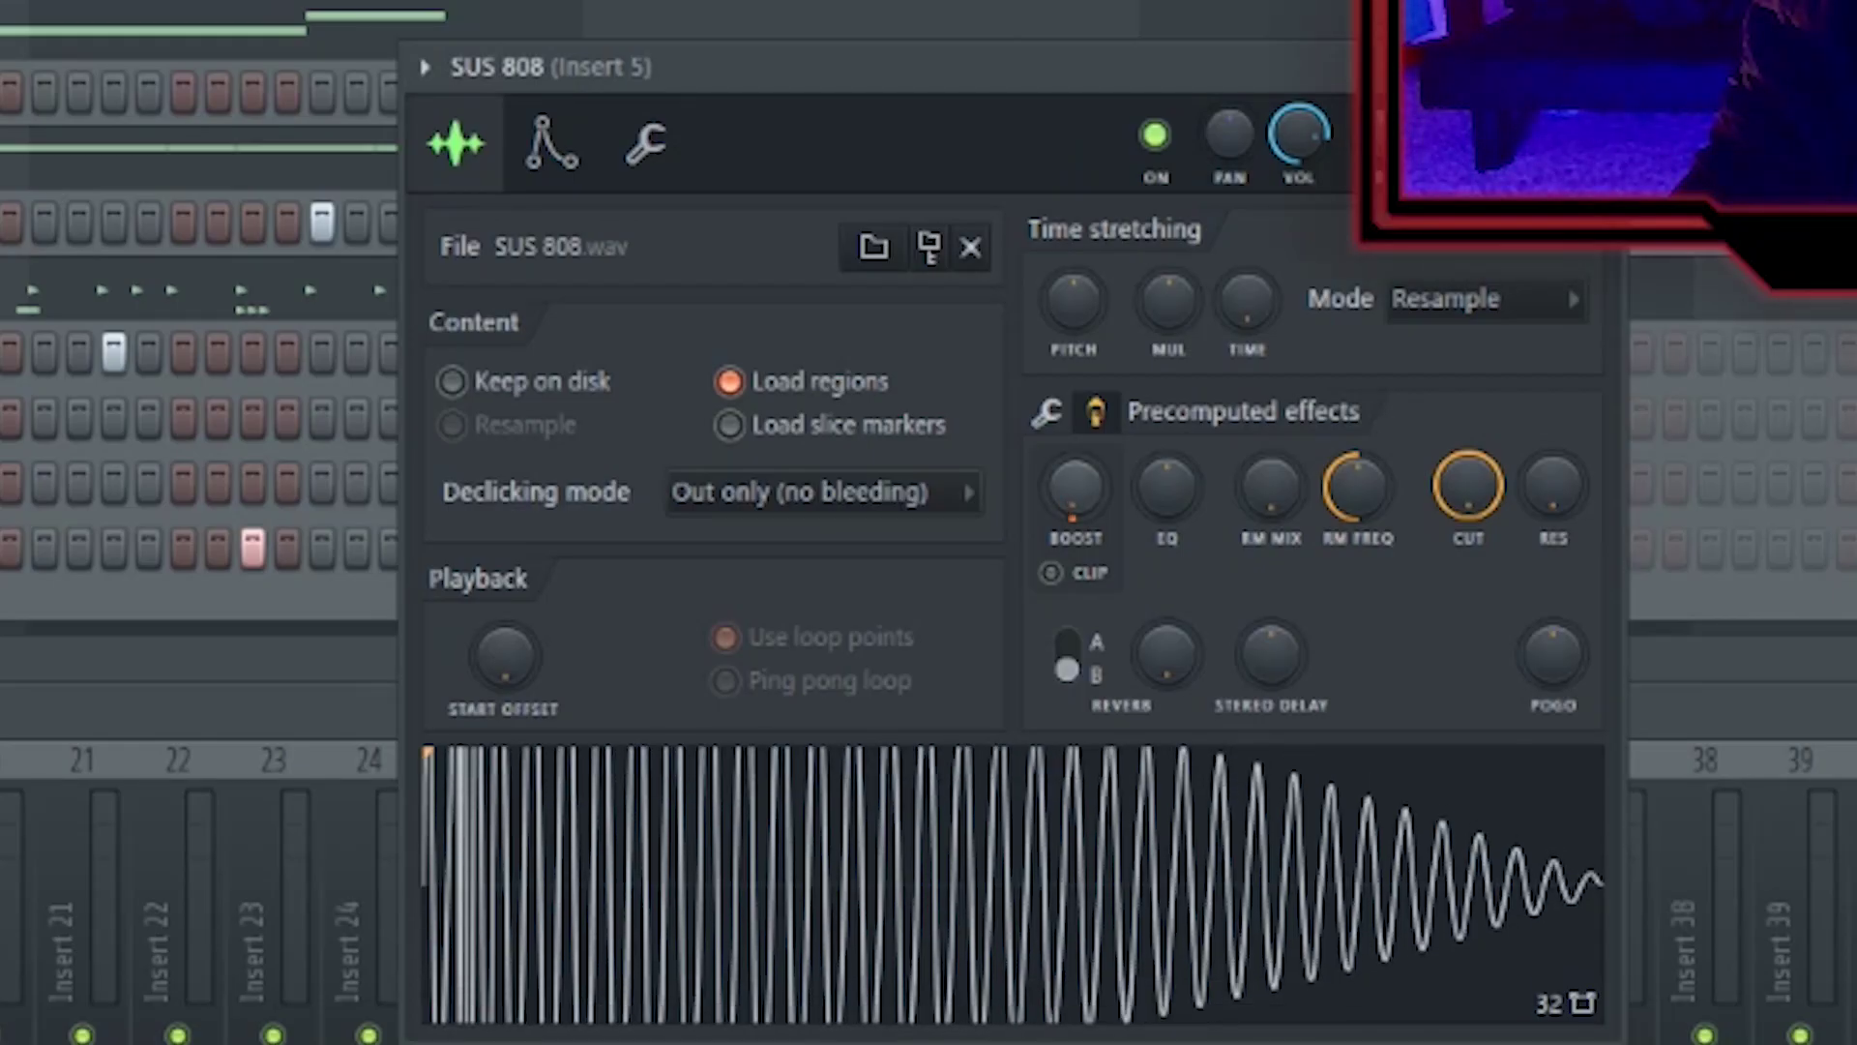
Try a precomputed boost of about 43% on the SUS 808 sample, then reset it and audition the sample.
left_click_drag(1075, 486, 1075, 348)
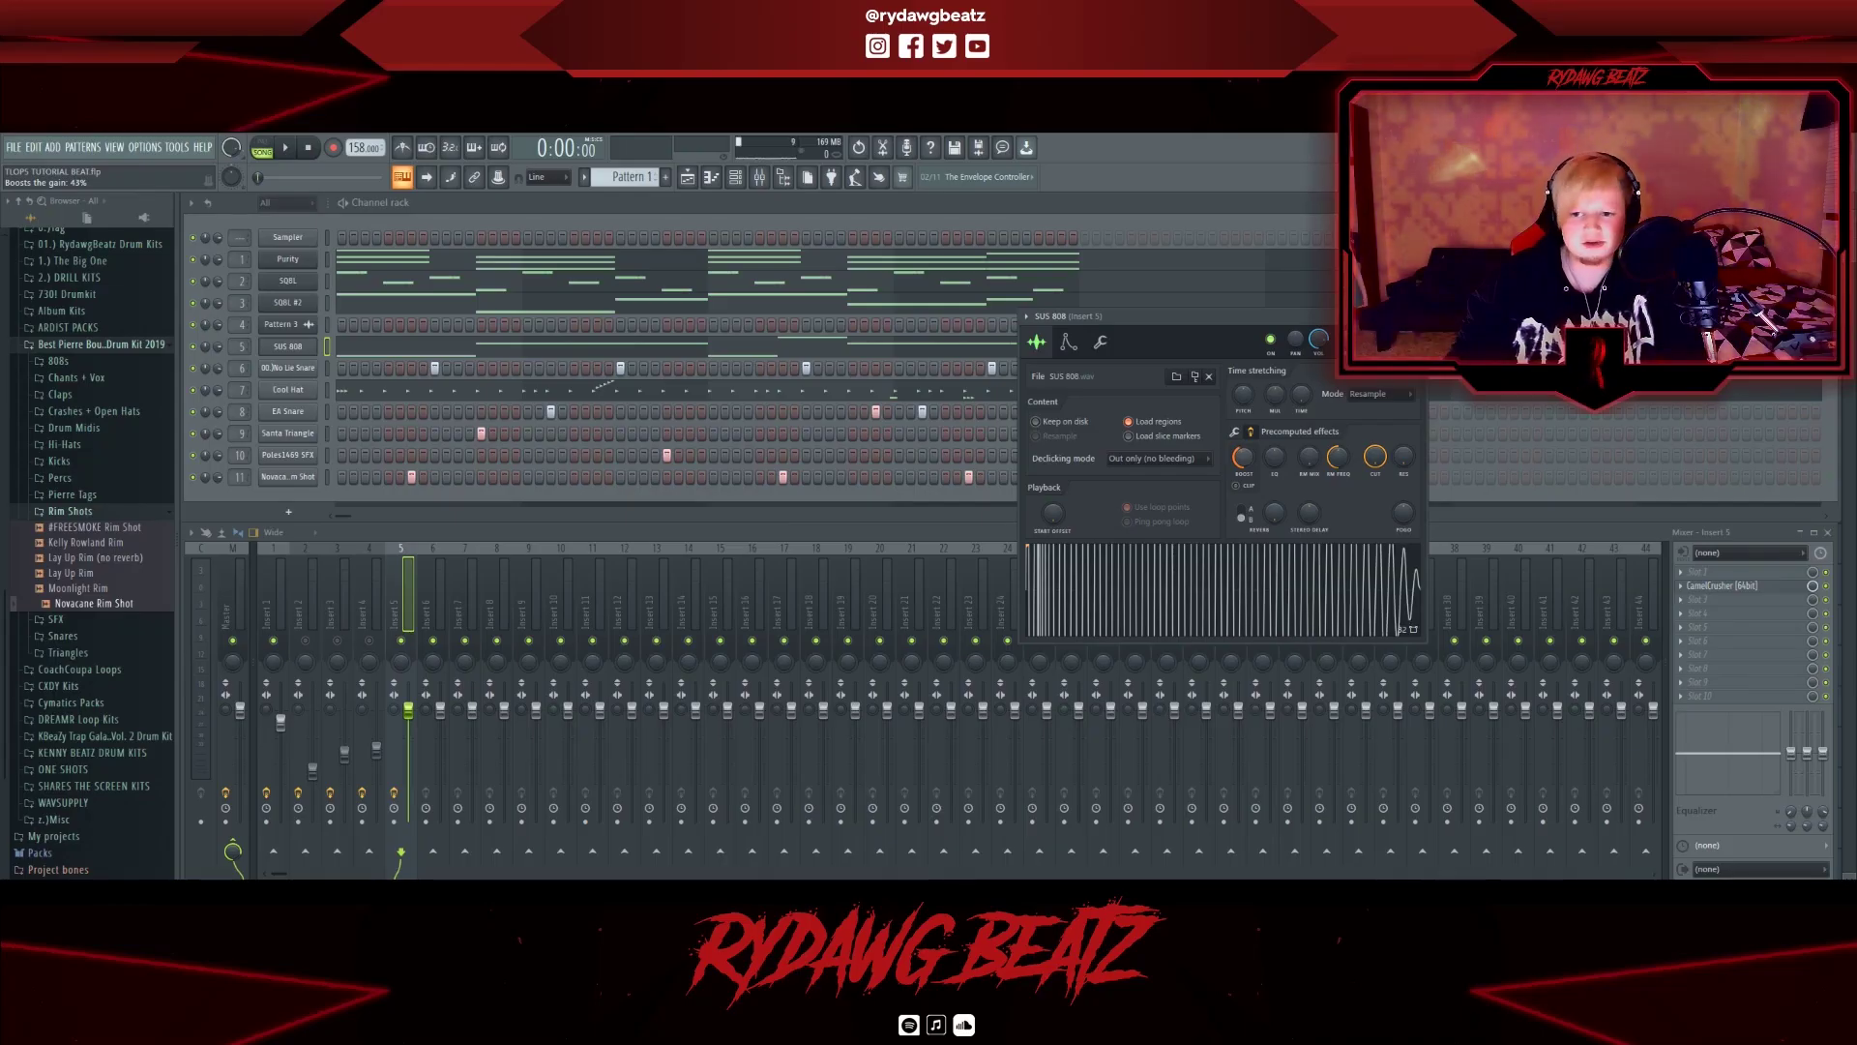
left_click_drag(1244, 456, 1244, 452)
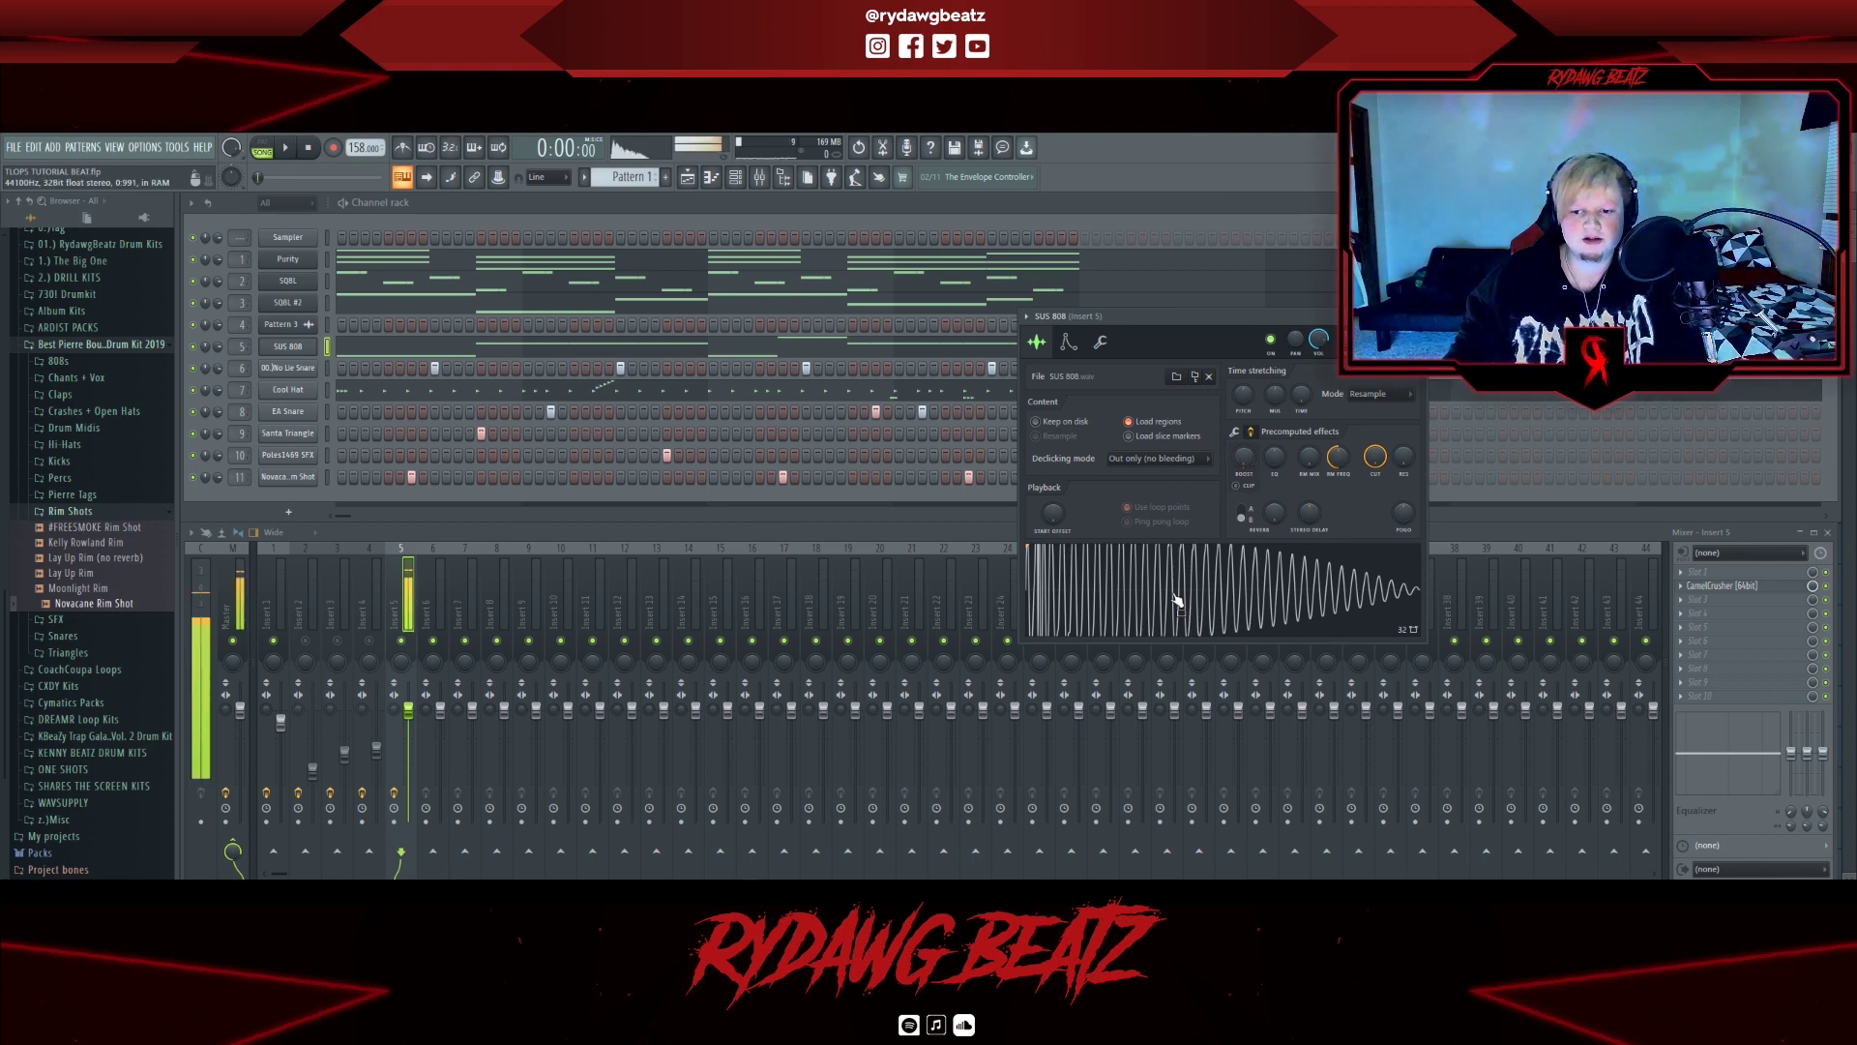
left_click(1225, 567)
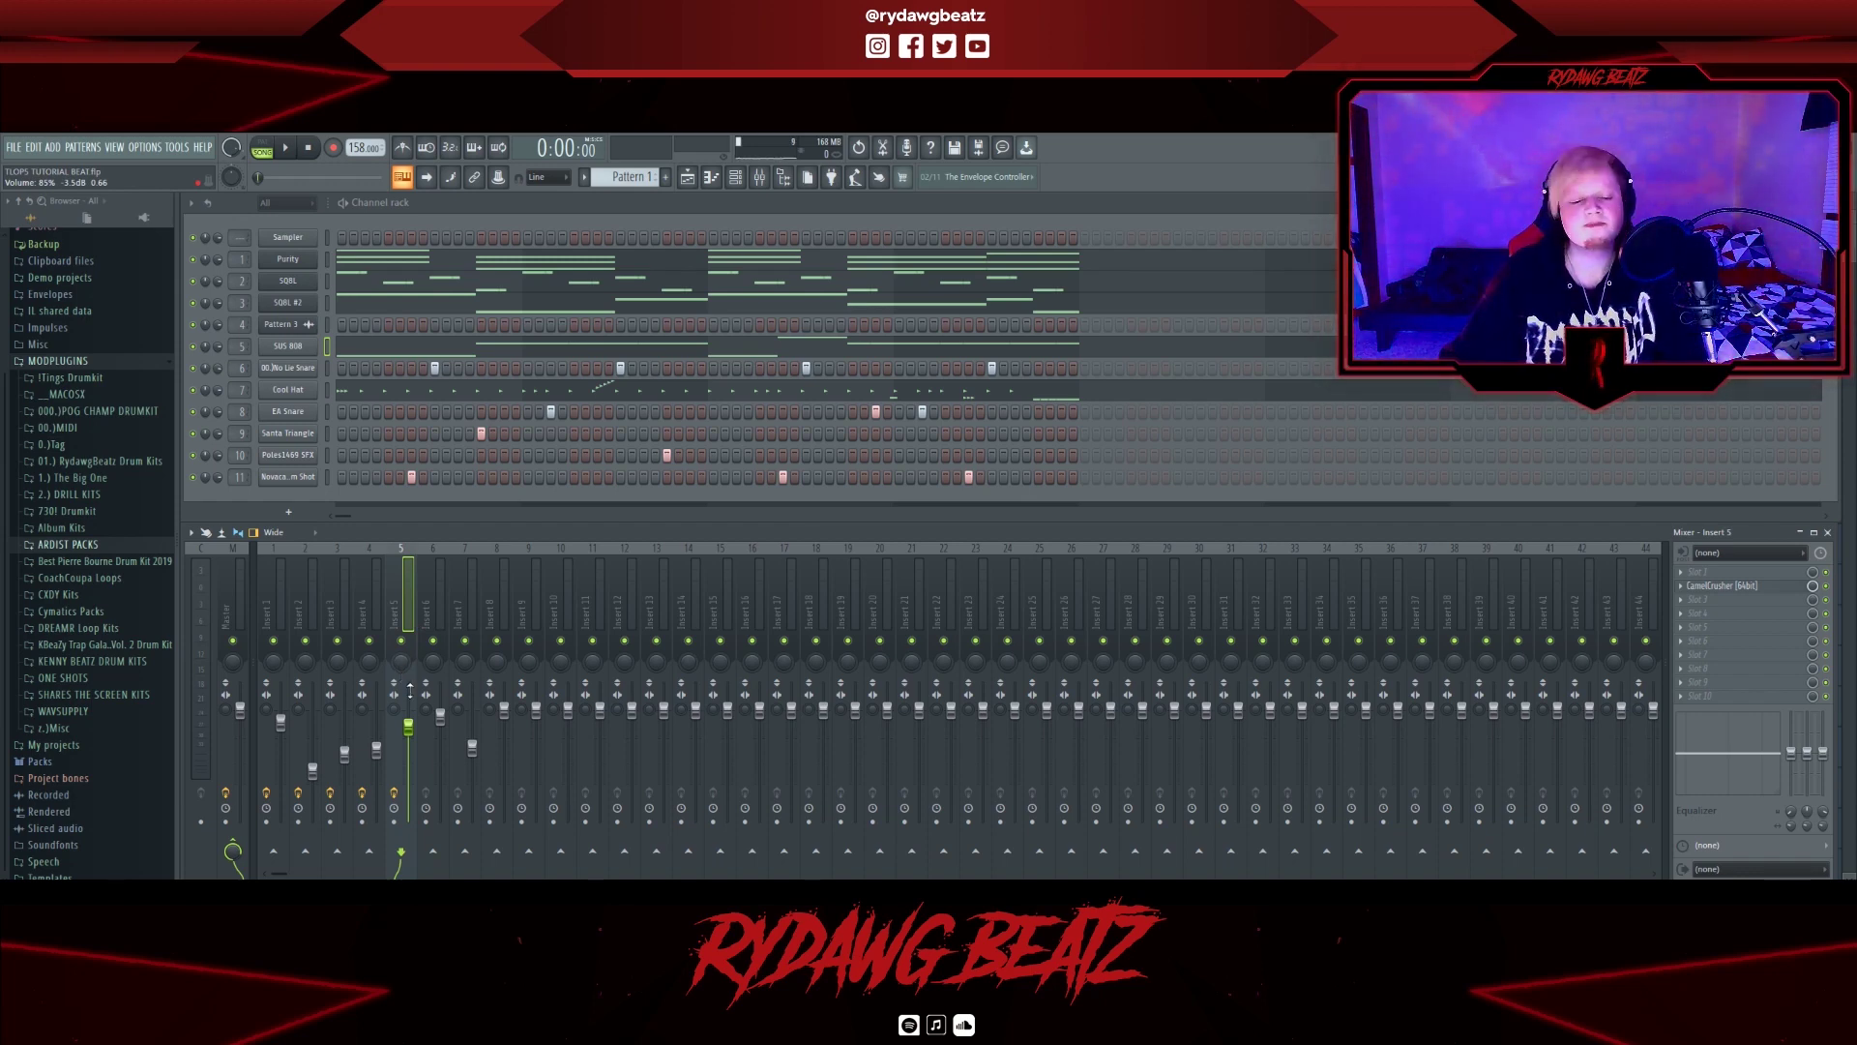
Solo mixer Insert 5 and load Fruity Parametric EQ 2 into its first effect slot.
right_click(402, 640)
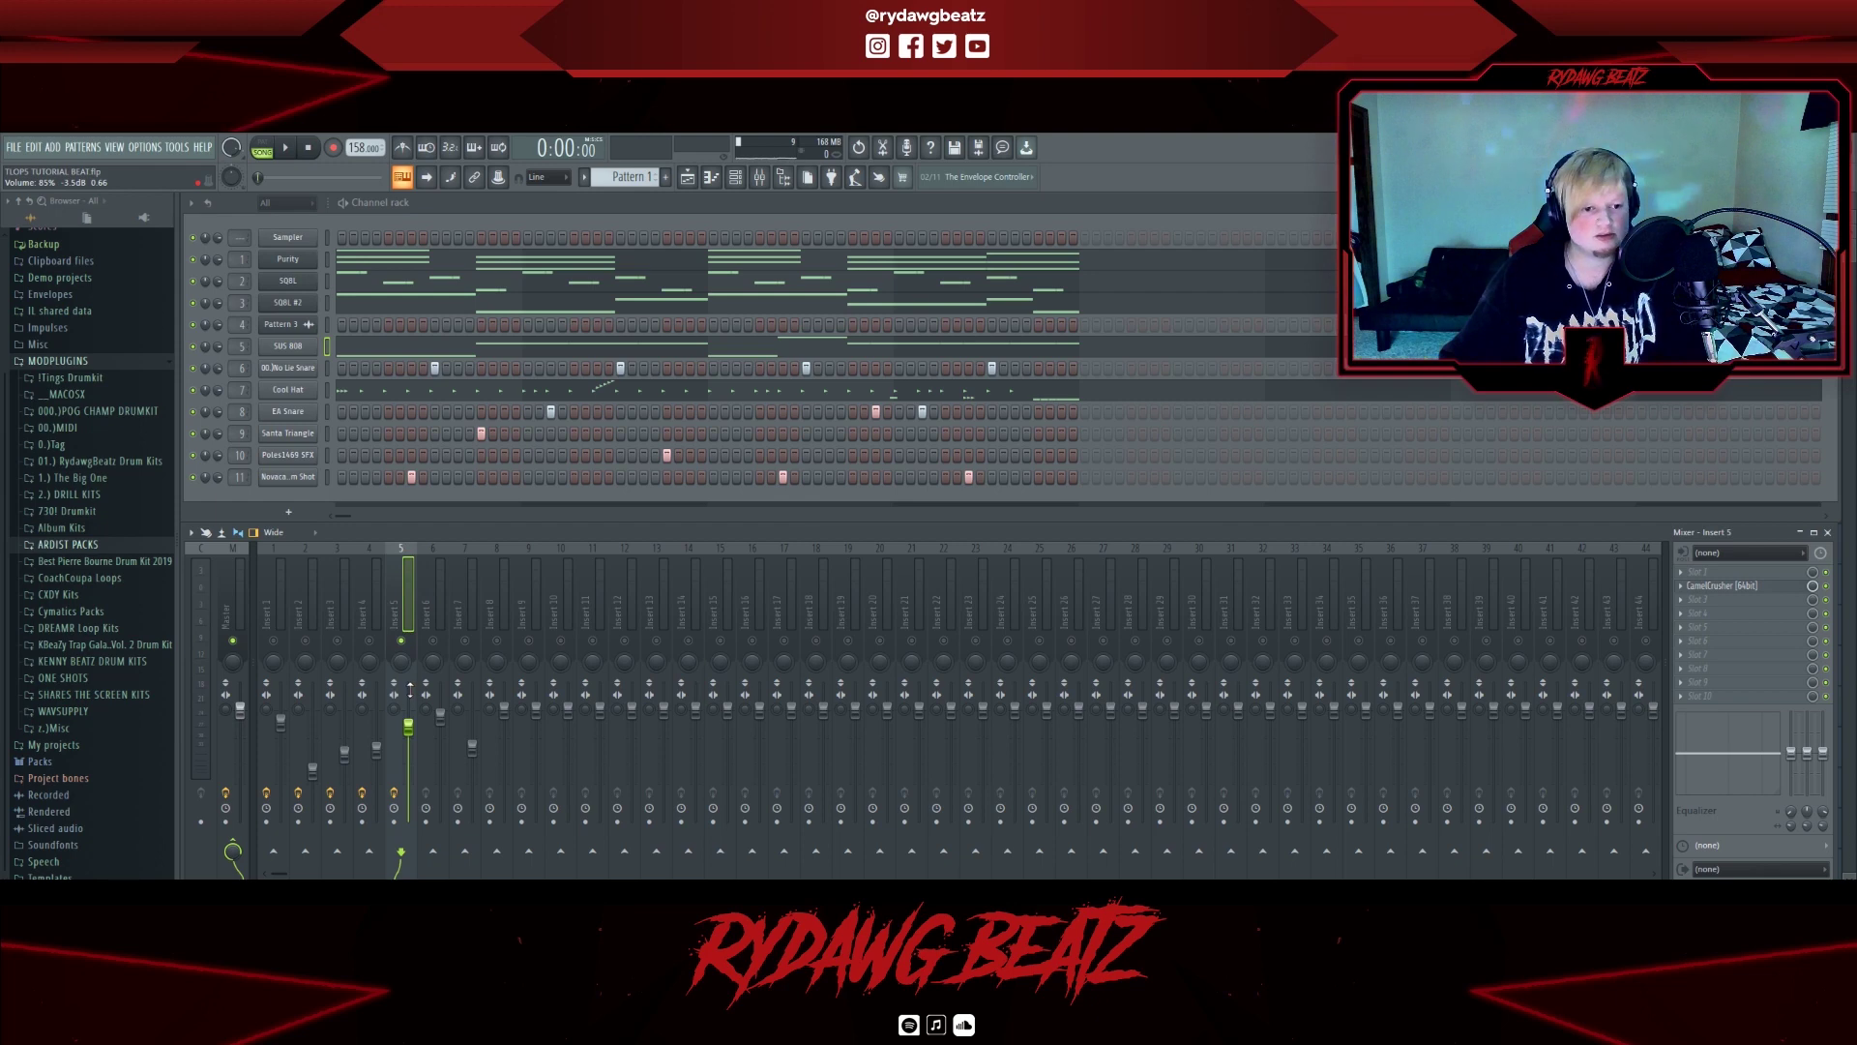
left_click(1712, 573)
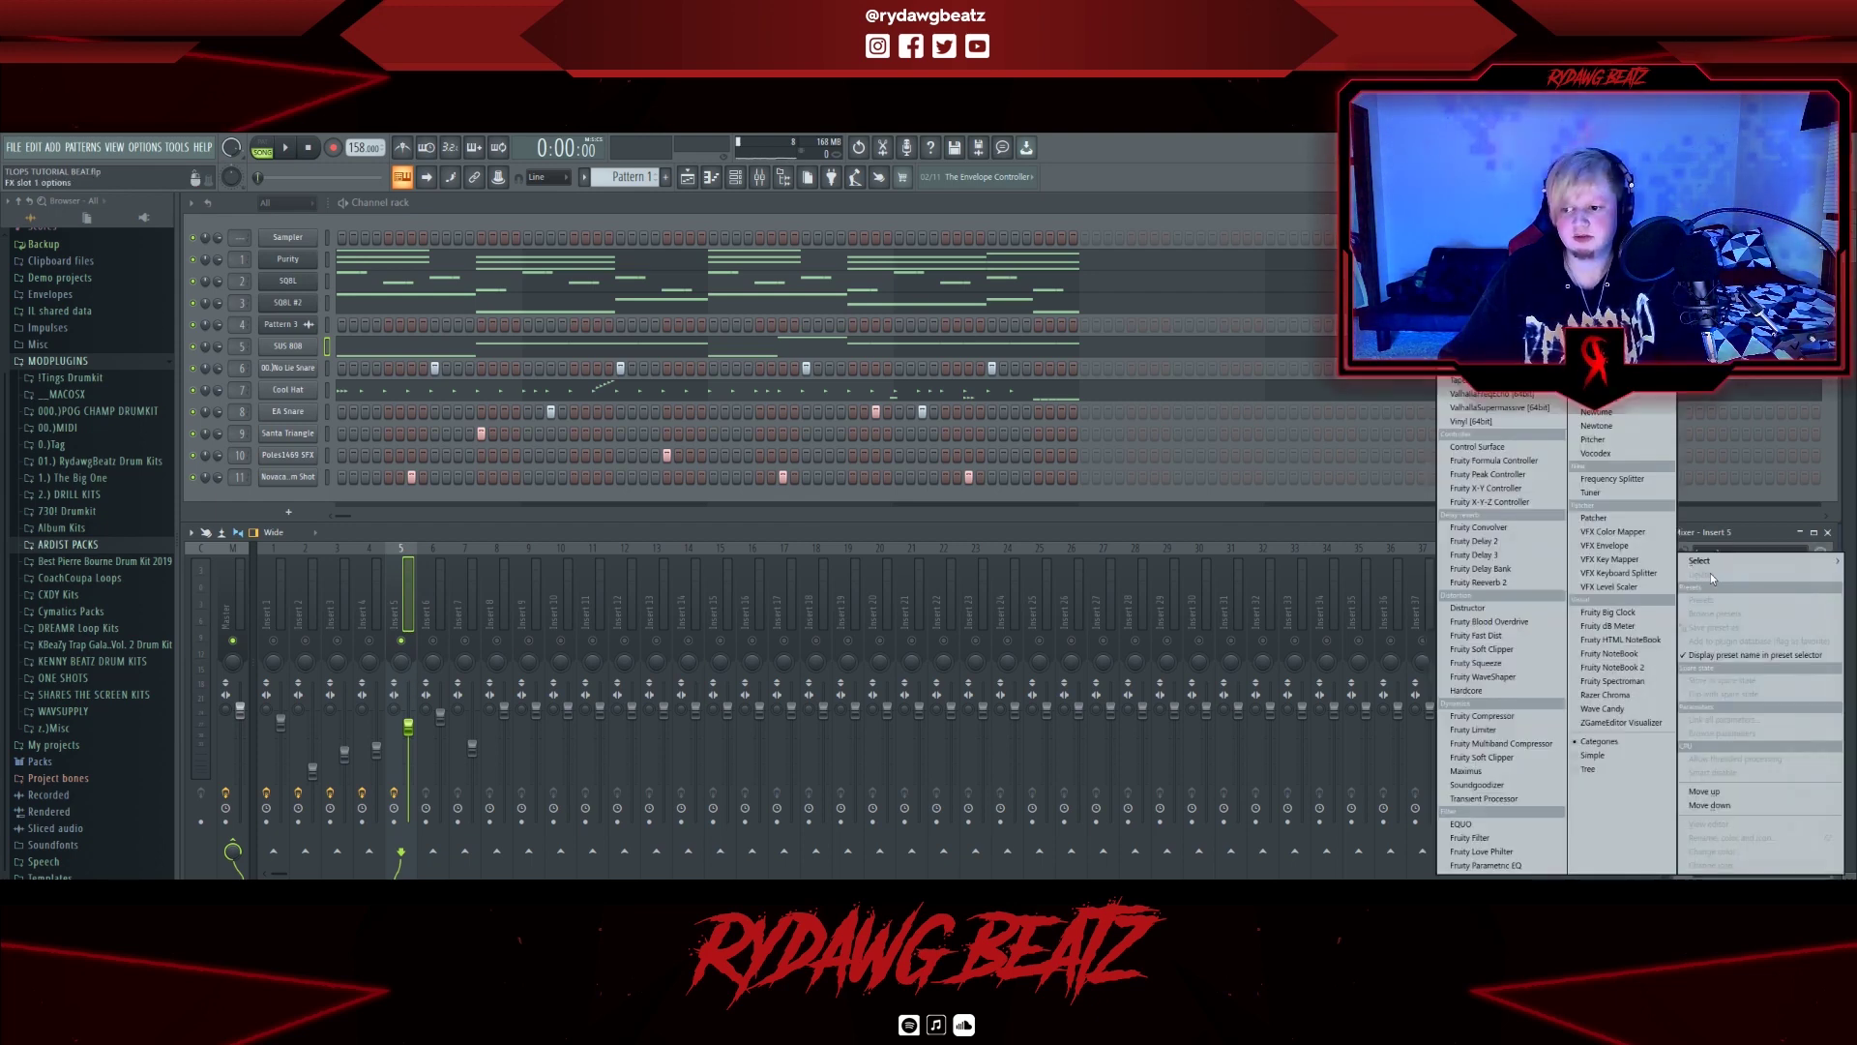
left_click(1485, 865)
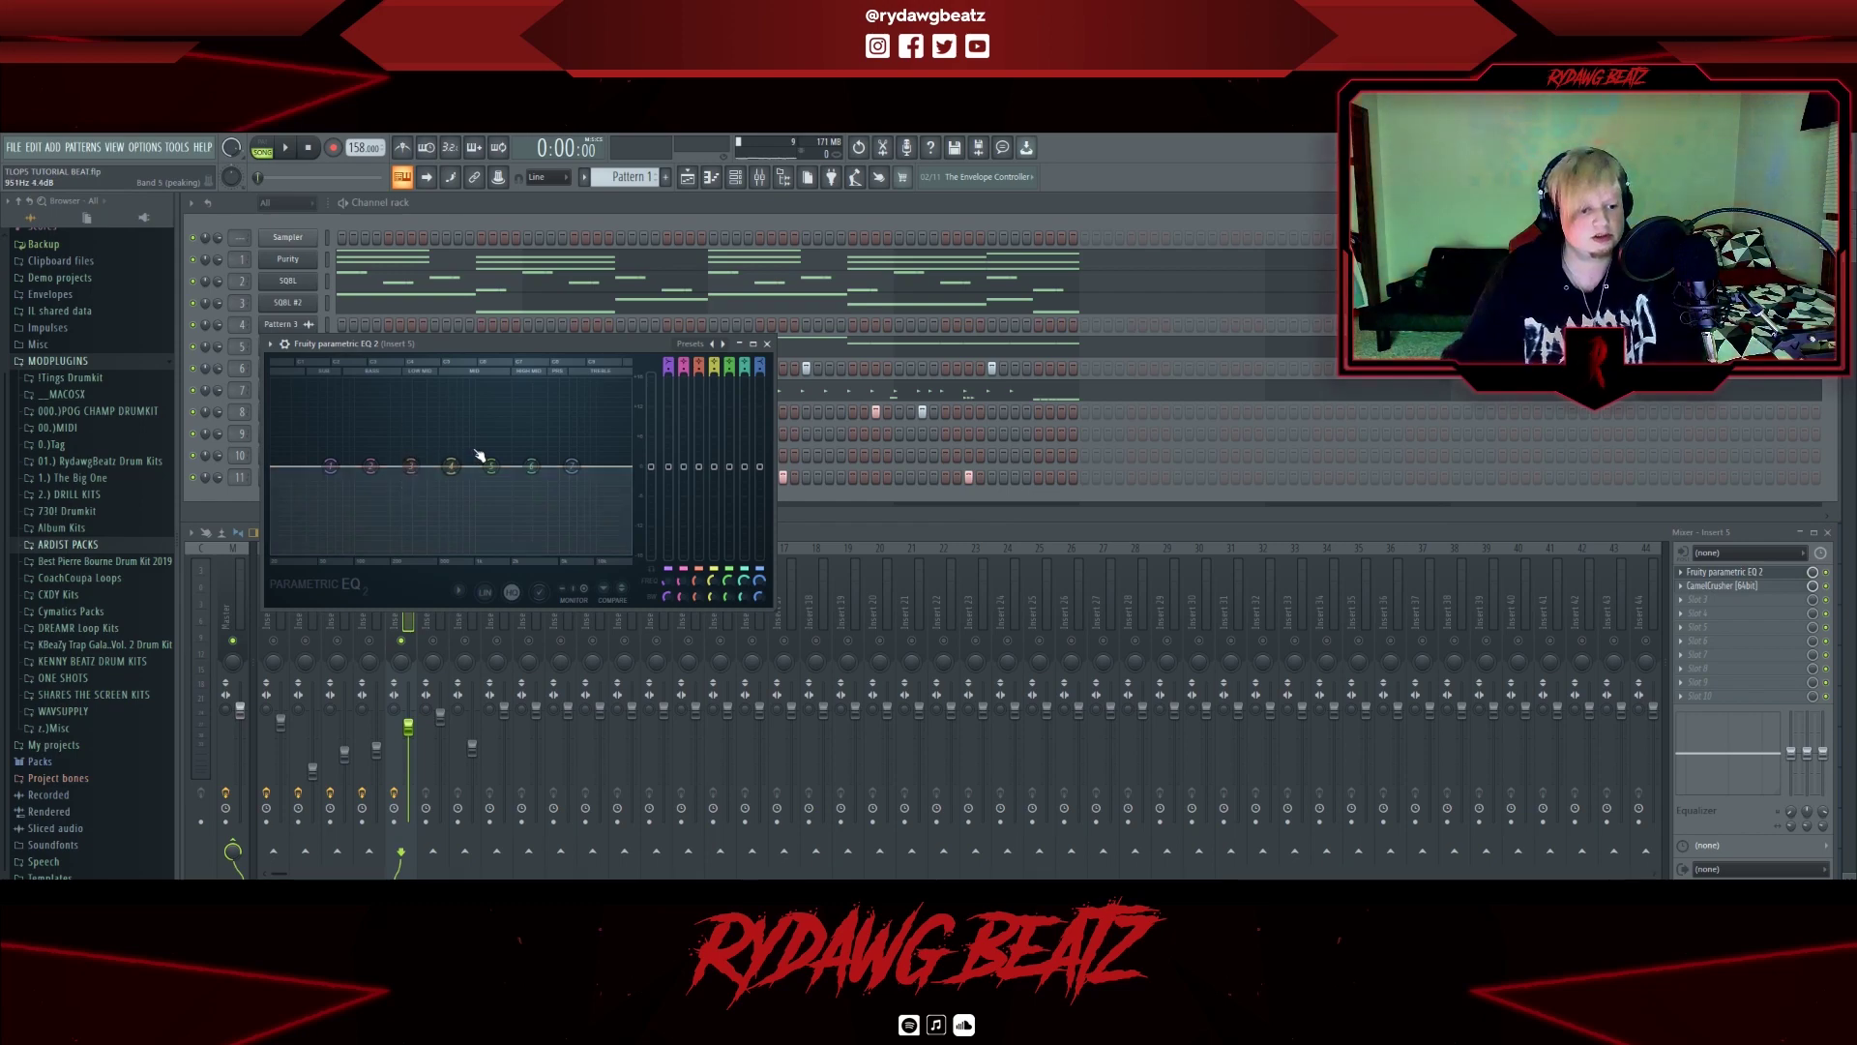
Play the soloed 808 and shape its sound by adjusting the bands of Insert 5's Fruity Parametric EQ 2.
key("space")
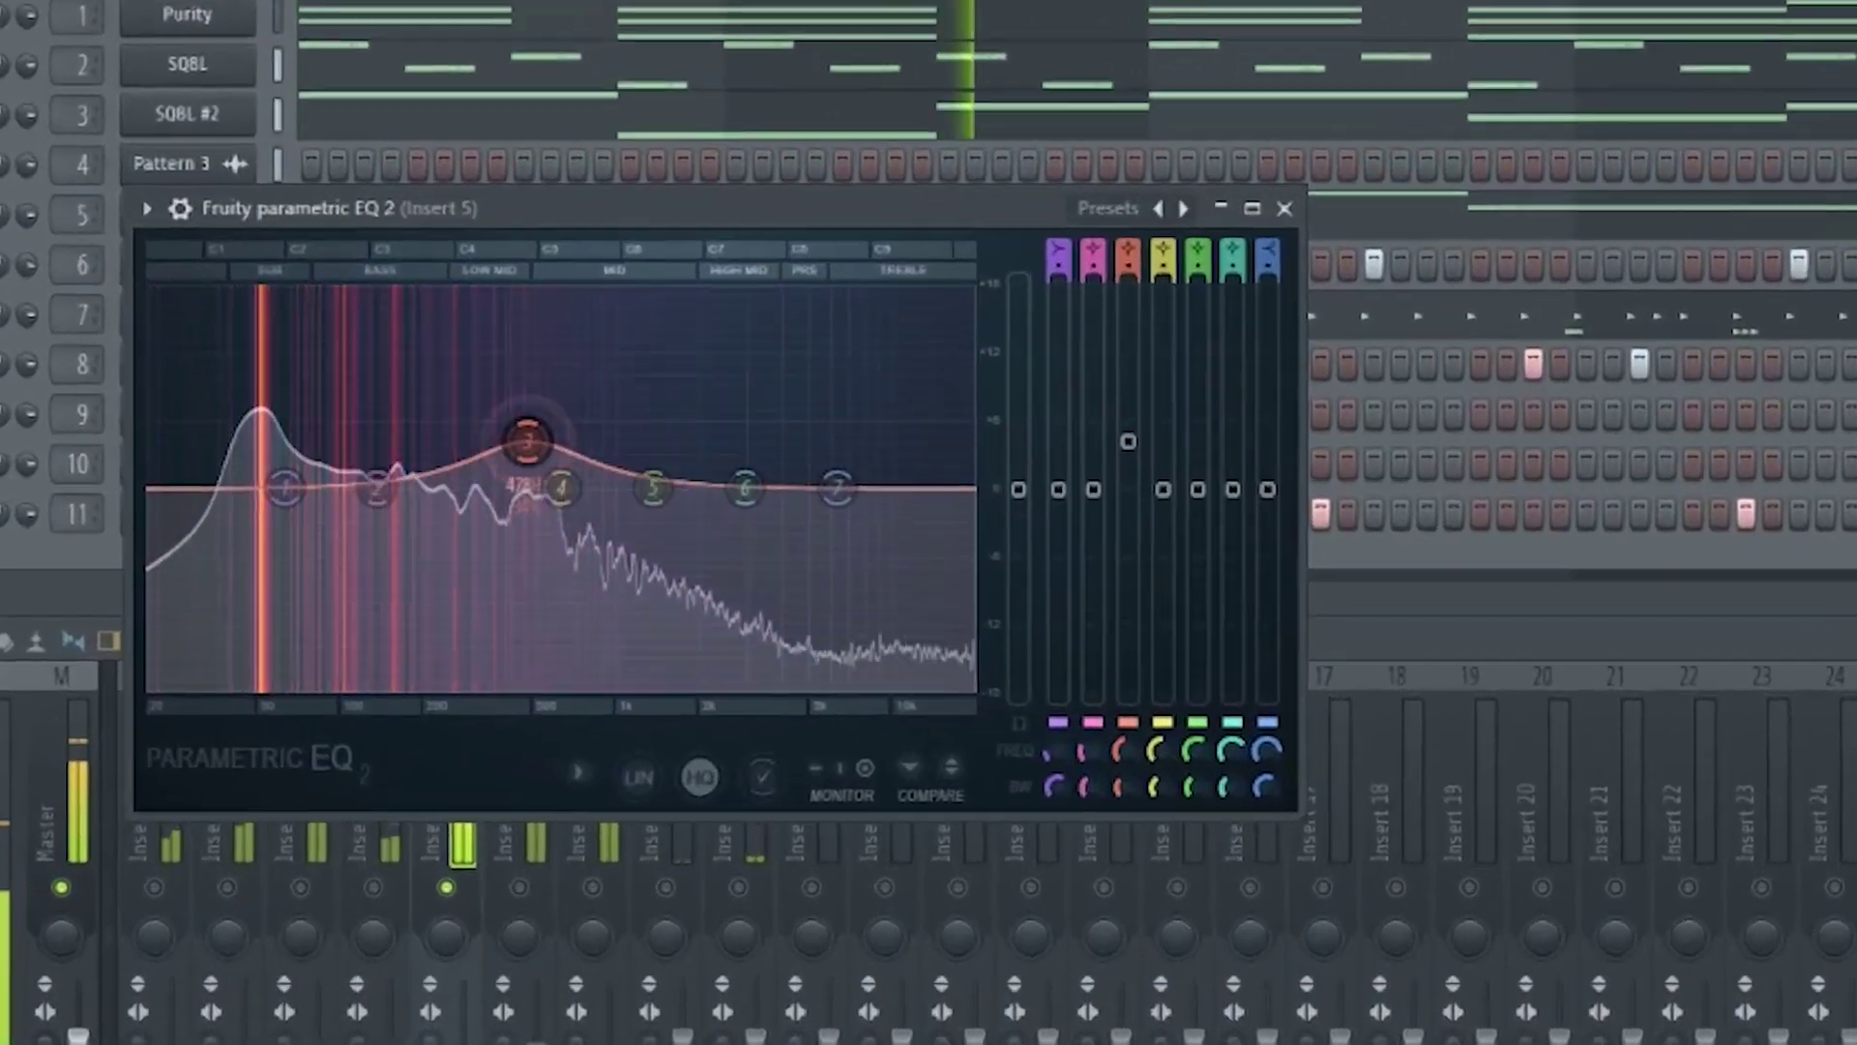
left_click_drag(528, 440, 552, 311)
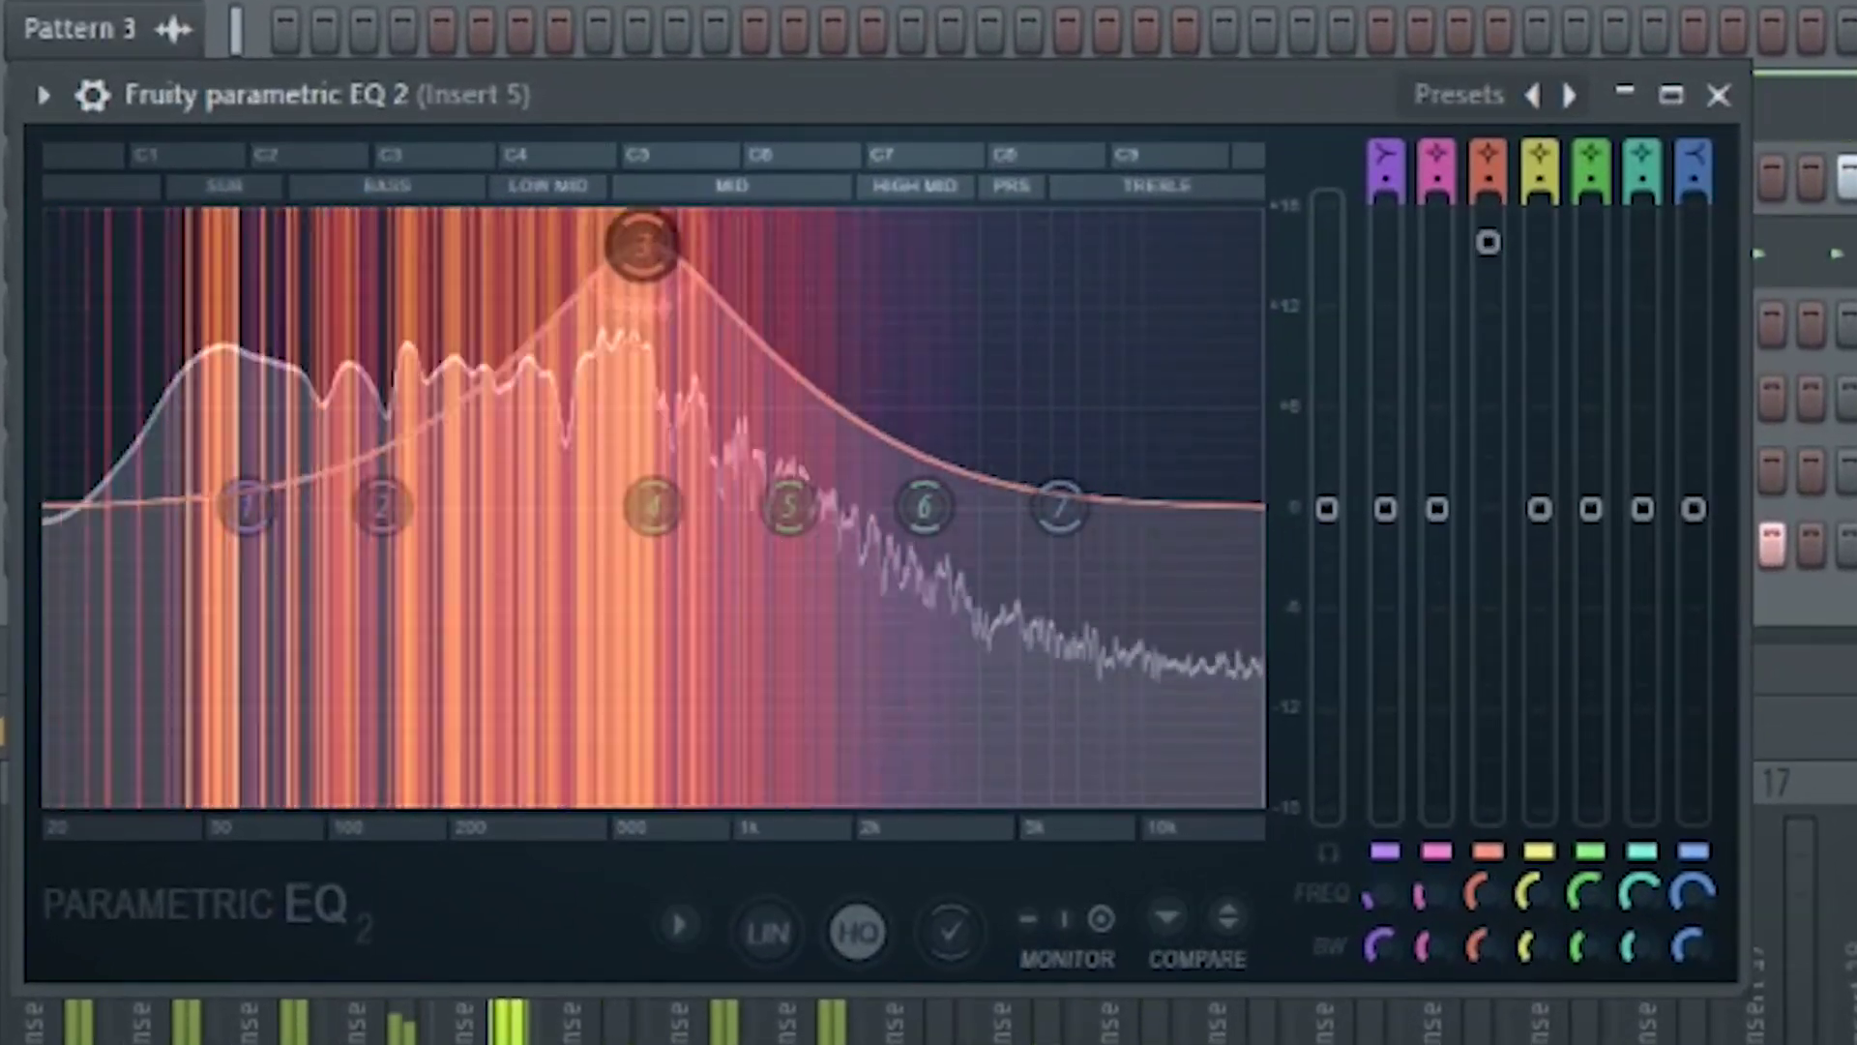
mouse_move(642, 246)
left_mouse_down()
mouse_move(619, 250)
mouse_move(635, 248)
left_mouse_up()
left_click_drag(634, 456, 535, 472)
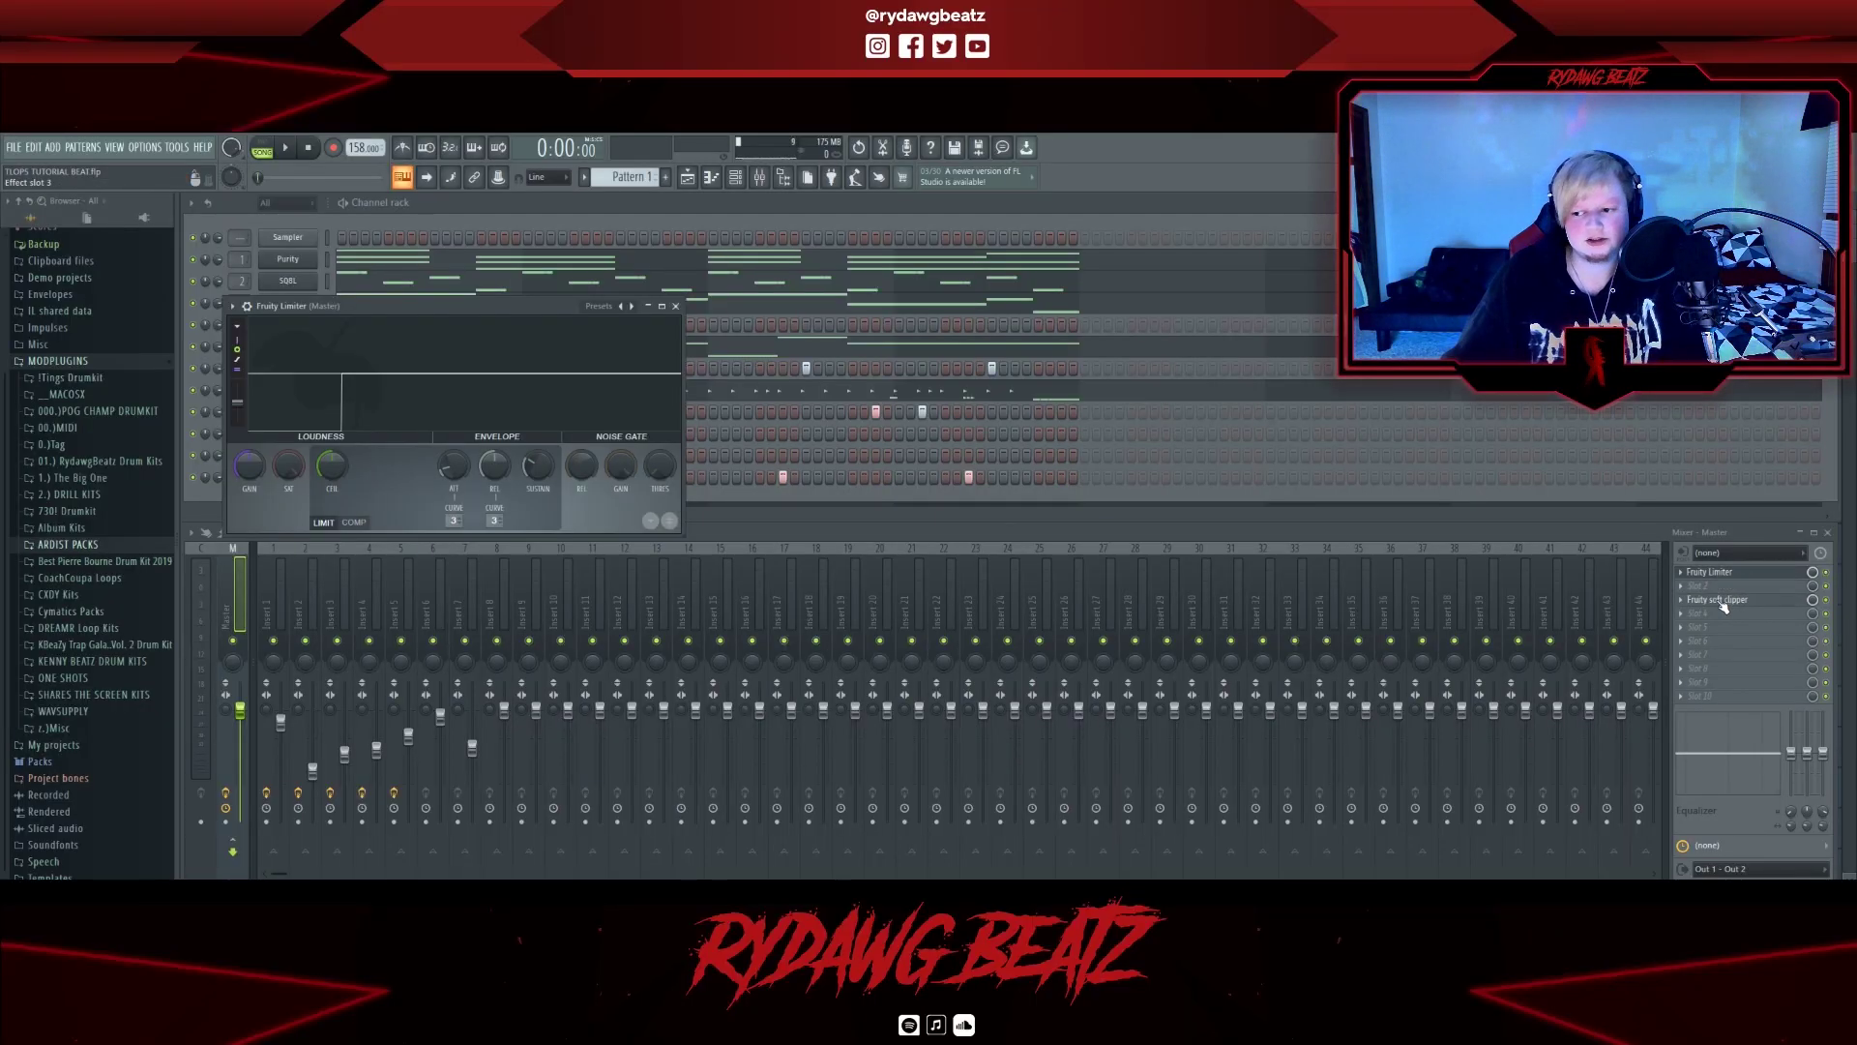
Reposition the master's Fruity Limiter window and turn the limiter's attack and release down to minimum.
left_click_drag(529, 309, 601, 307)
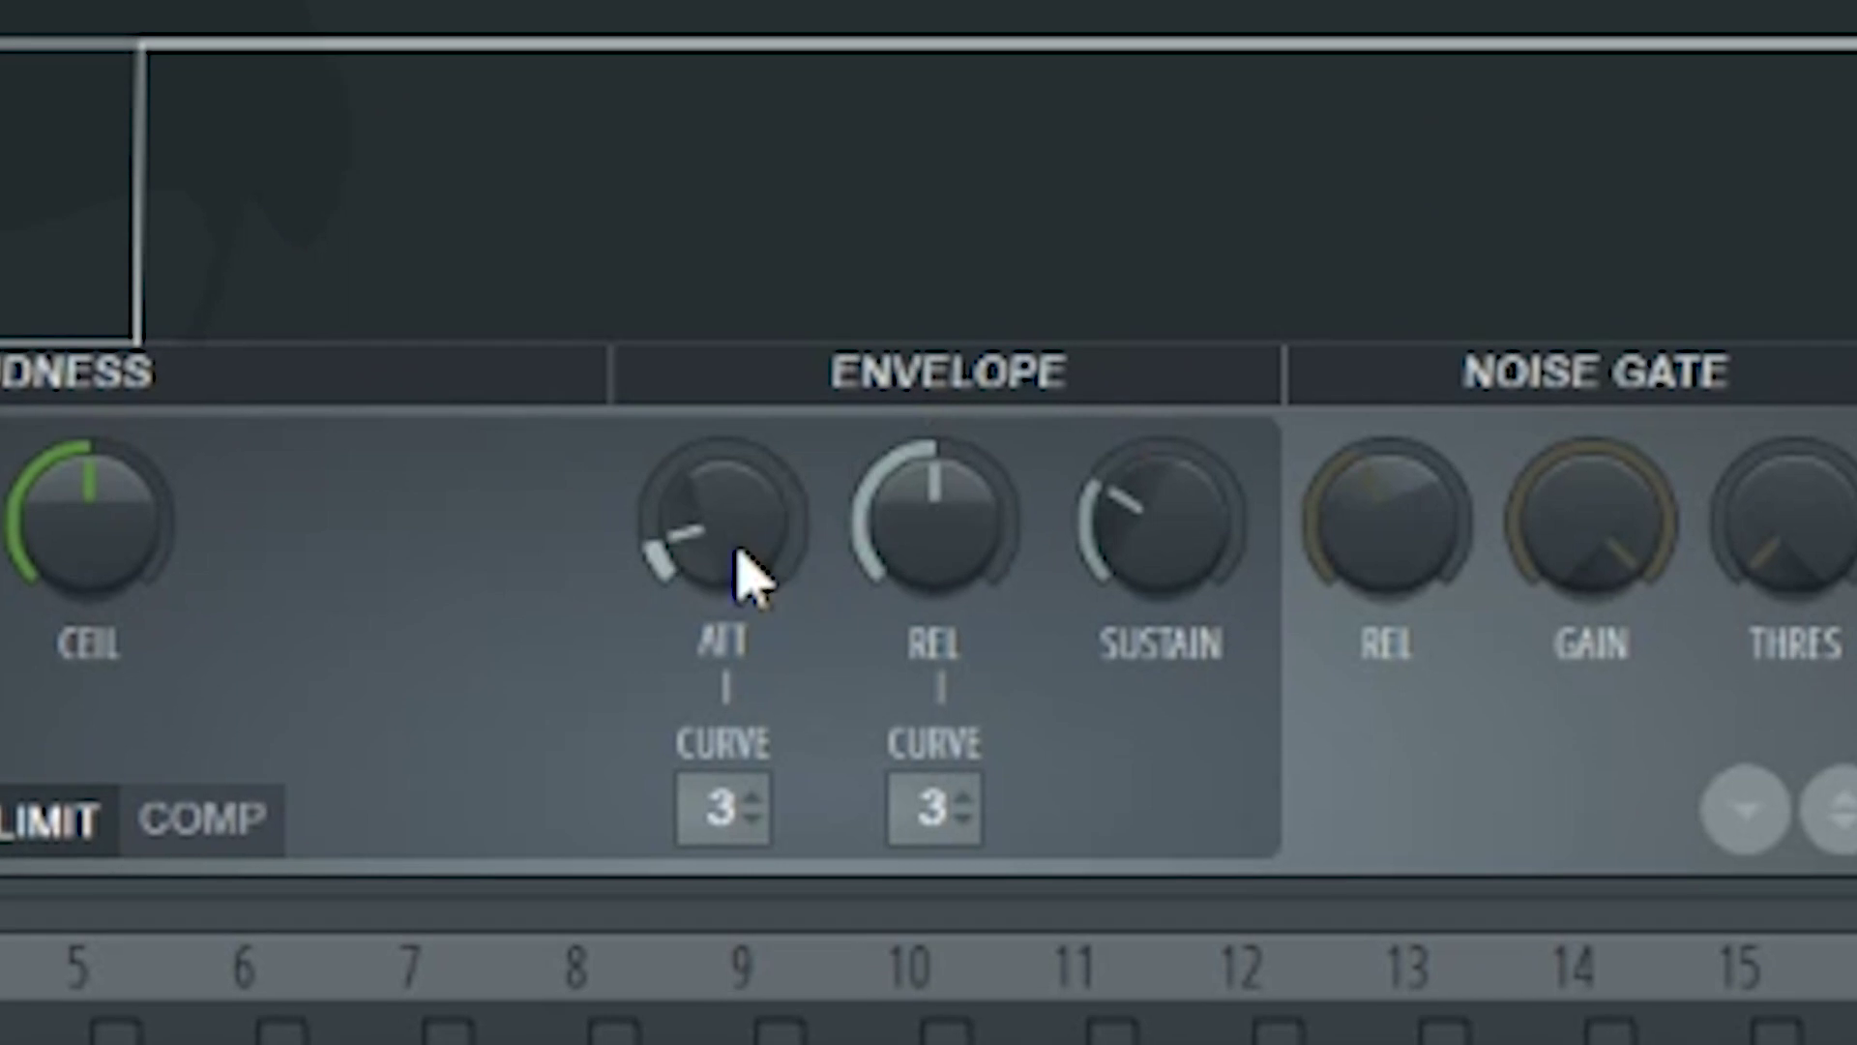
left_click_drag(695, 526, 694, 581)
left_click_drag(865, 527, 865, 677)
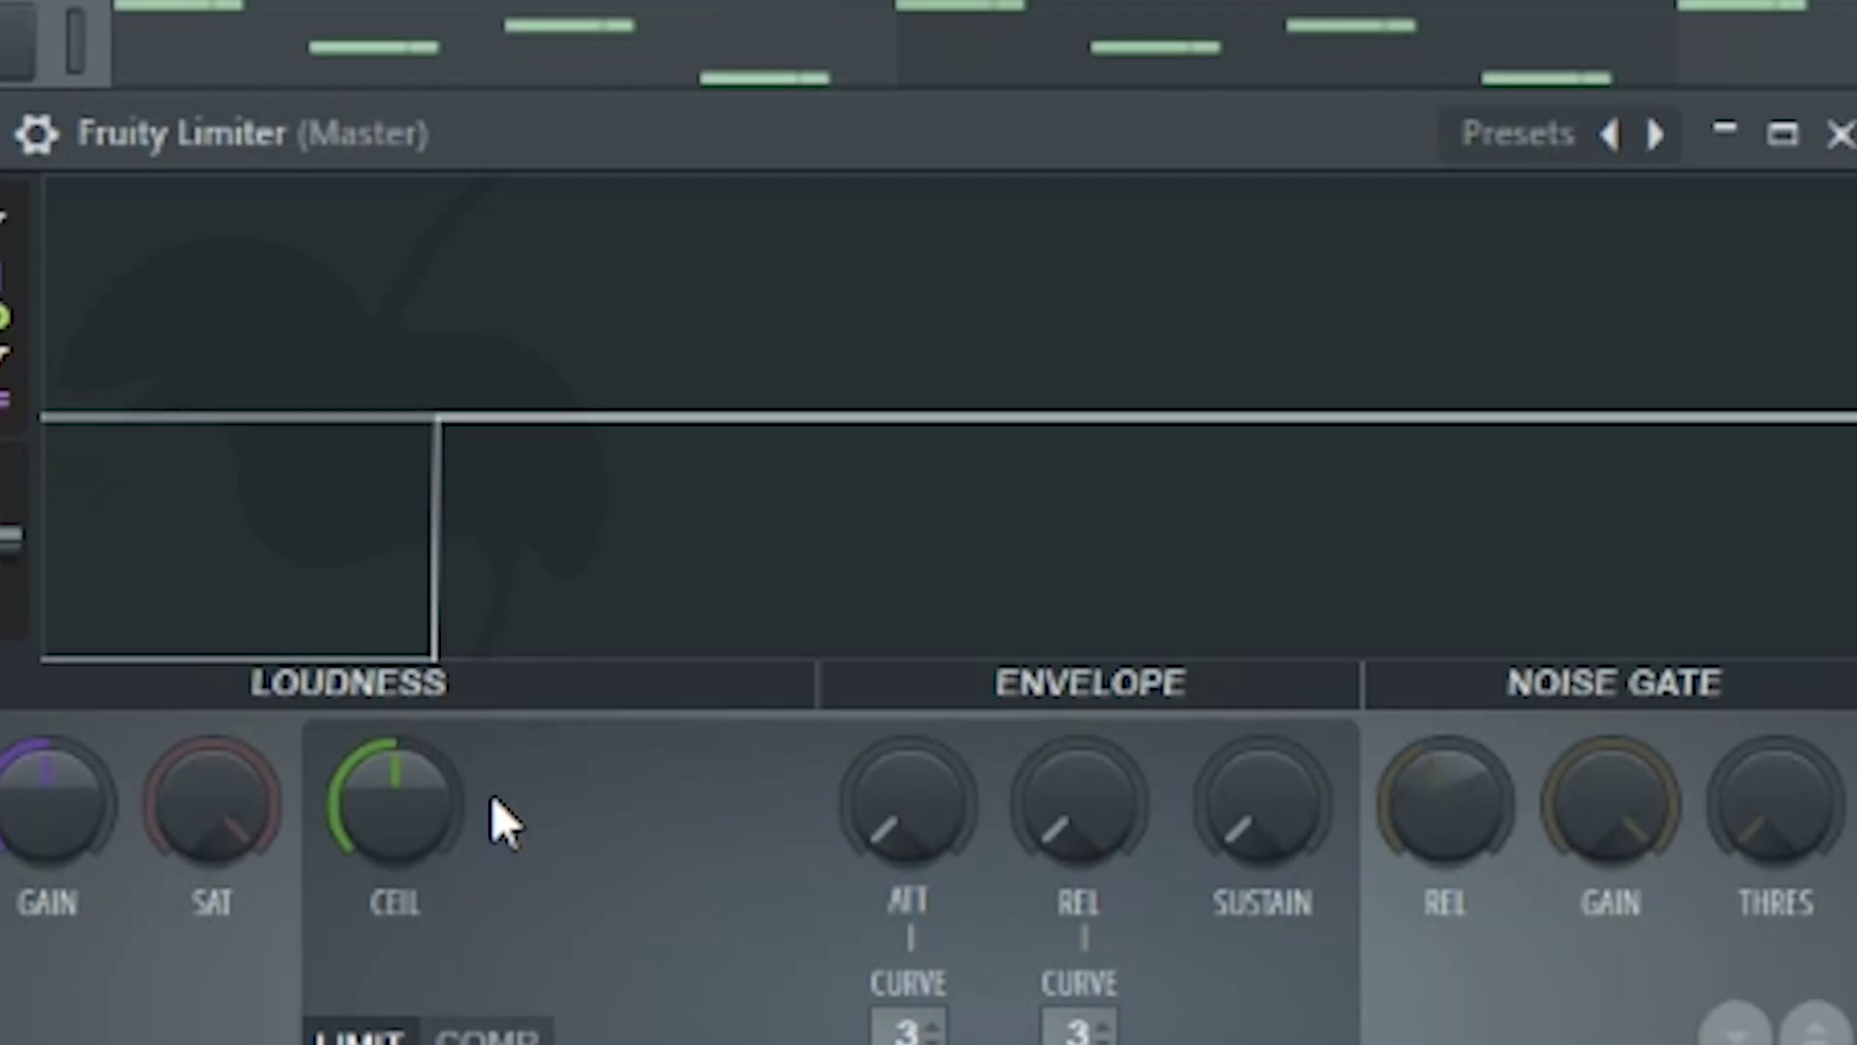
Play the beat and lower the ceiling of the master's Fruity Limiter.
key("space")
left_click_drag(971, 507, 971, 576)
mouse_move(426, 789)
left_mouse_down()
mouse_move(426, 844)
mouse_move(426, 798)
left_mouse_up()
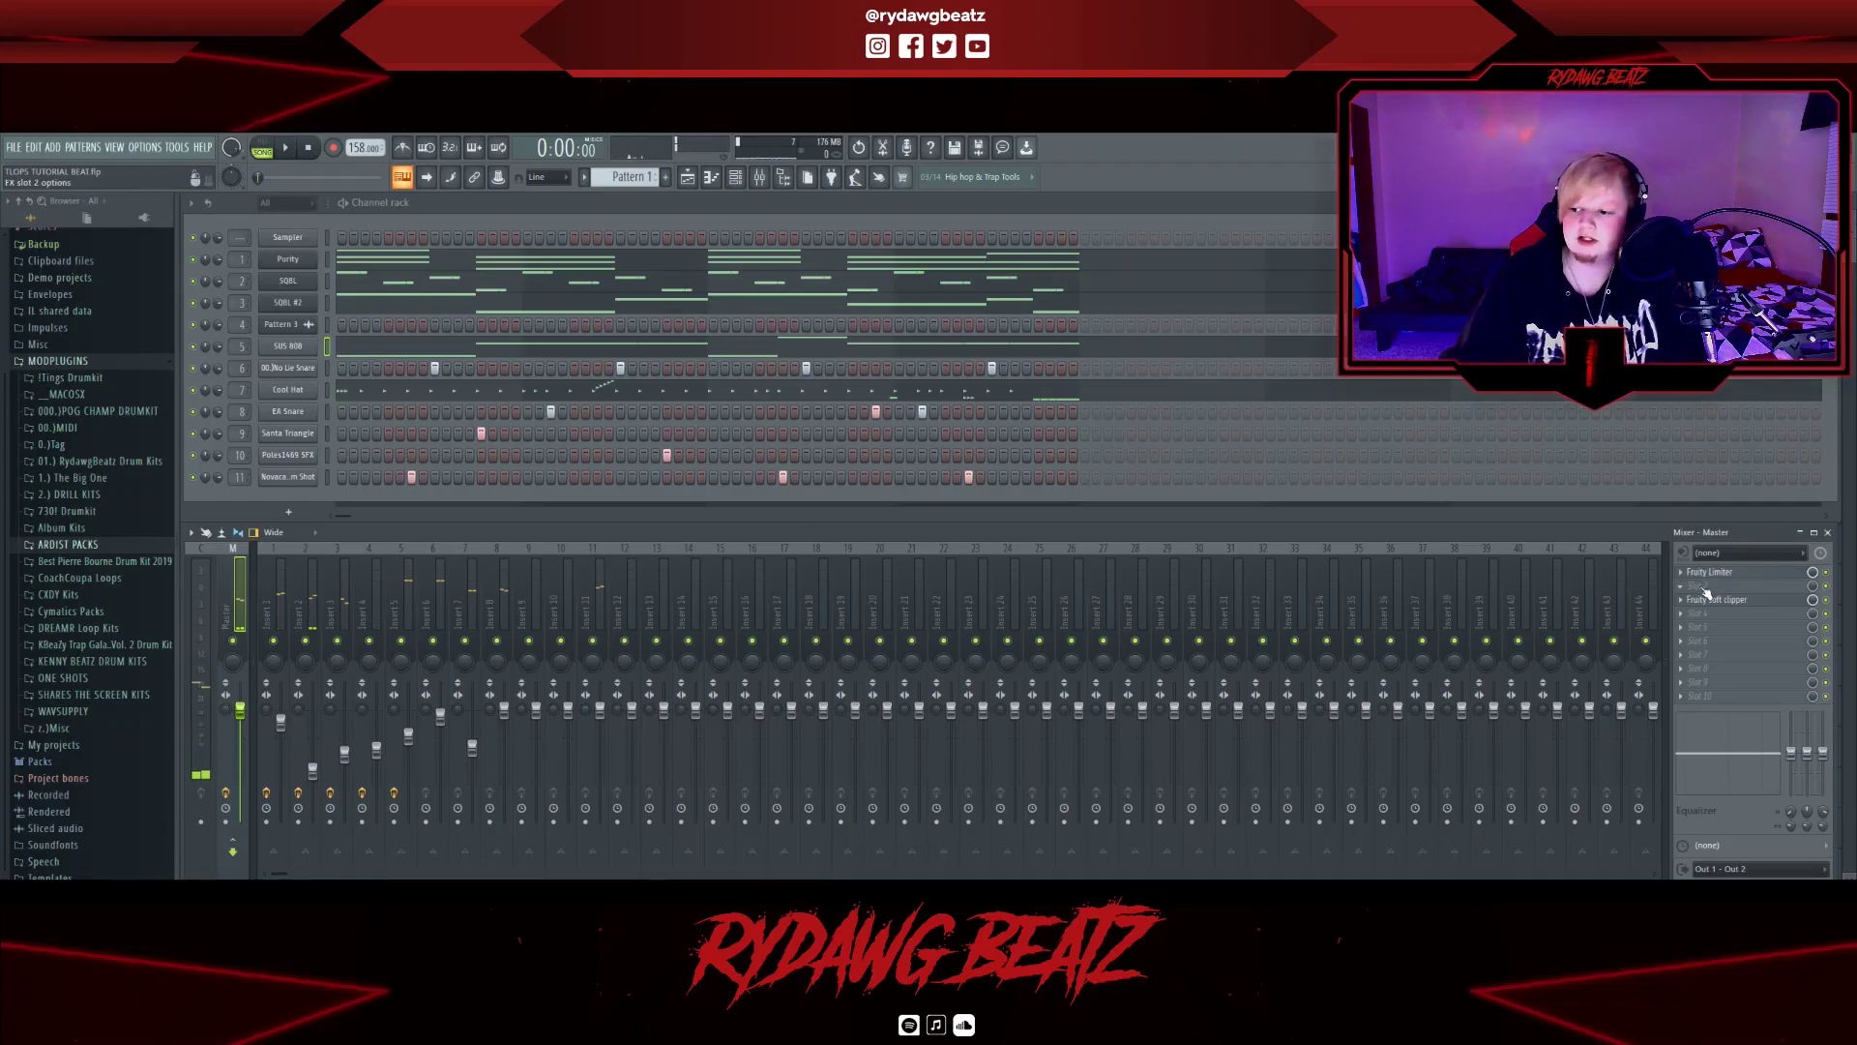
Load Maximus into the master's second effect slot and adjust its master band envelope.
left_click(1705, 592)
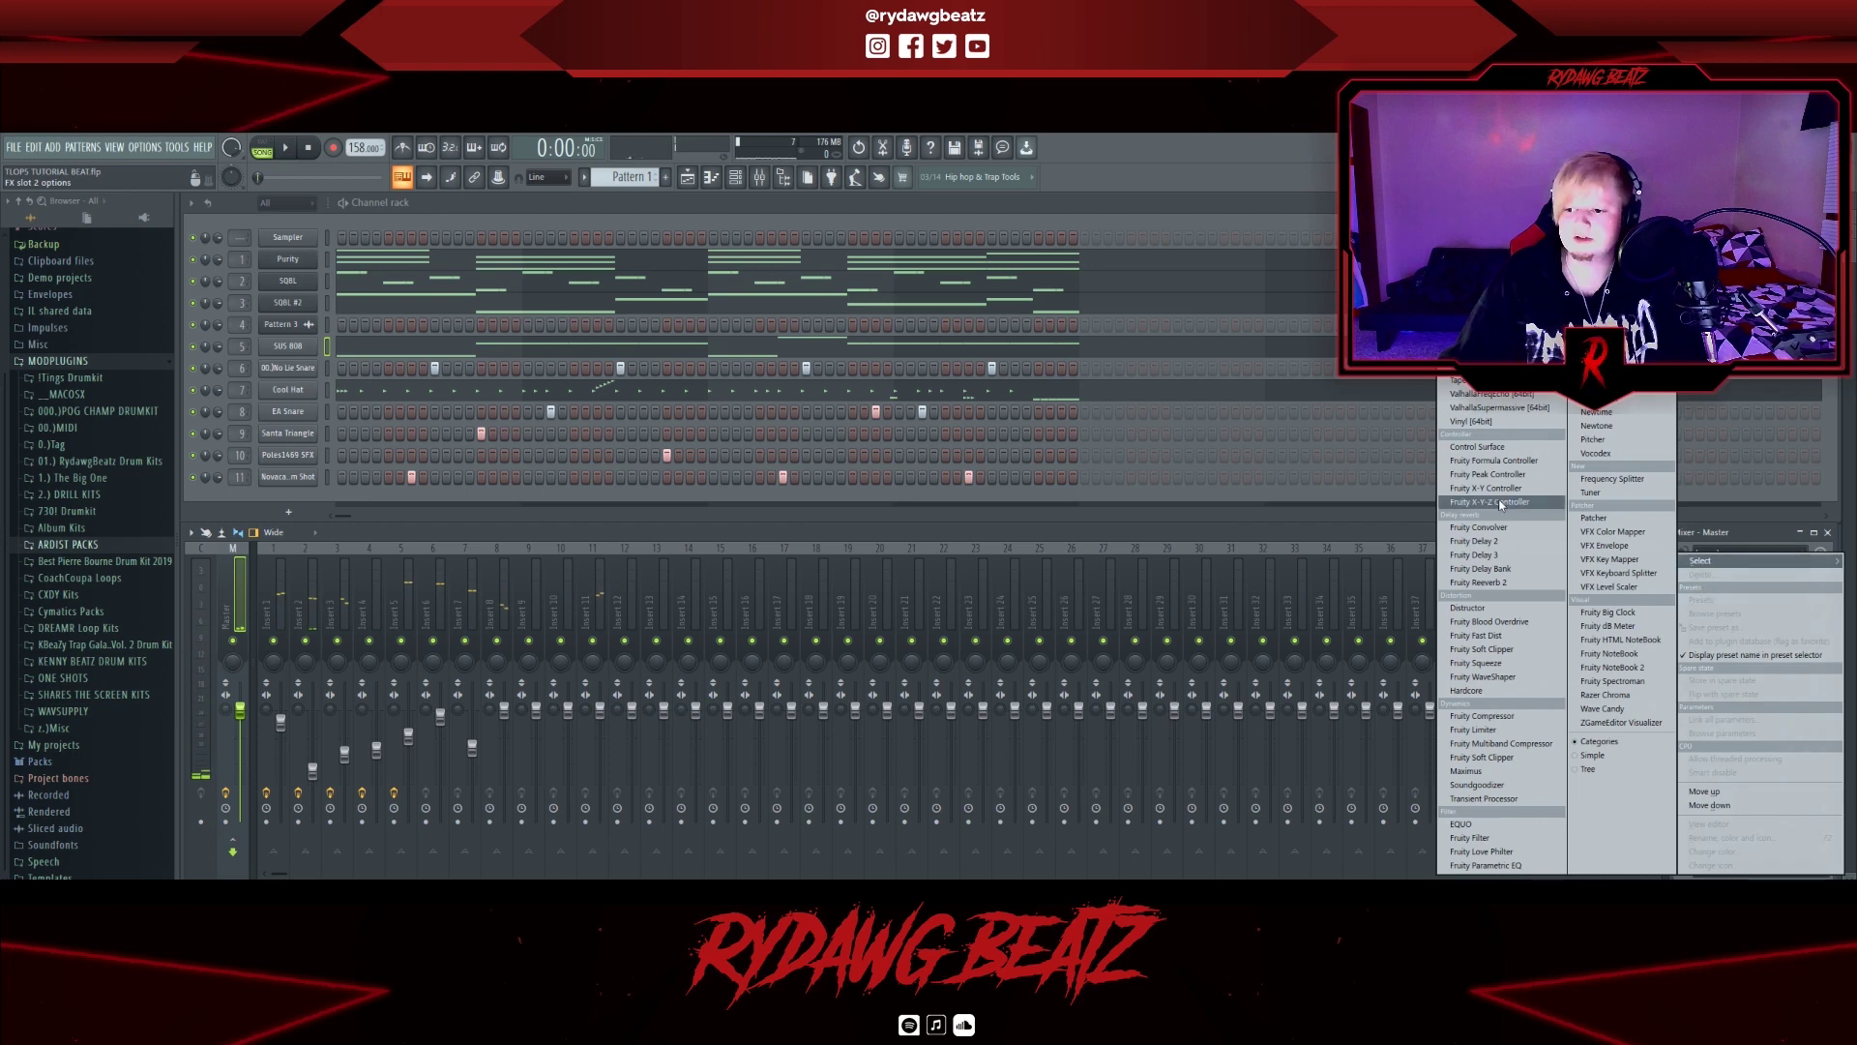
left_click(1483, 770)
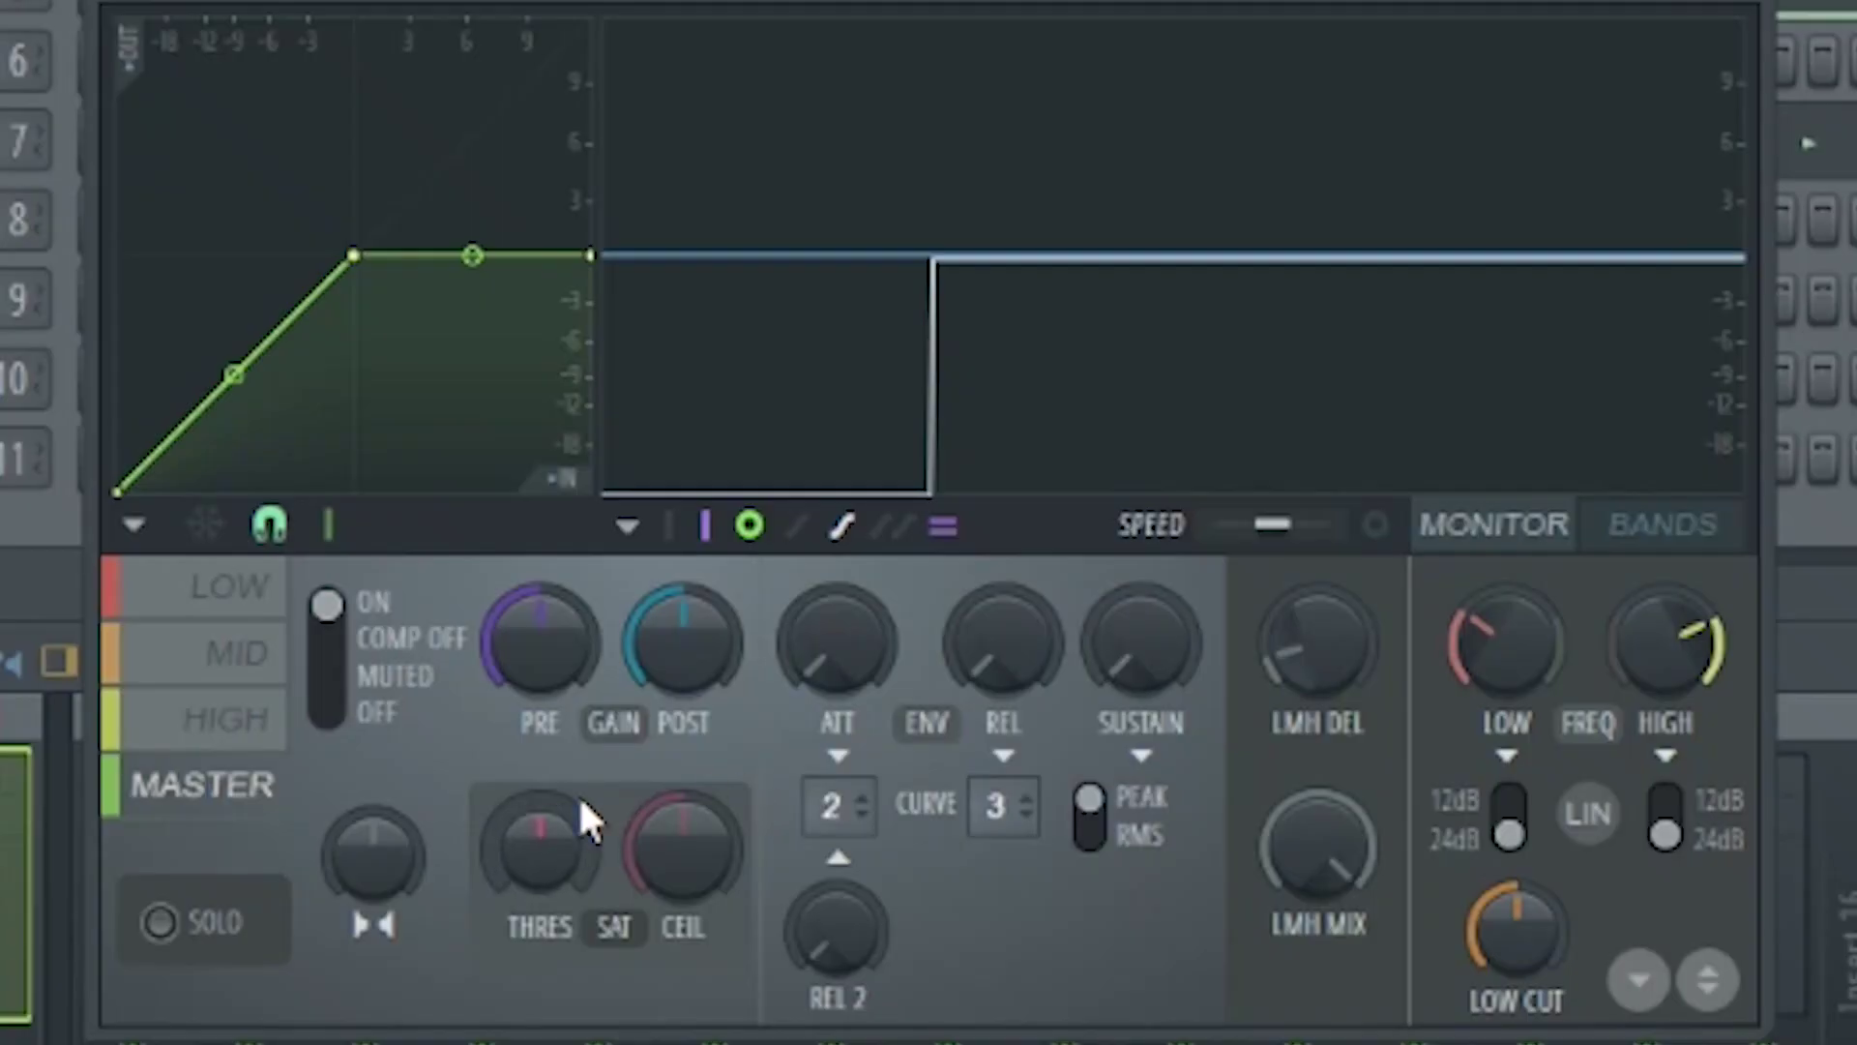
left_click_drag(551, 828, 552, 832)
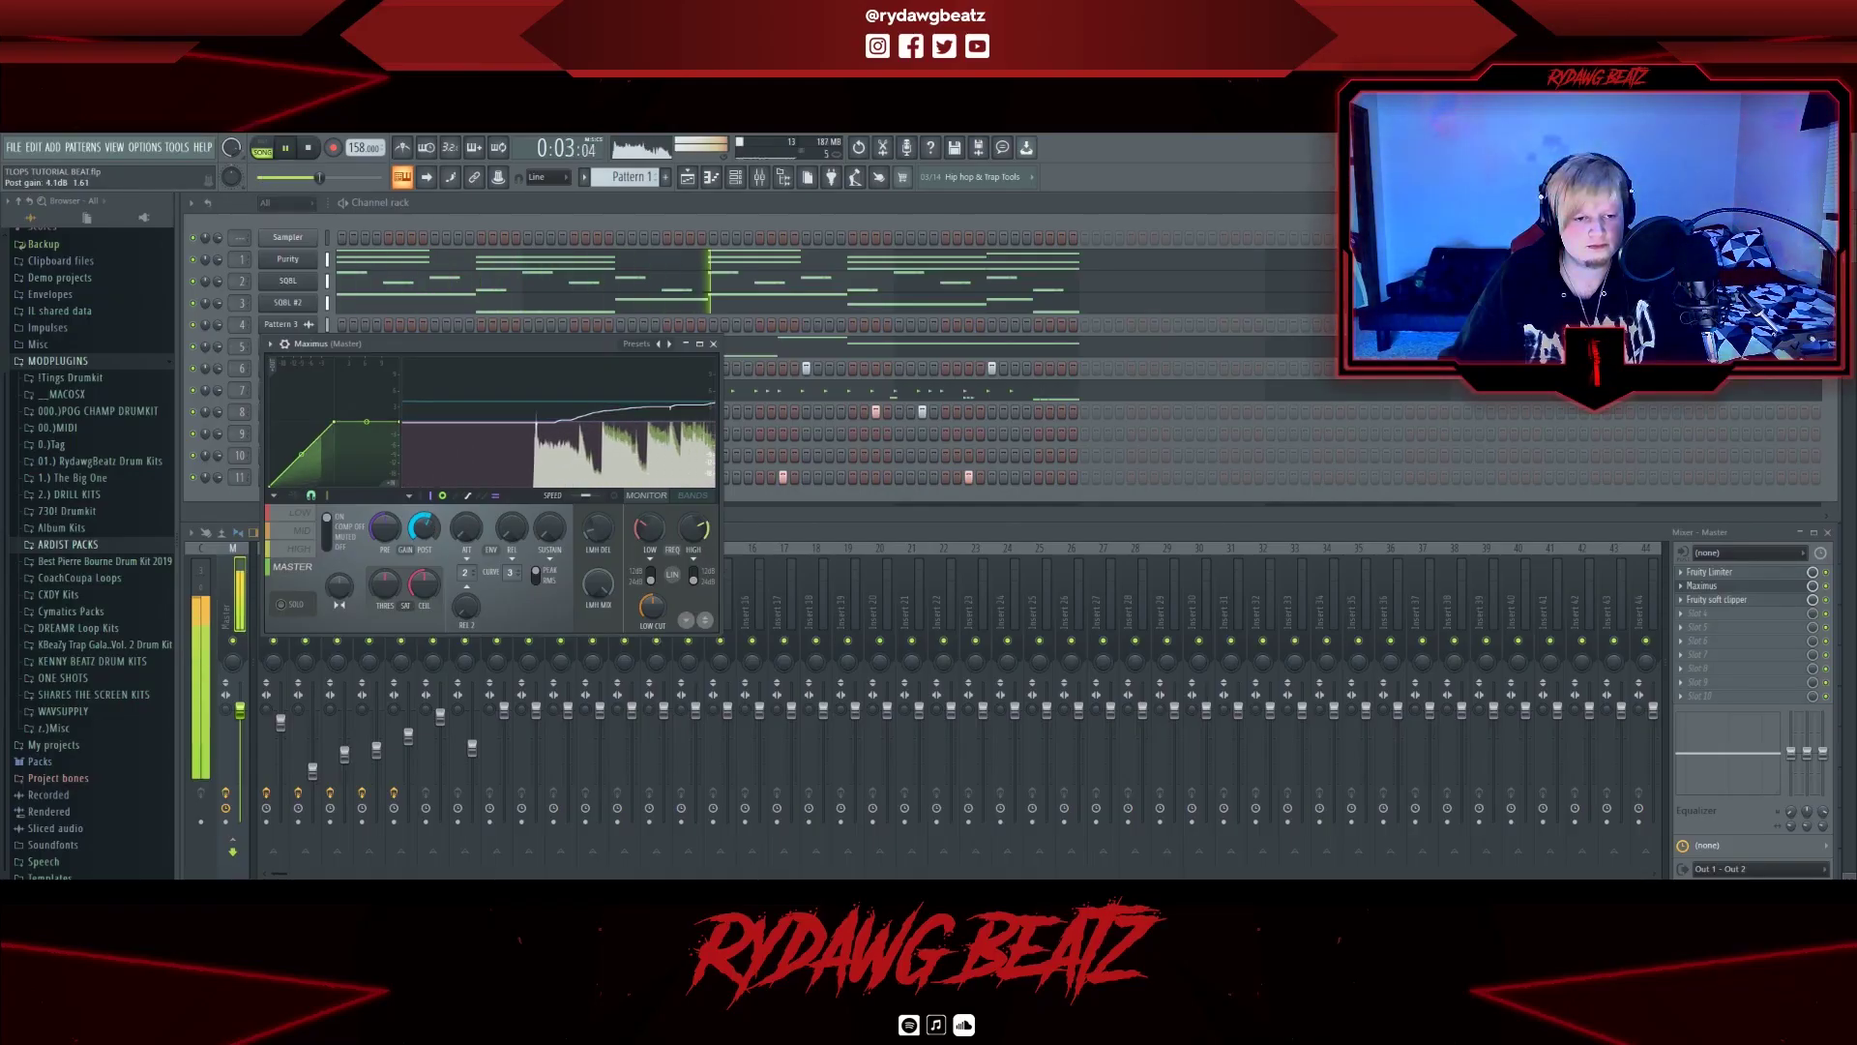
Raise the Maximus master band post gain to about 6.6 dB during playback, then close the plugin and stop playback.
left_click_drag(429, 528, 428, 523)
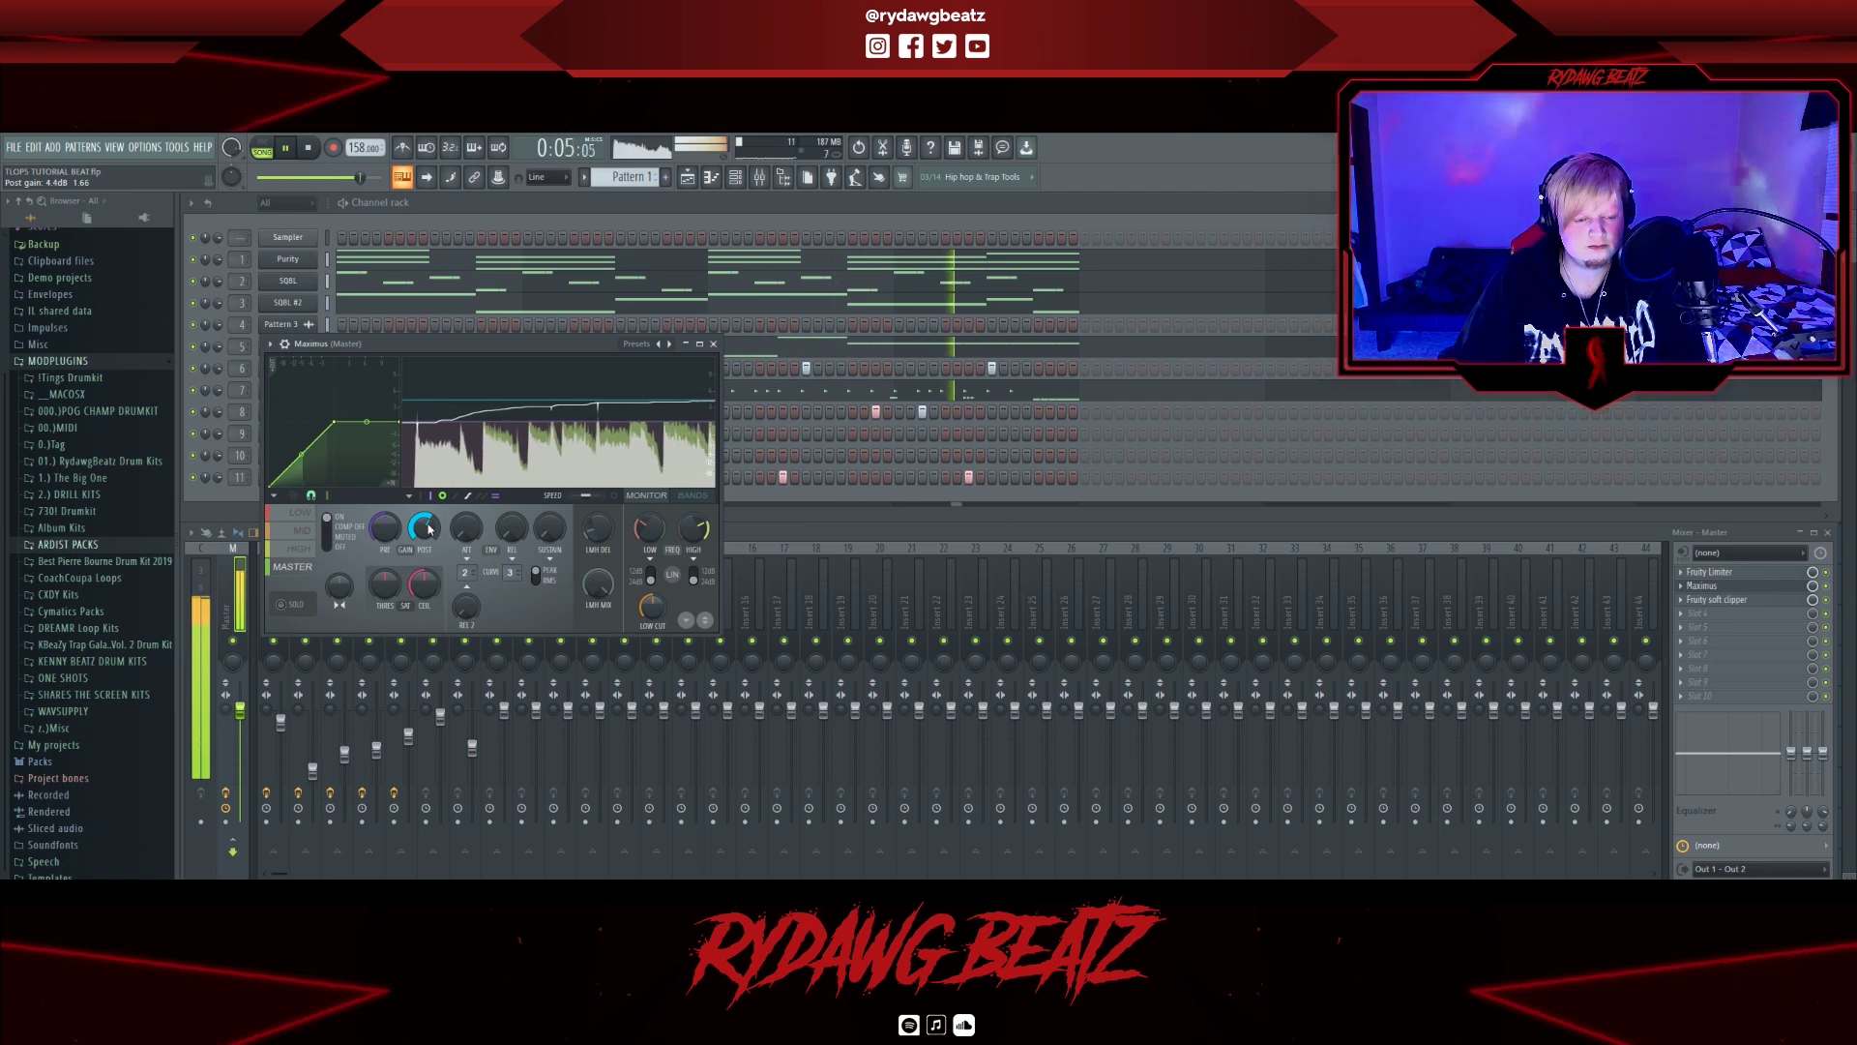
mouse_move(429, 524)
left_mouse_down()
mouse_move(429, 455)
mouse_move(427, 498)
left_mouse_up()
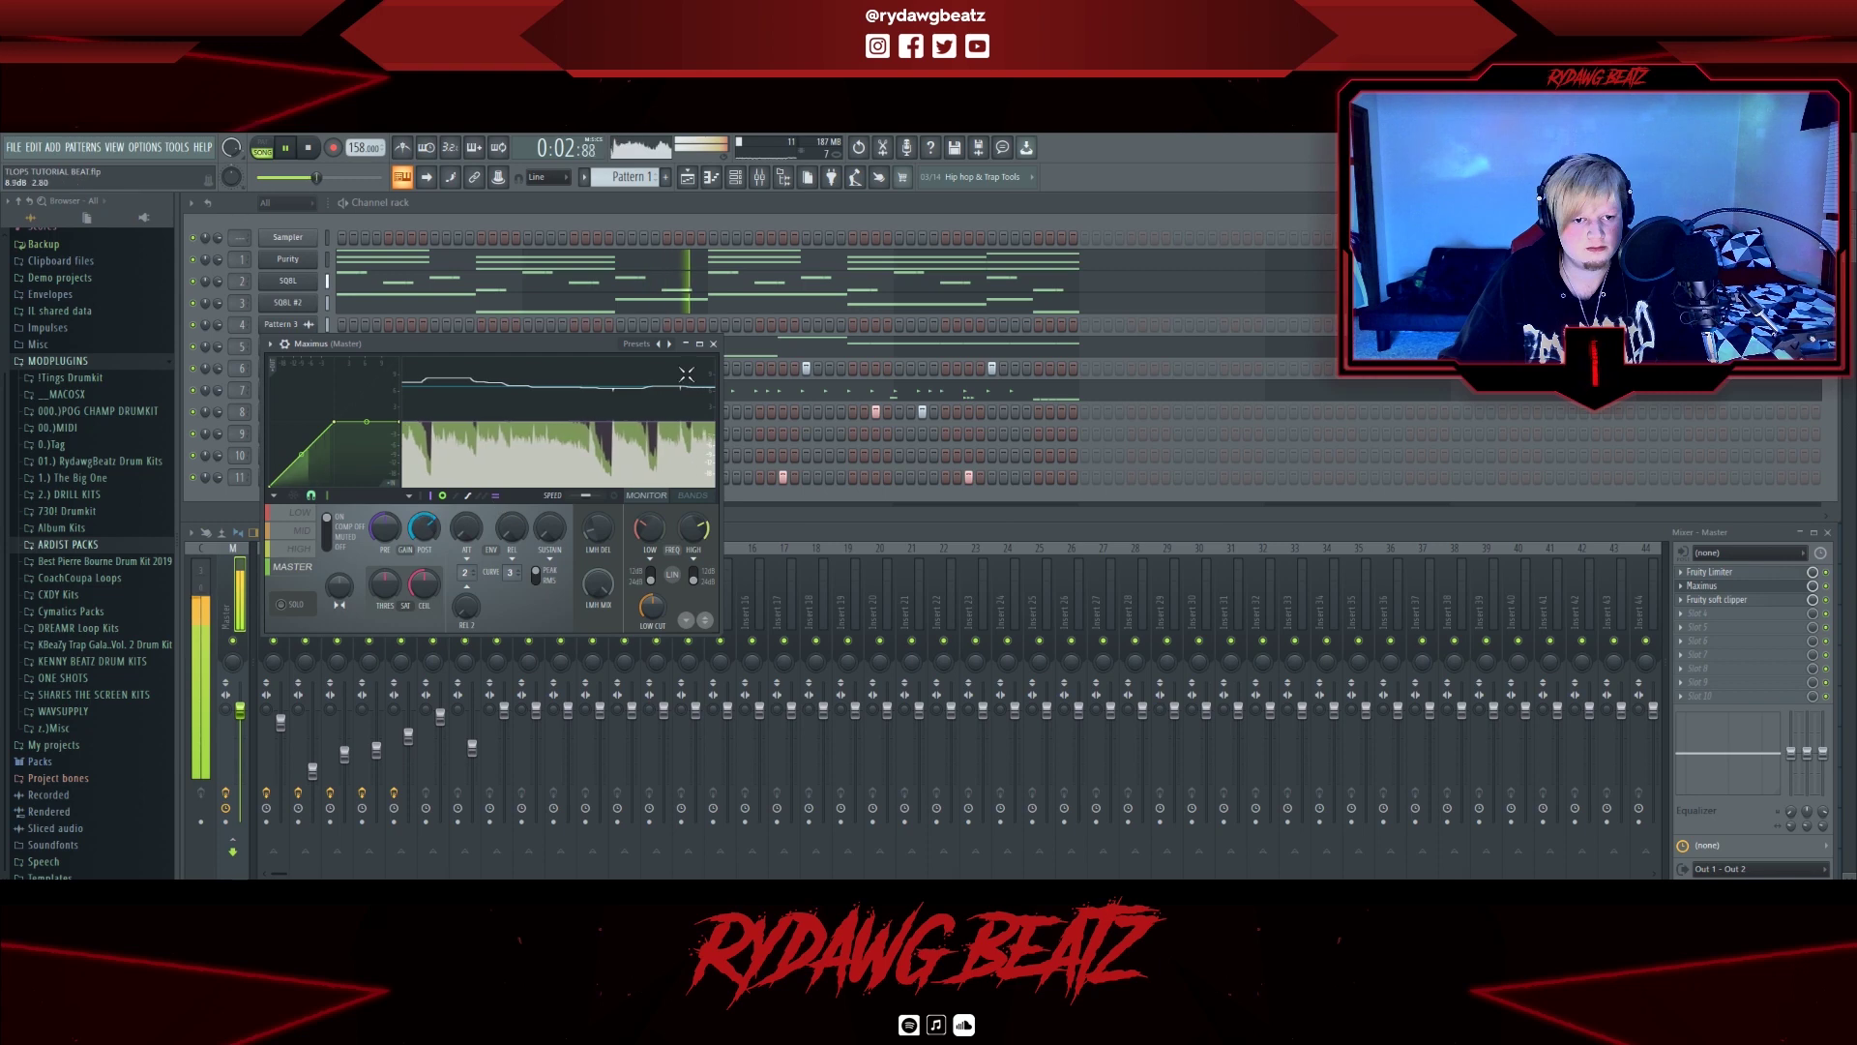
left_click(714, 344)
key("space")
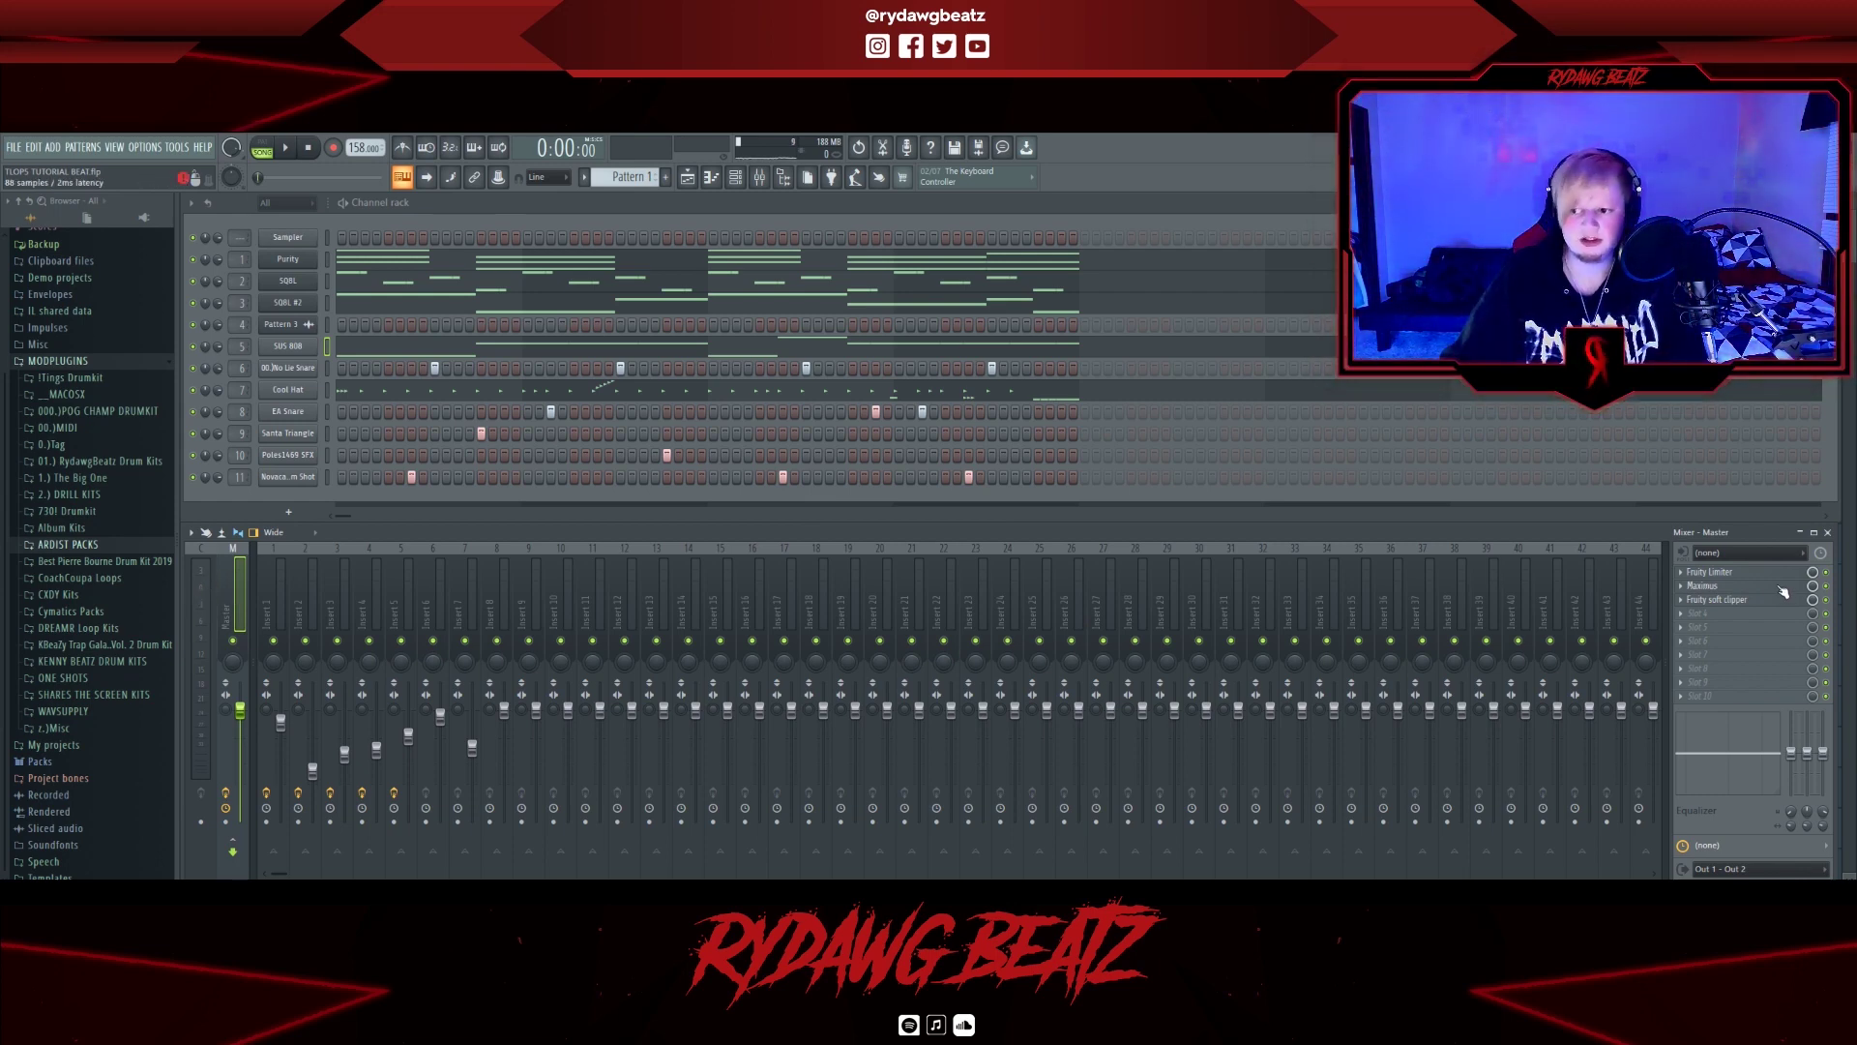
Reopen Maximus on the master and play the beat to check its effect on the level.
left_click(1717, 590)
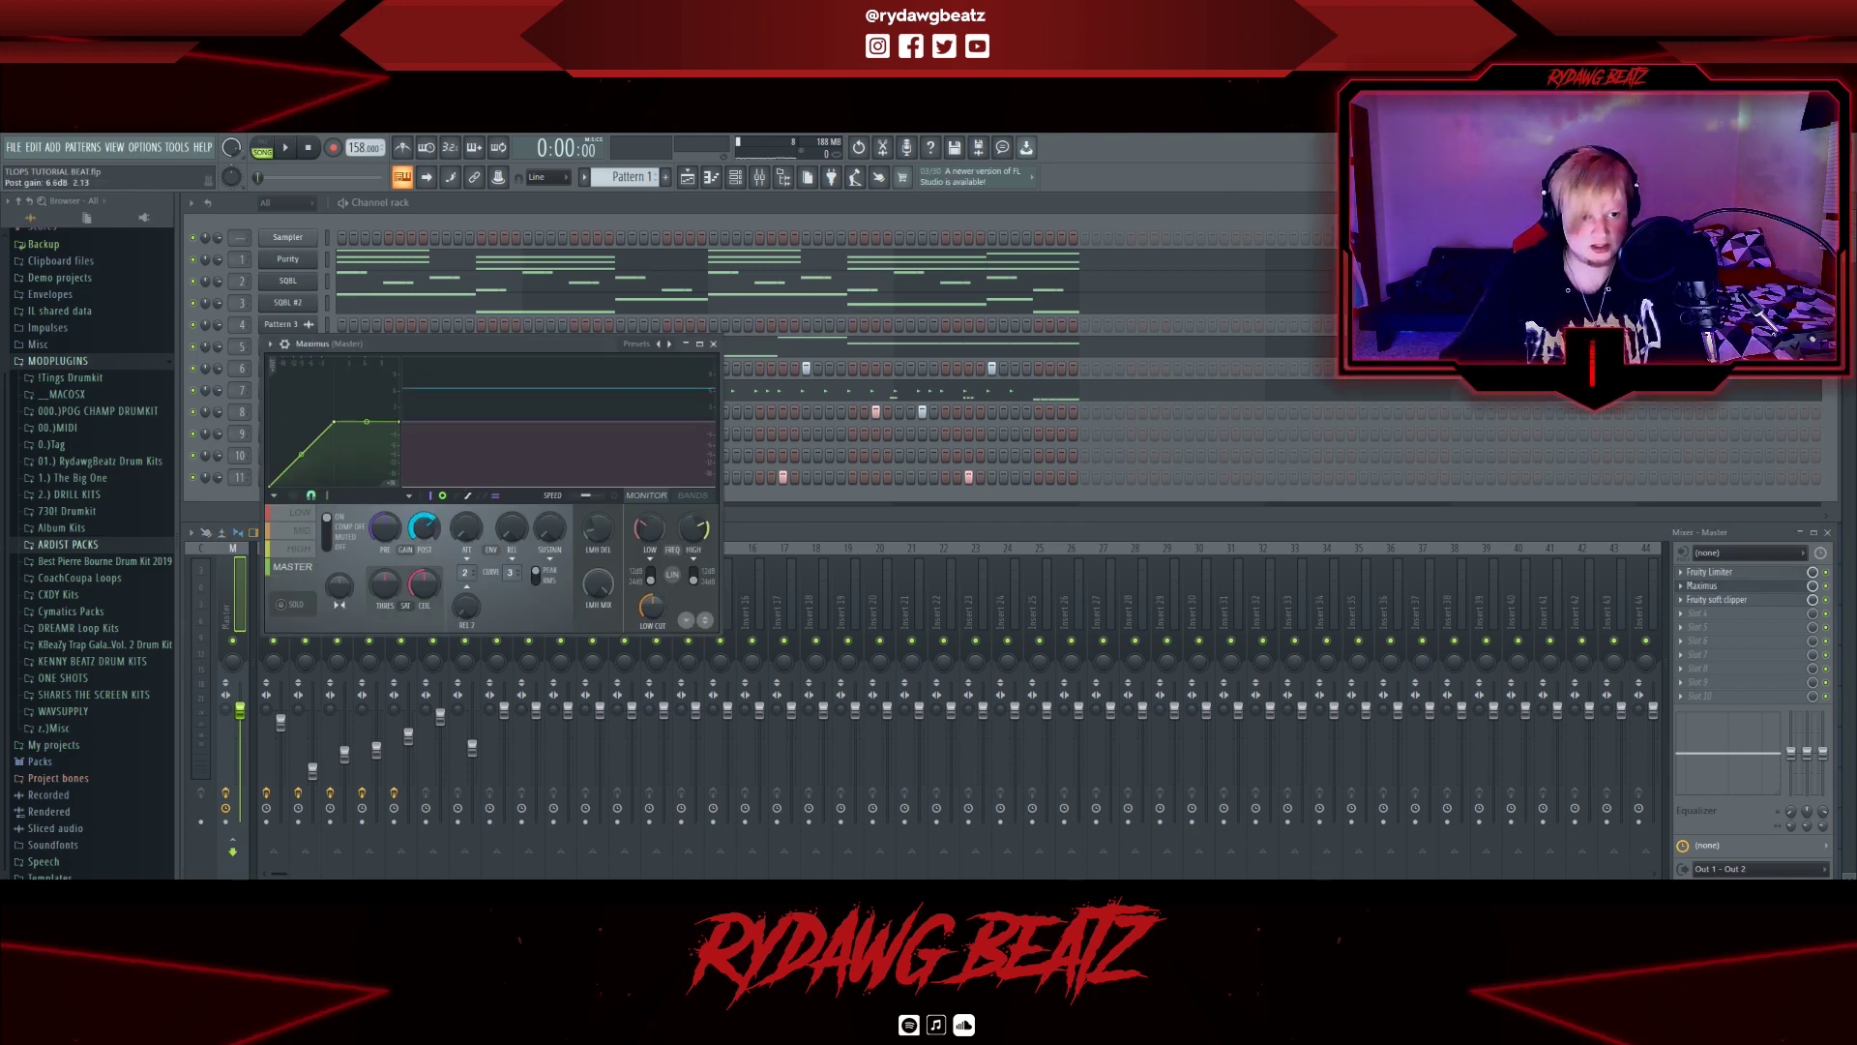
key("space")
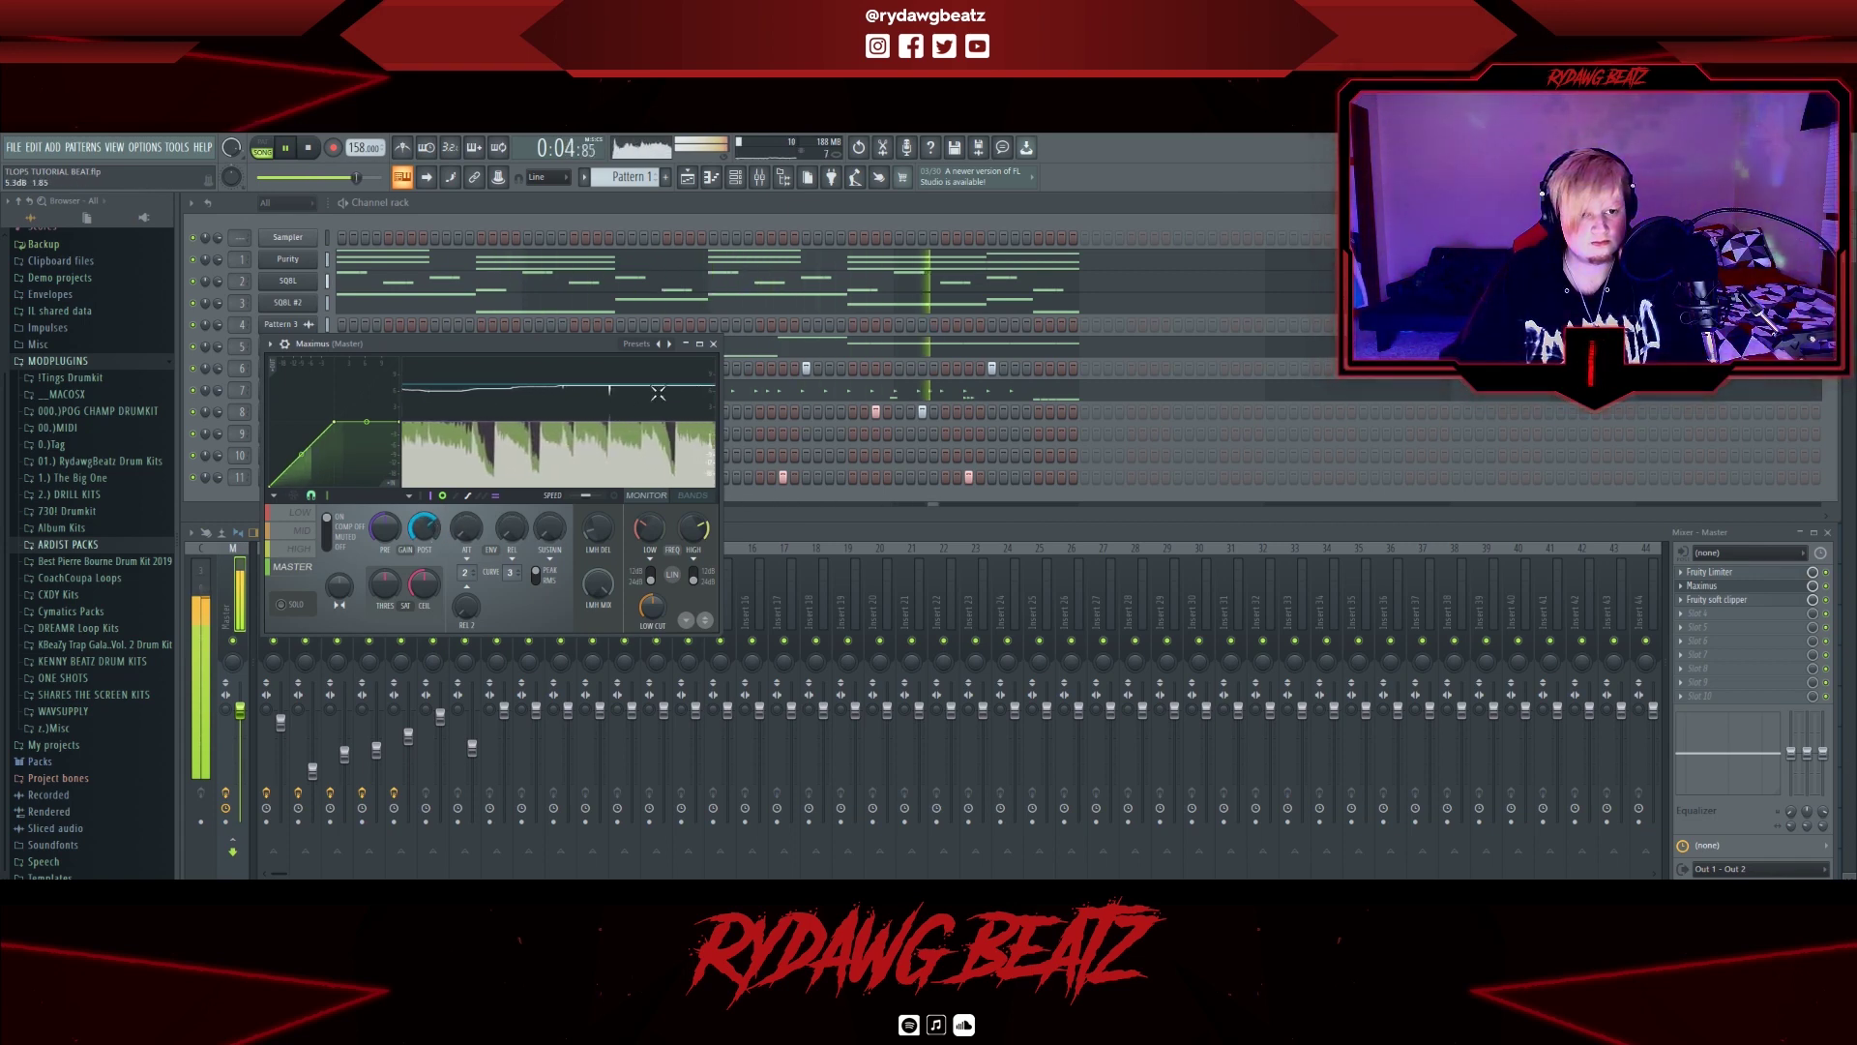
left_click(713, 343)
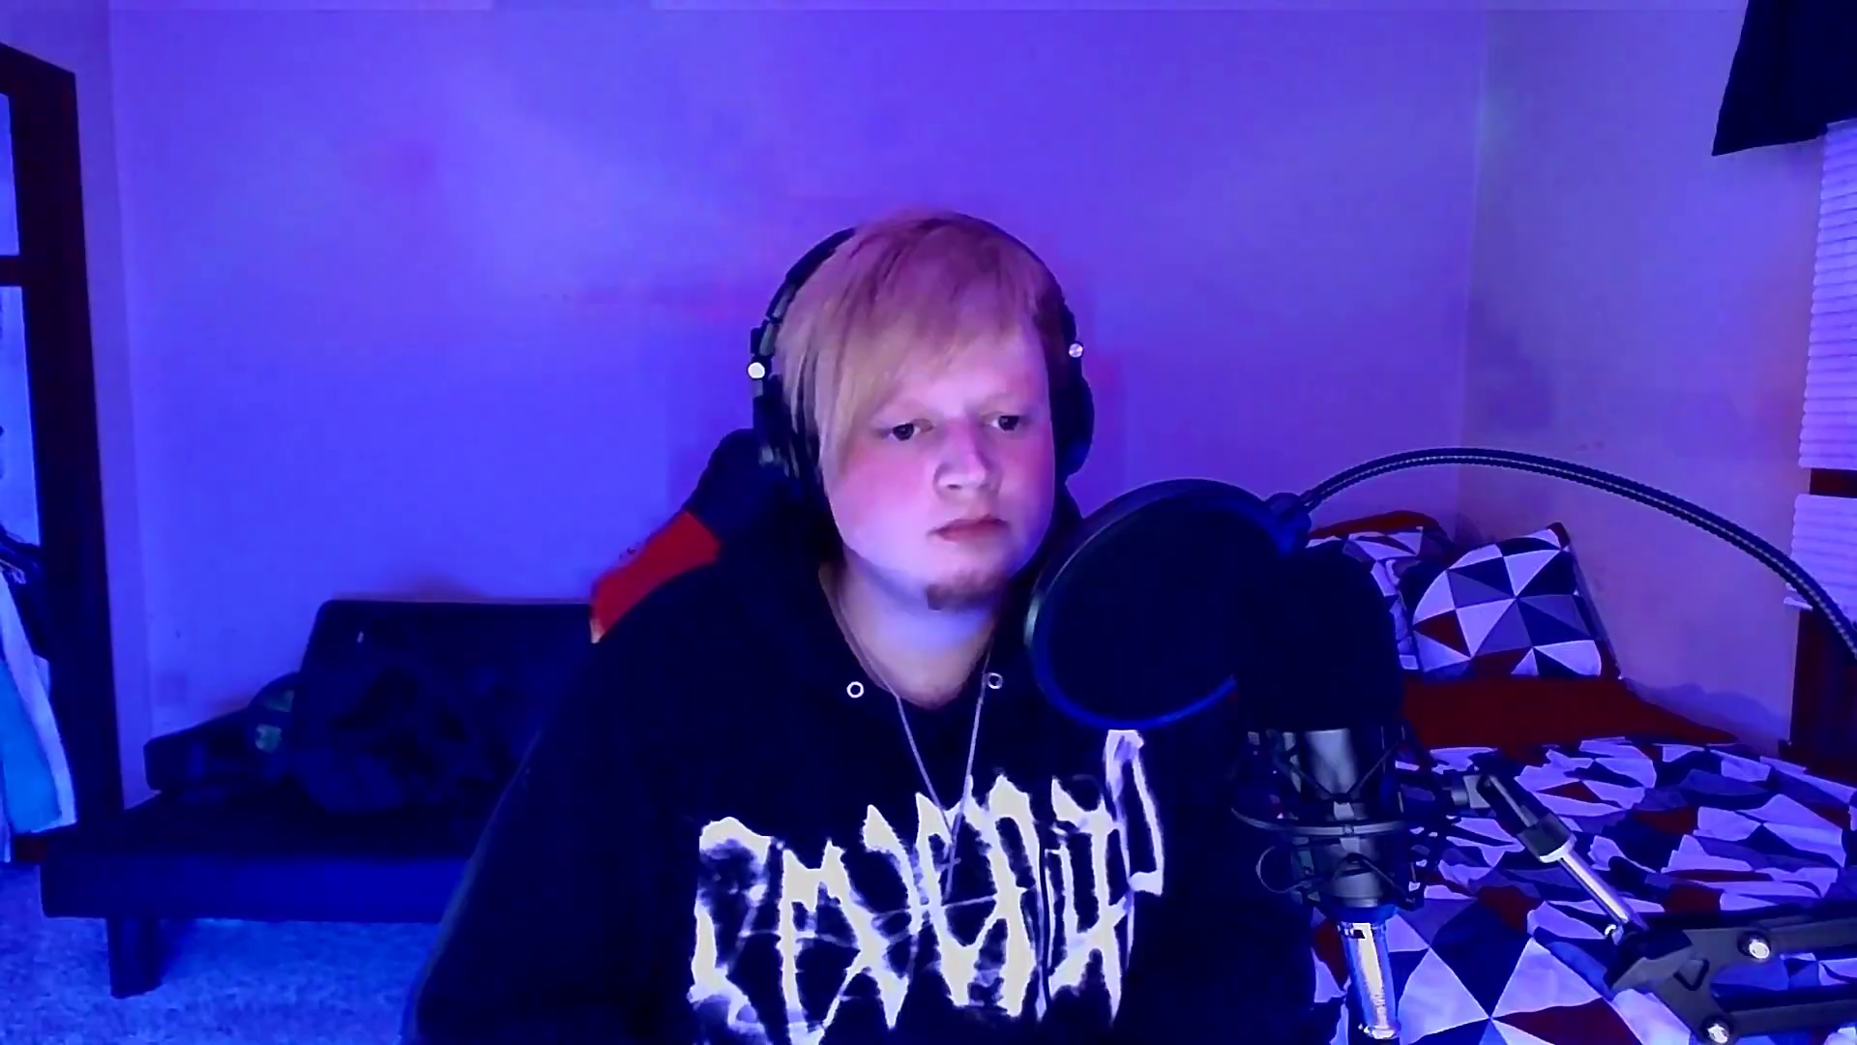